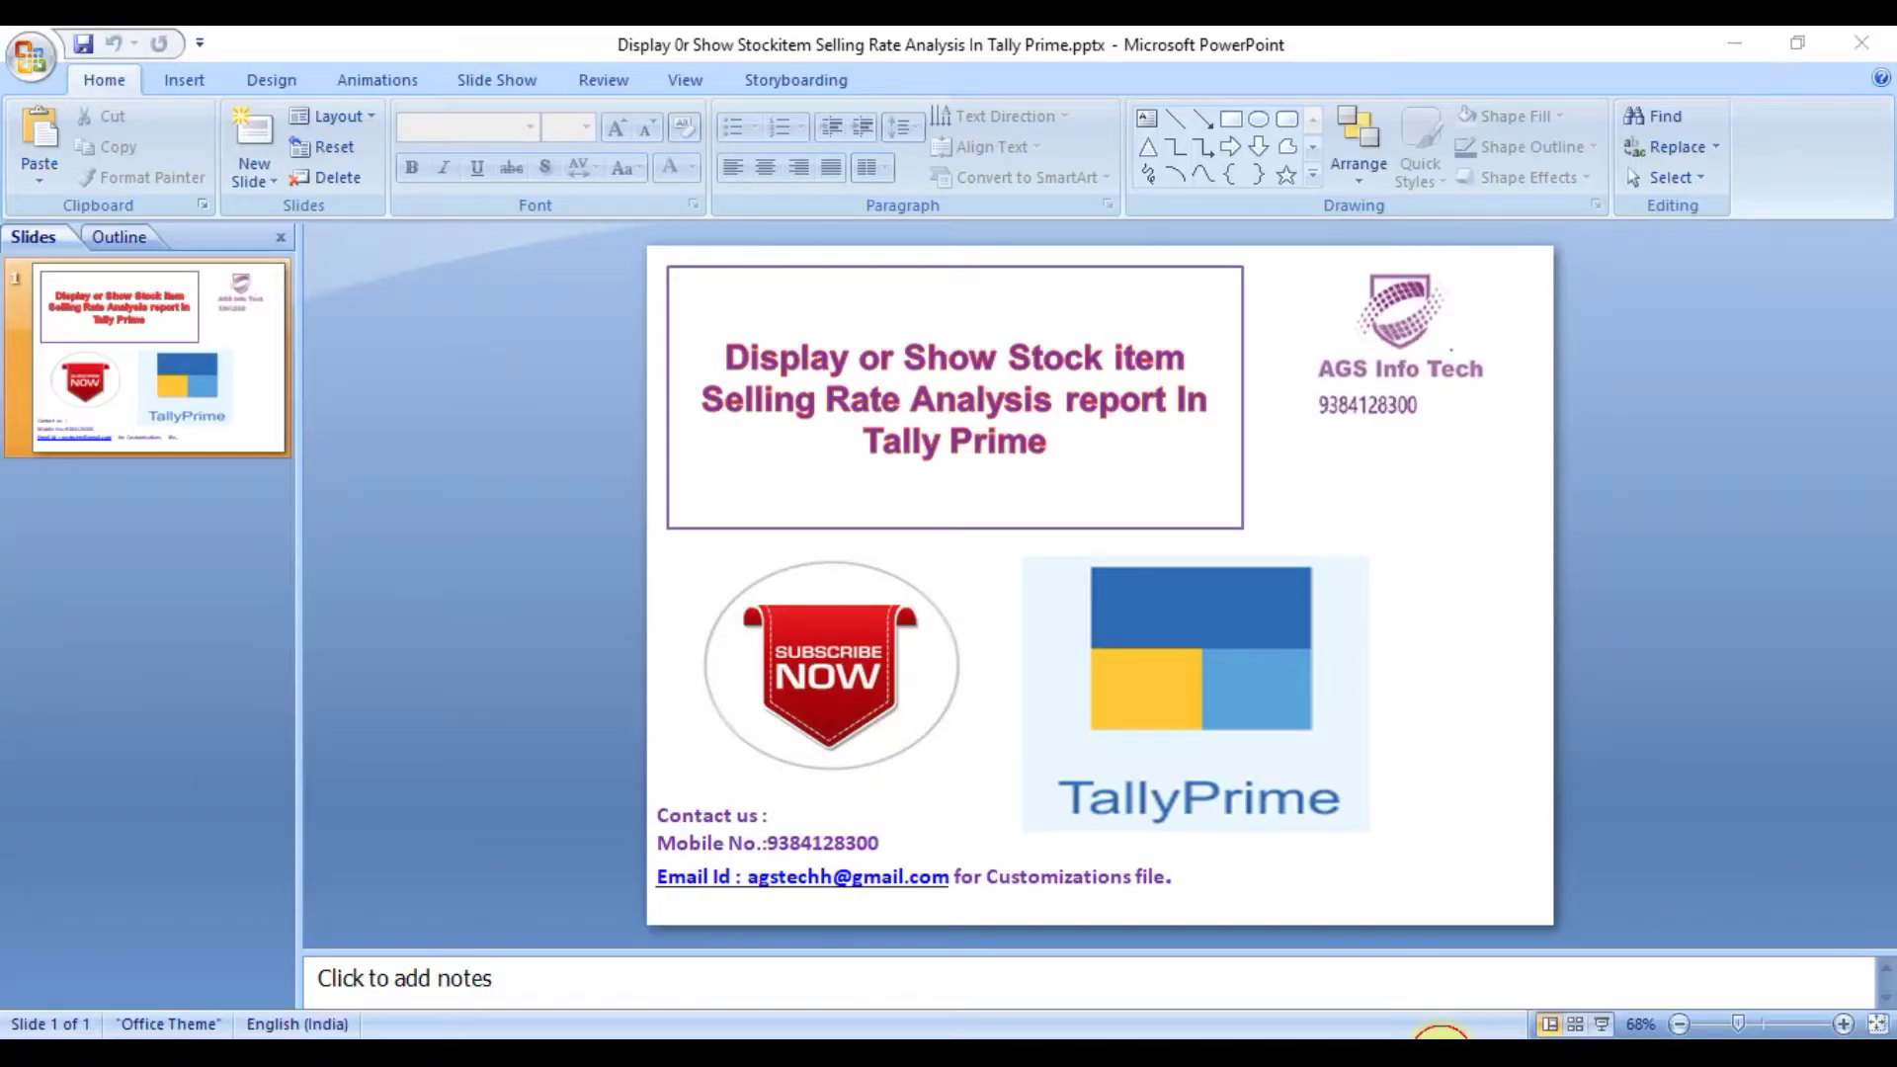
Step: Set Display Stock Item Selling Rate Report to Yes in the TDL add-on features and accept
key("alt+Tab")
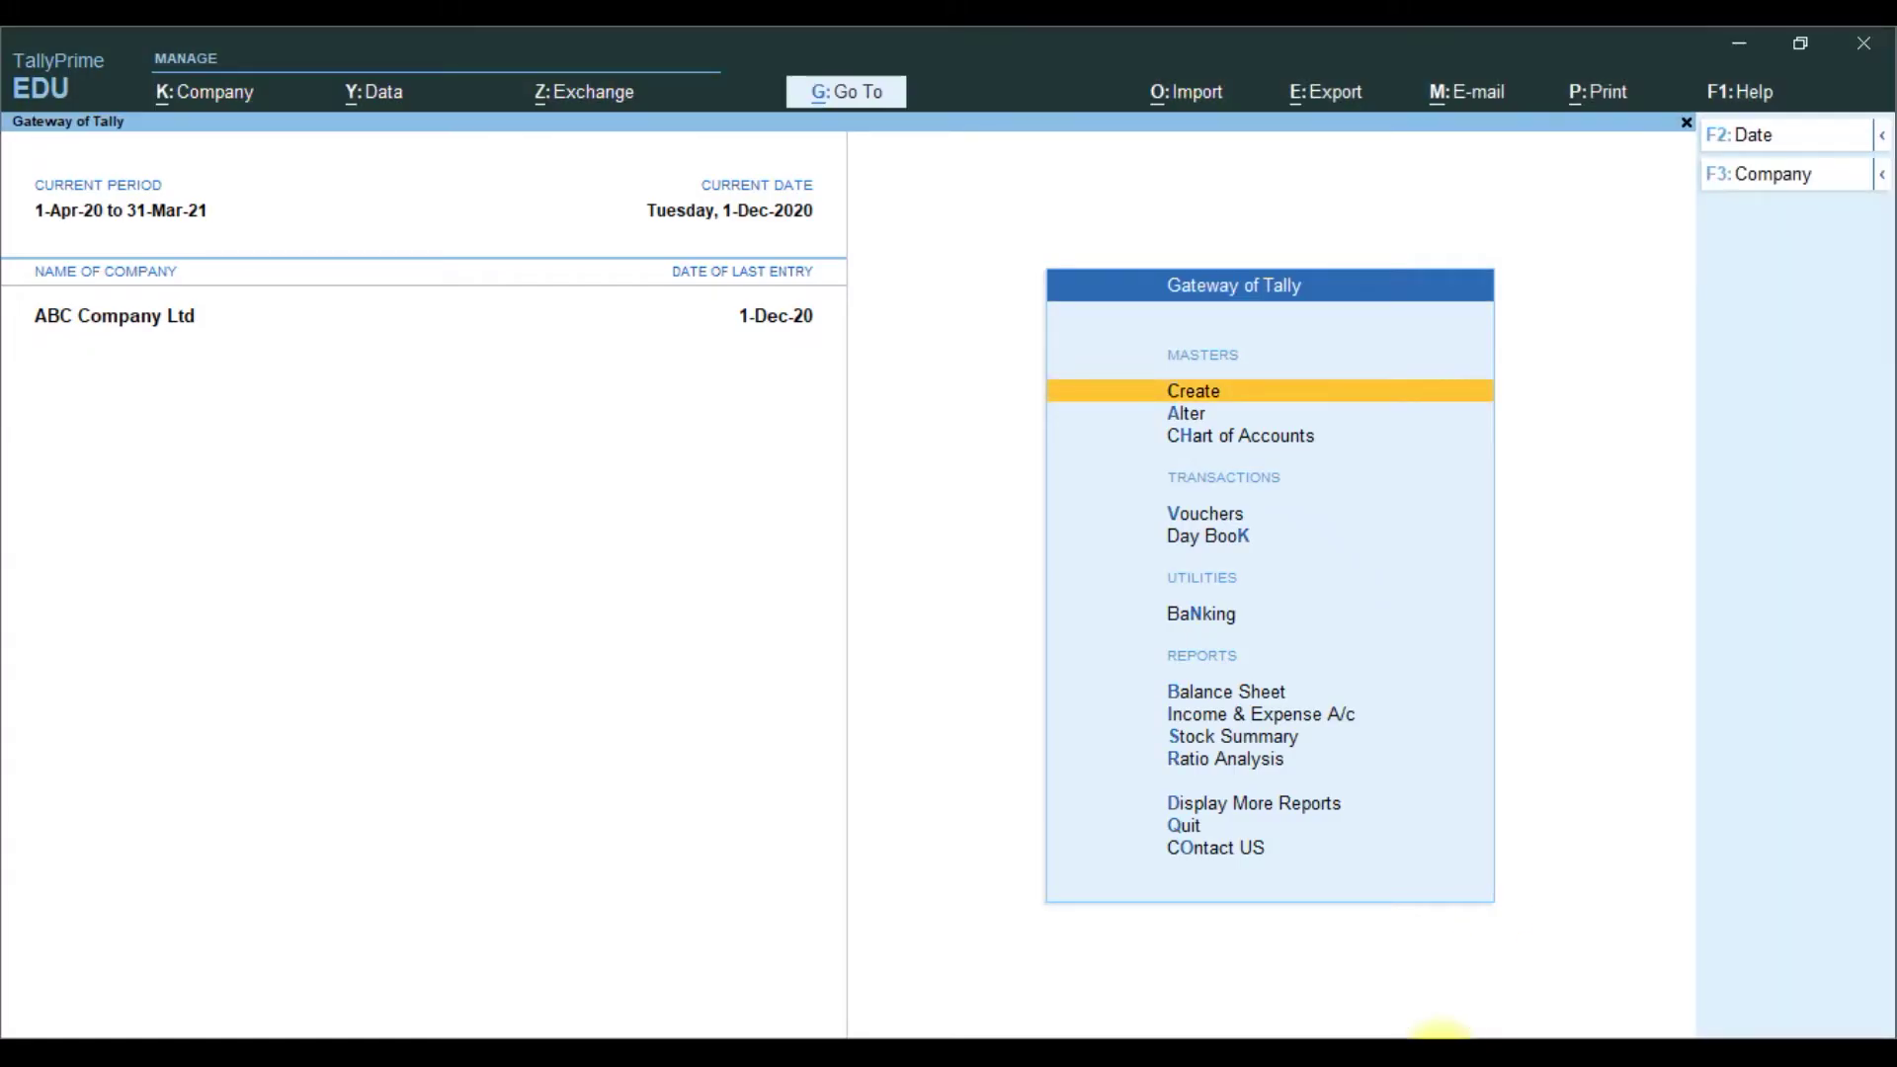
left_click(1741, 97)
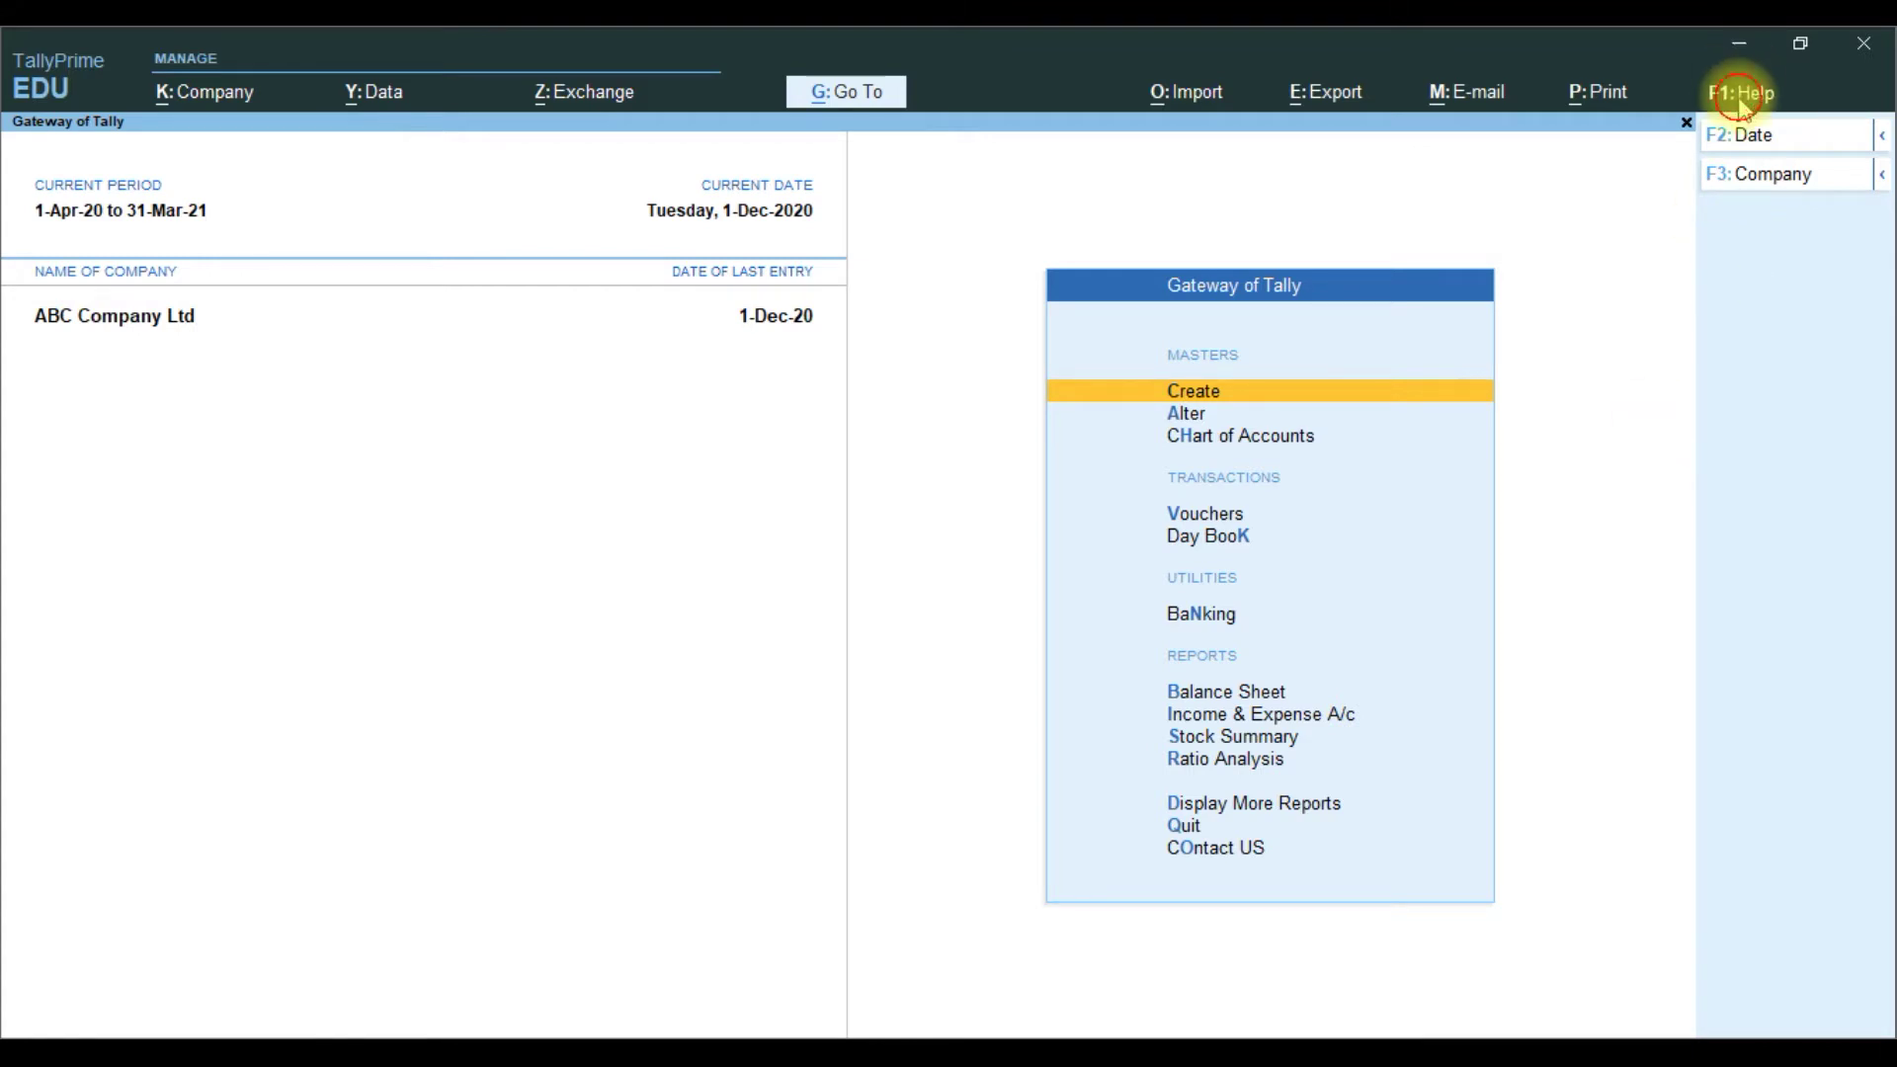
left_click(1644, 298)
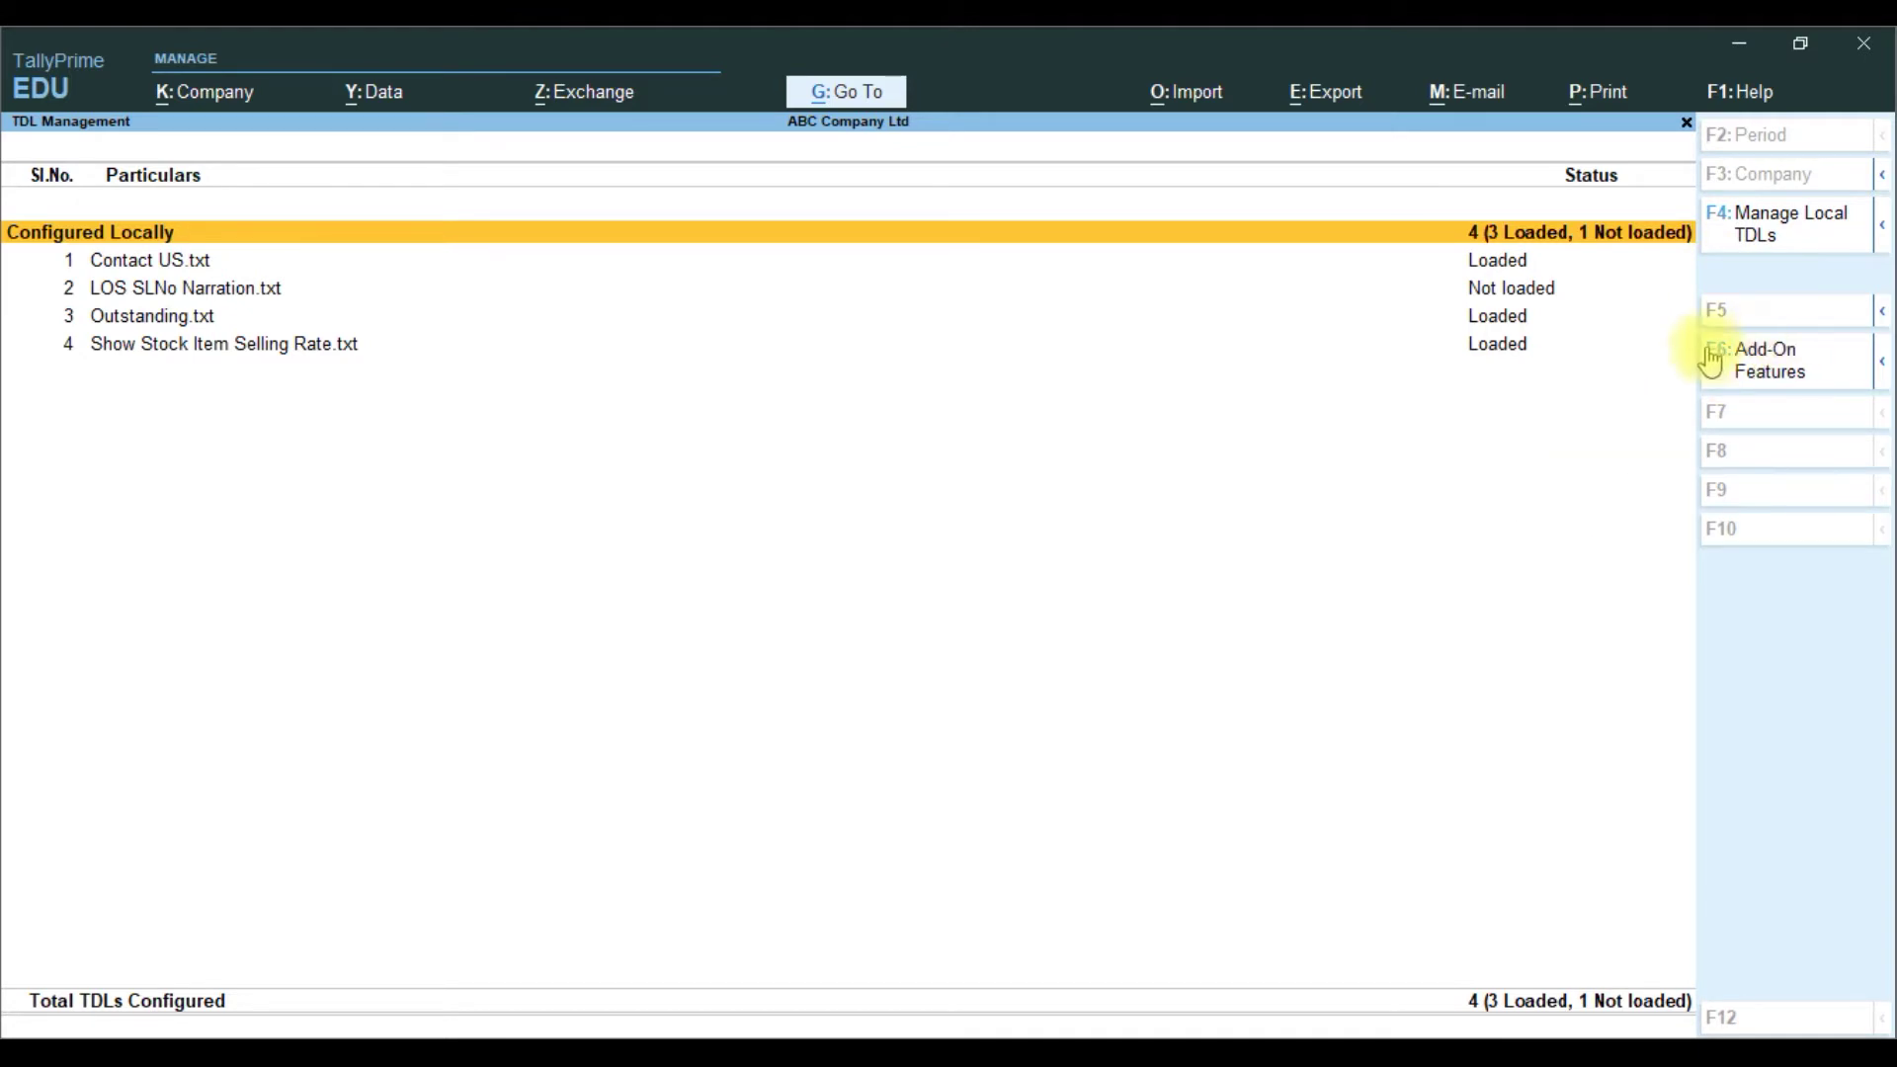
left_click(1777, 389)
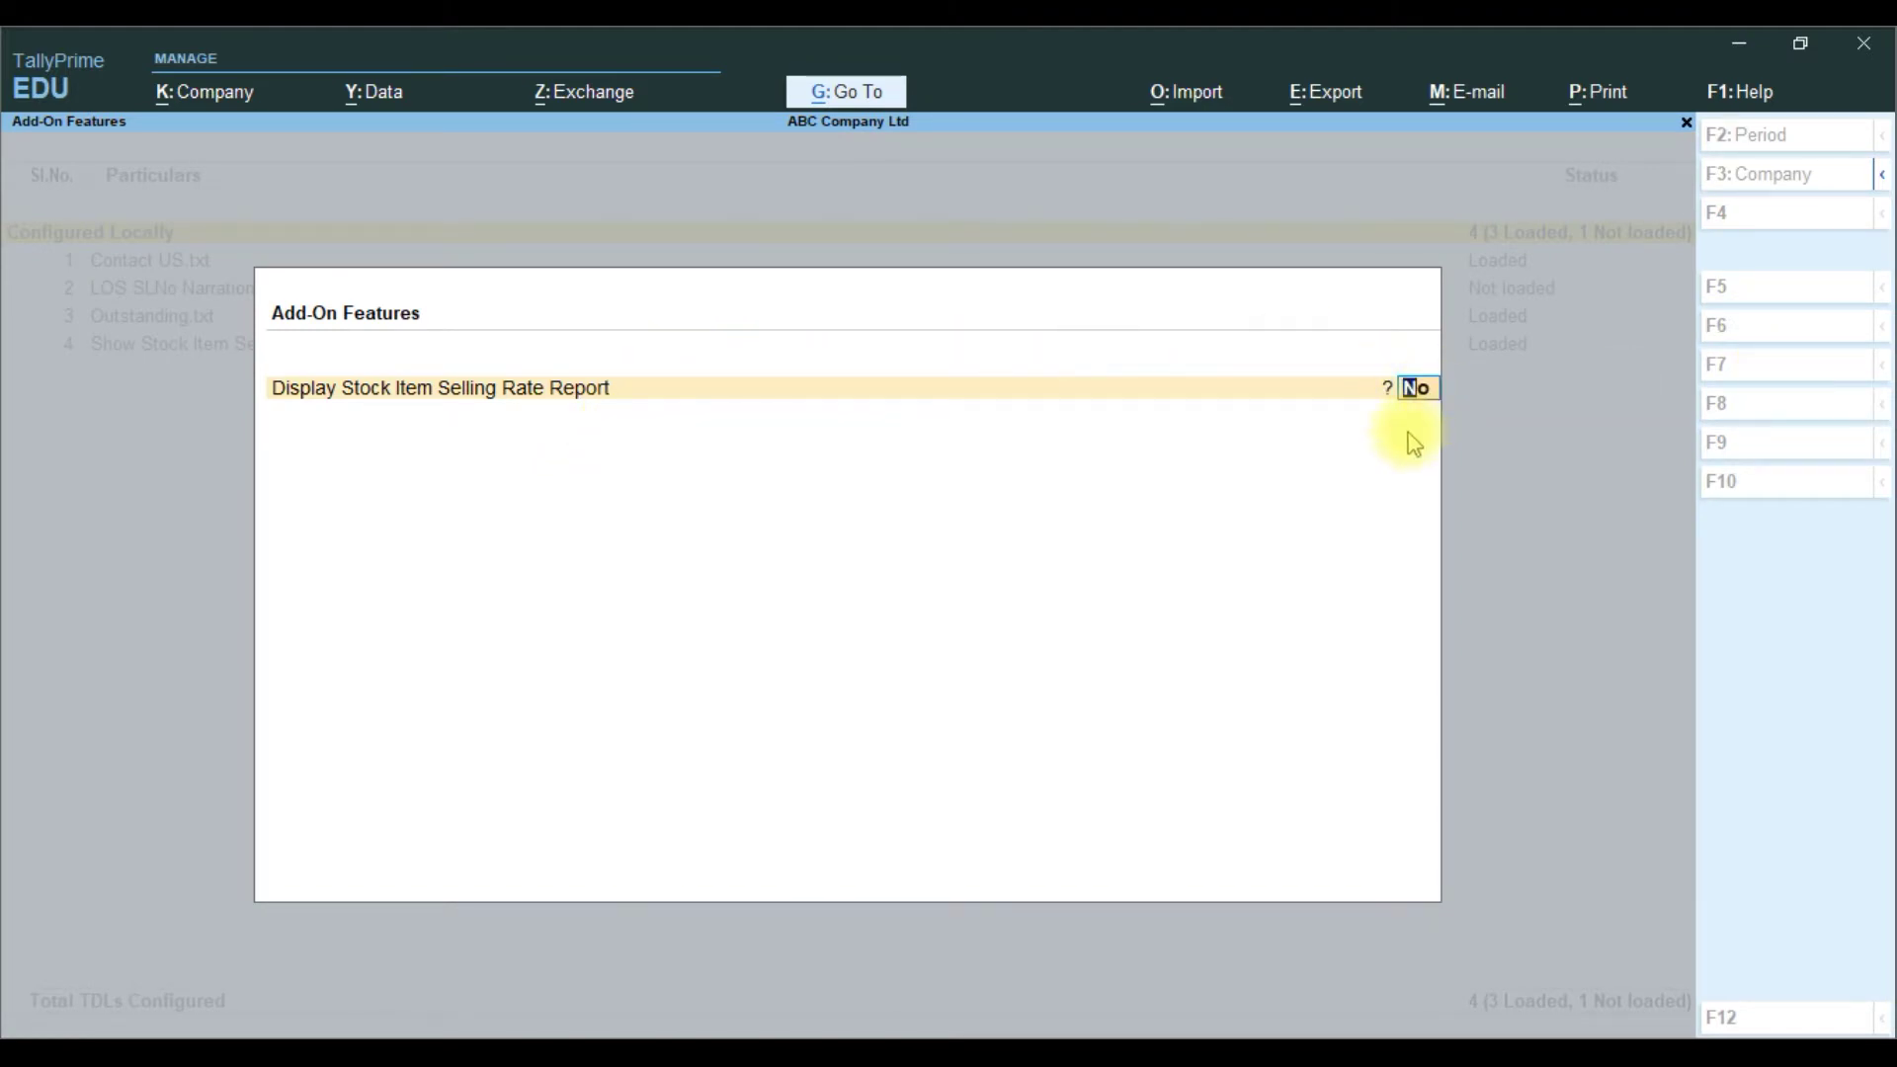
type("yes")
key("Return")
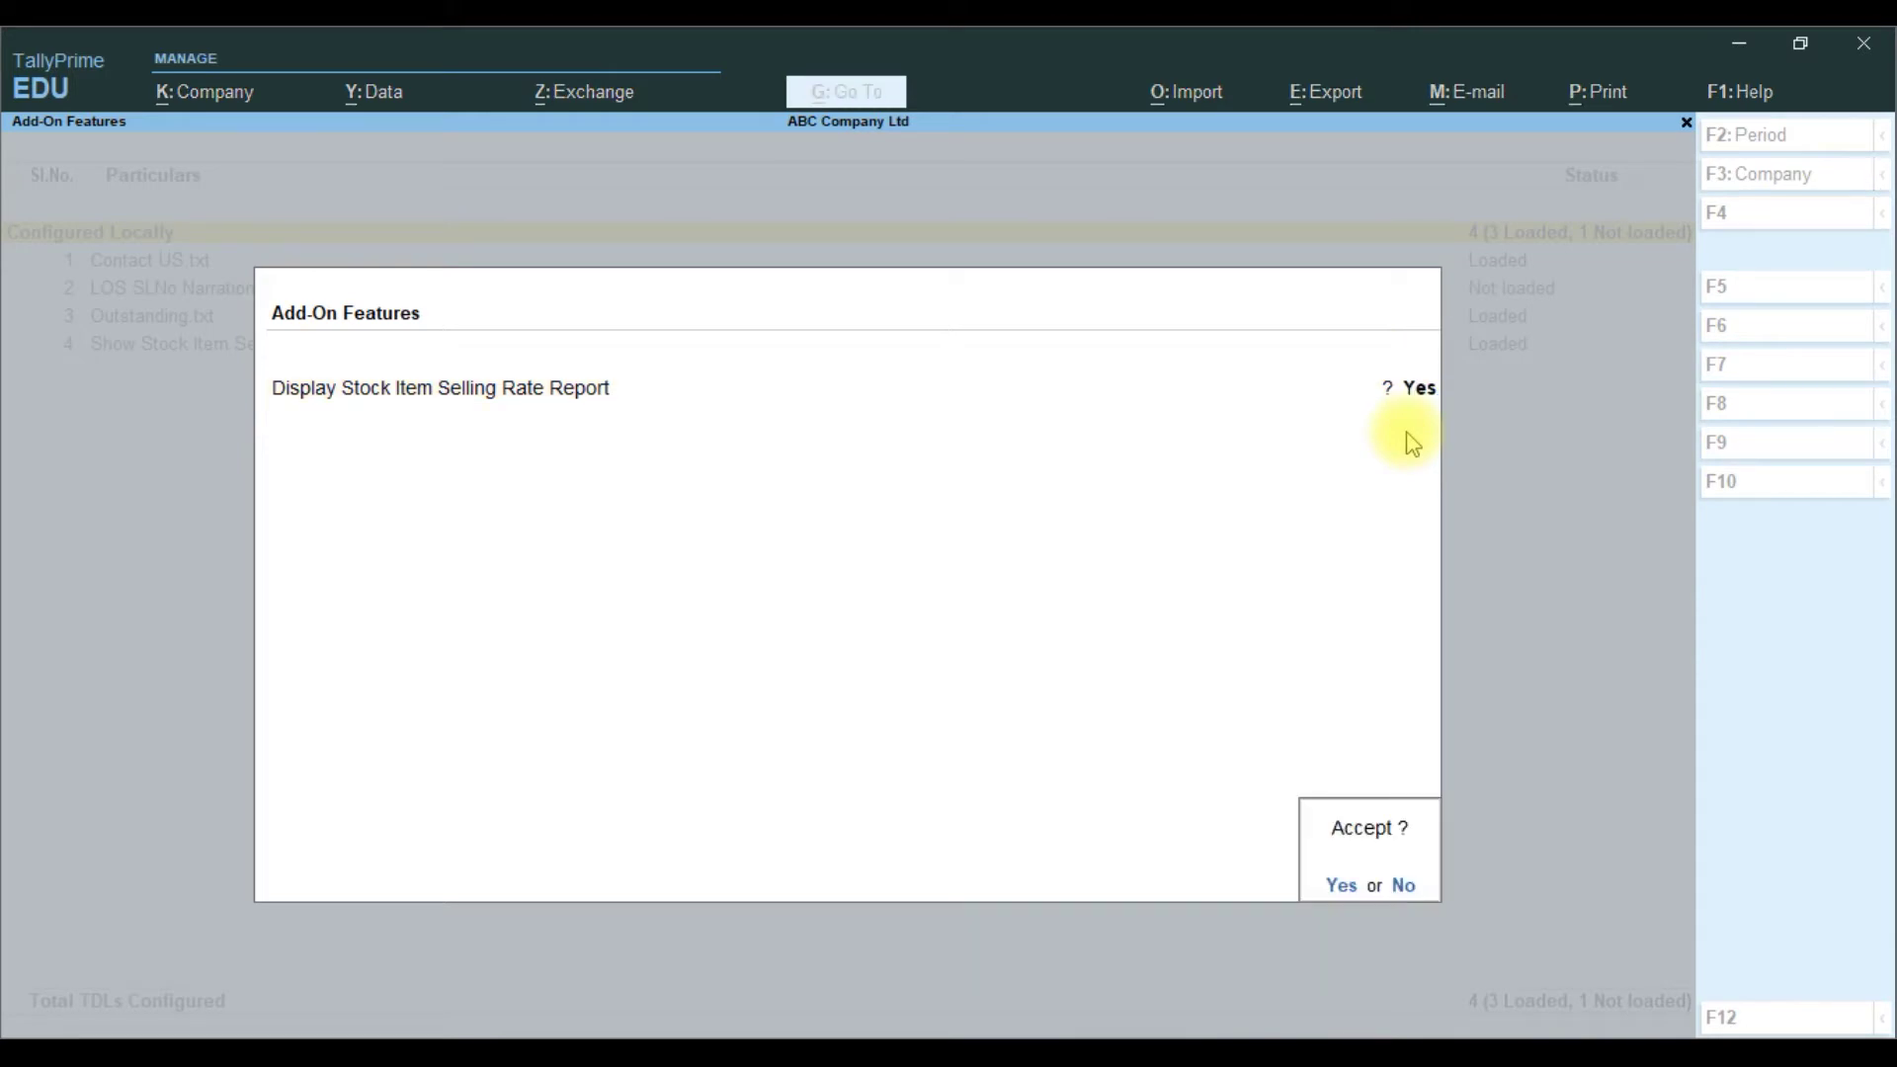
key("Return")
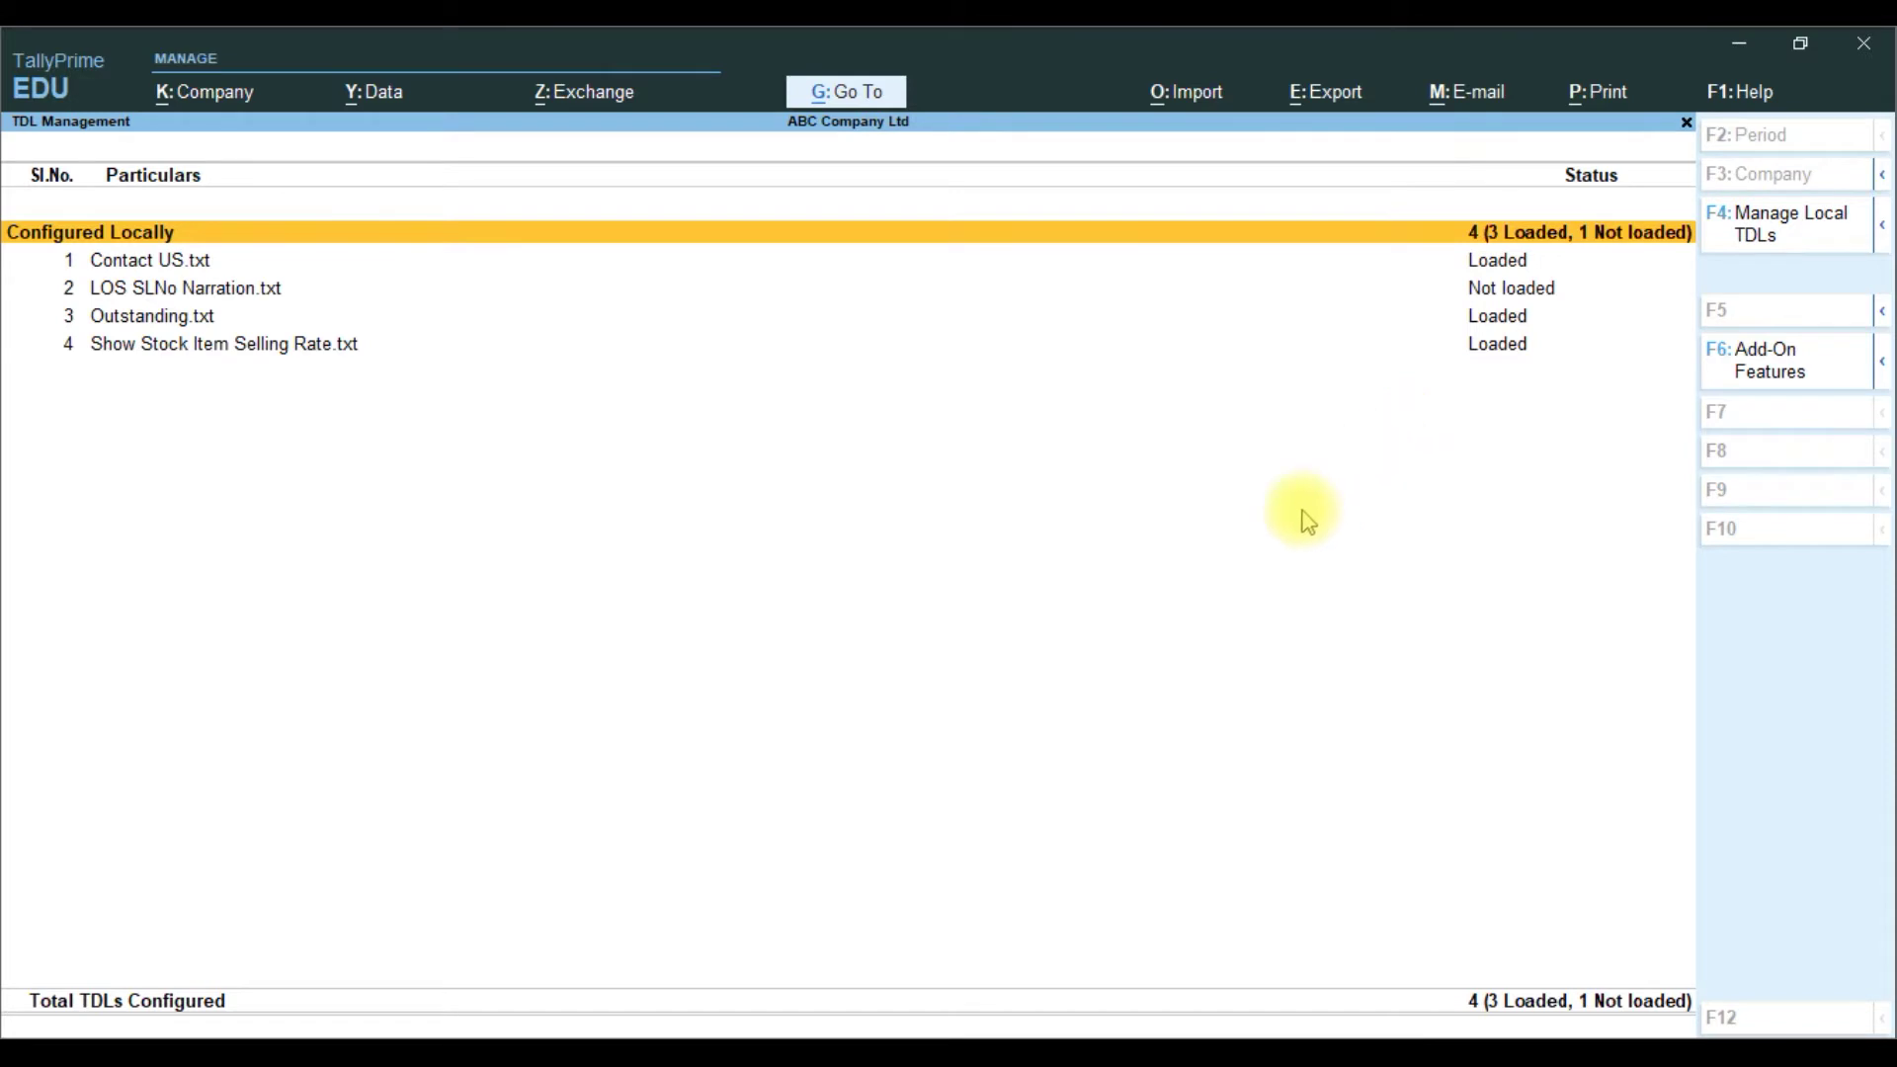
Step: Return to Gateway of Tally and open Stock Item Selling Rate Analysis
key("Escape")
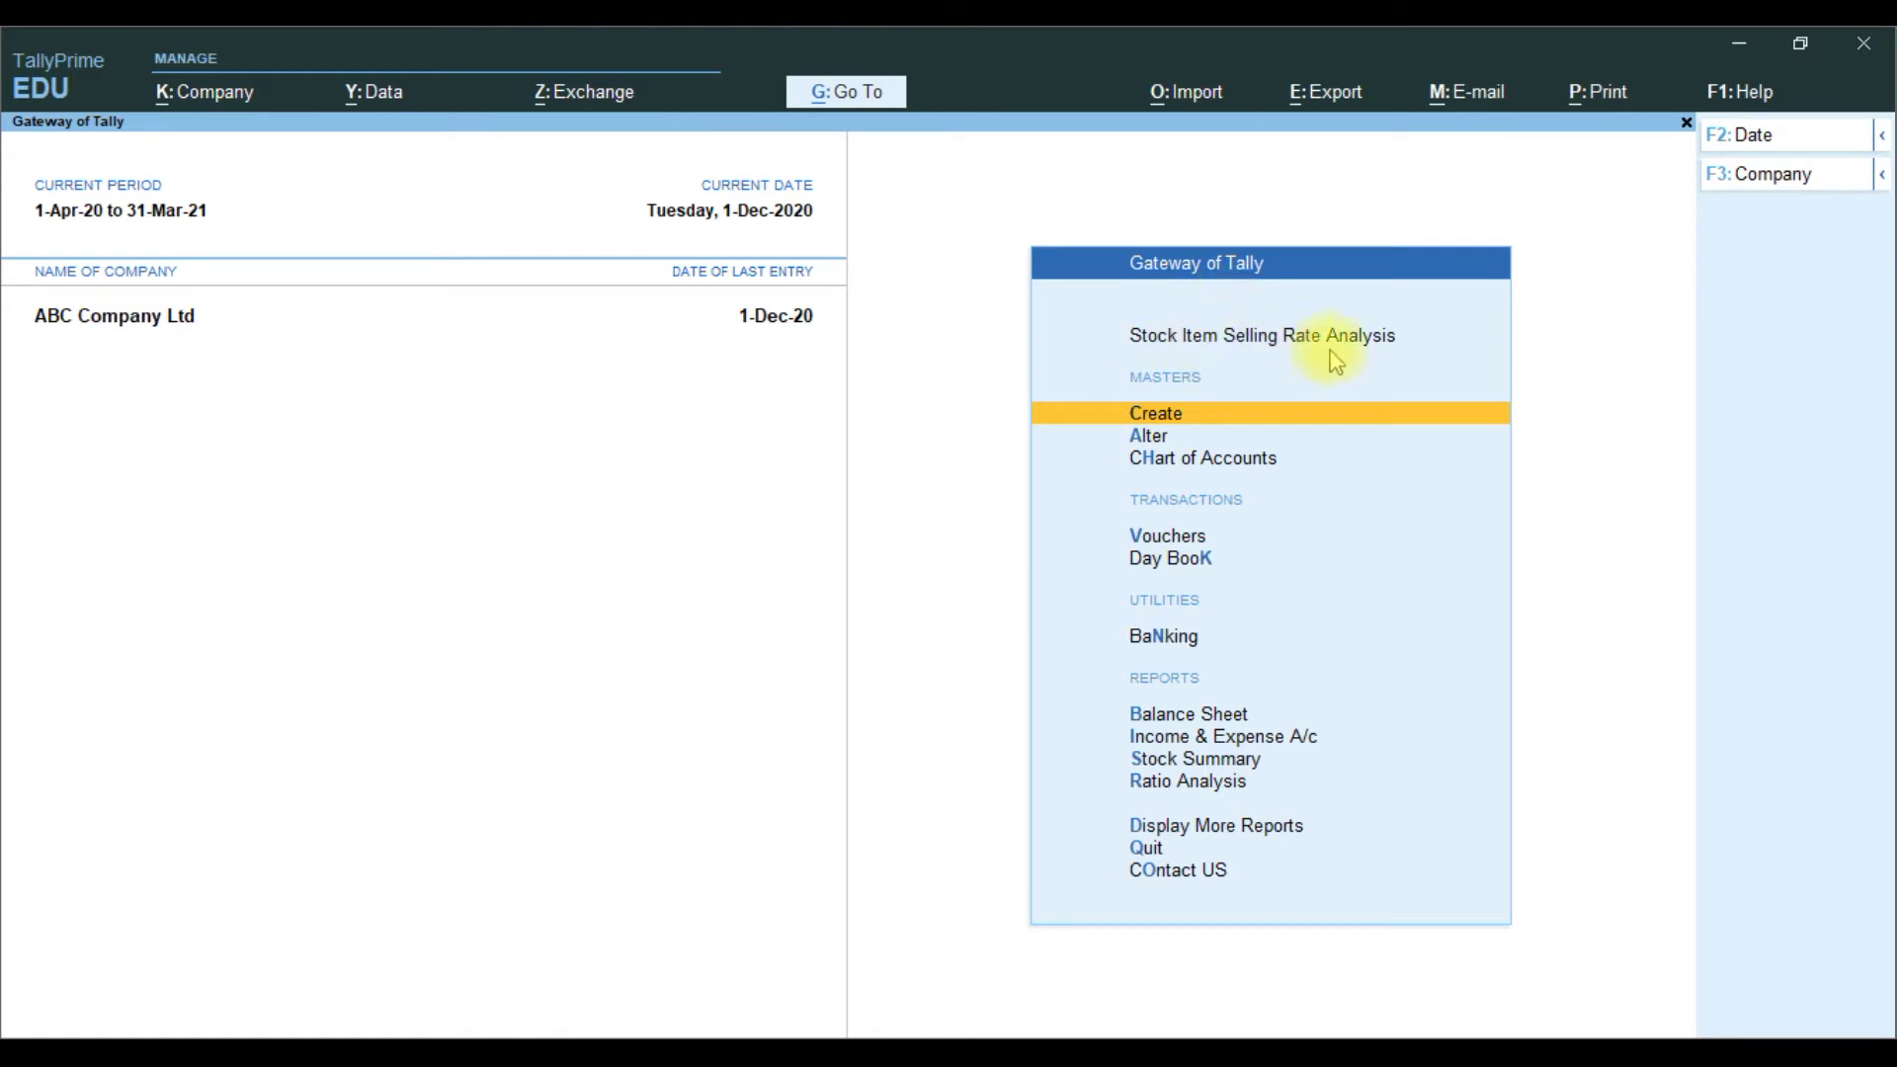
left_click(1397, 345)
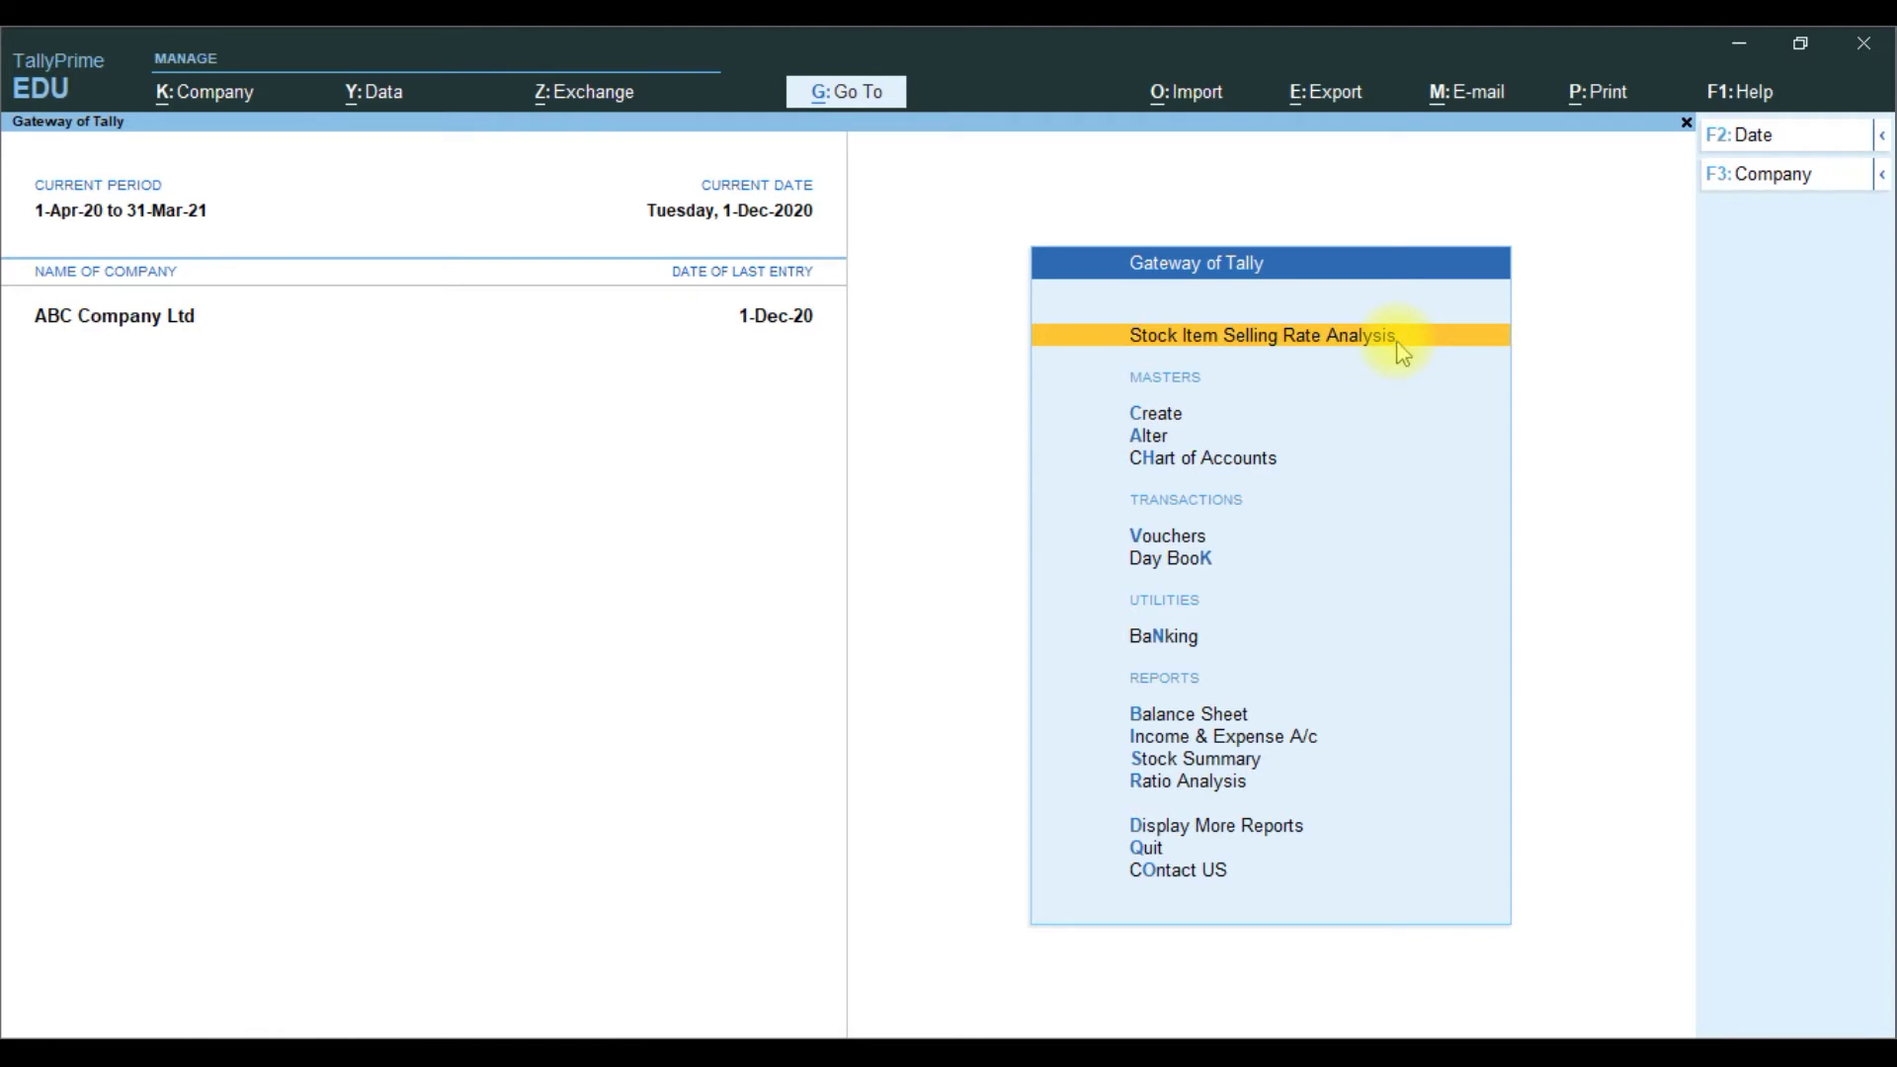
left_click(1398, 353)
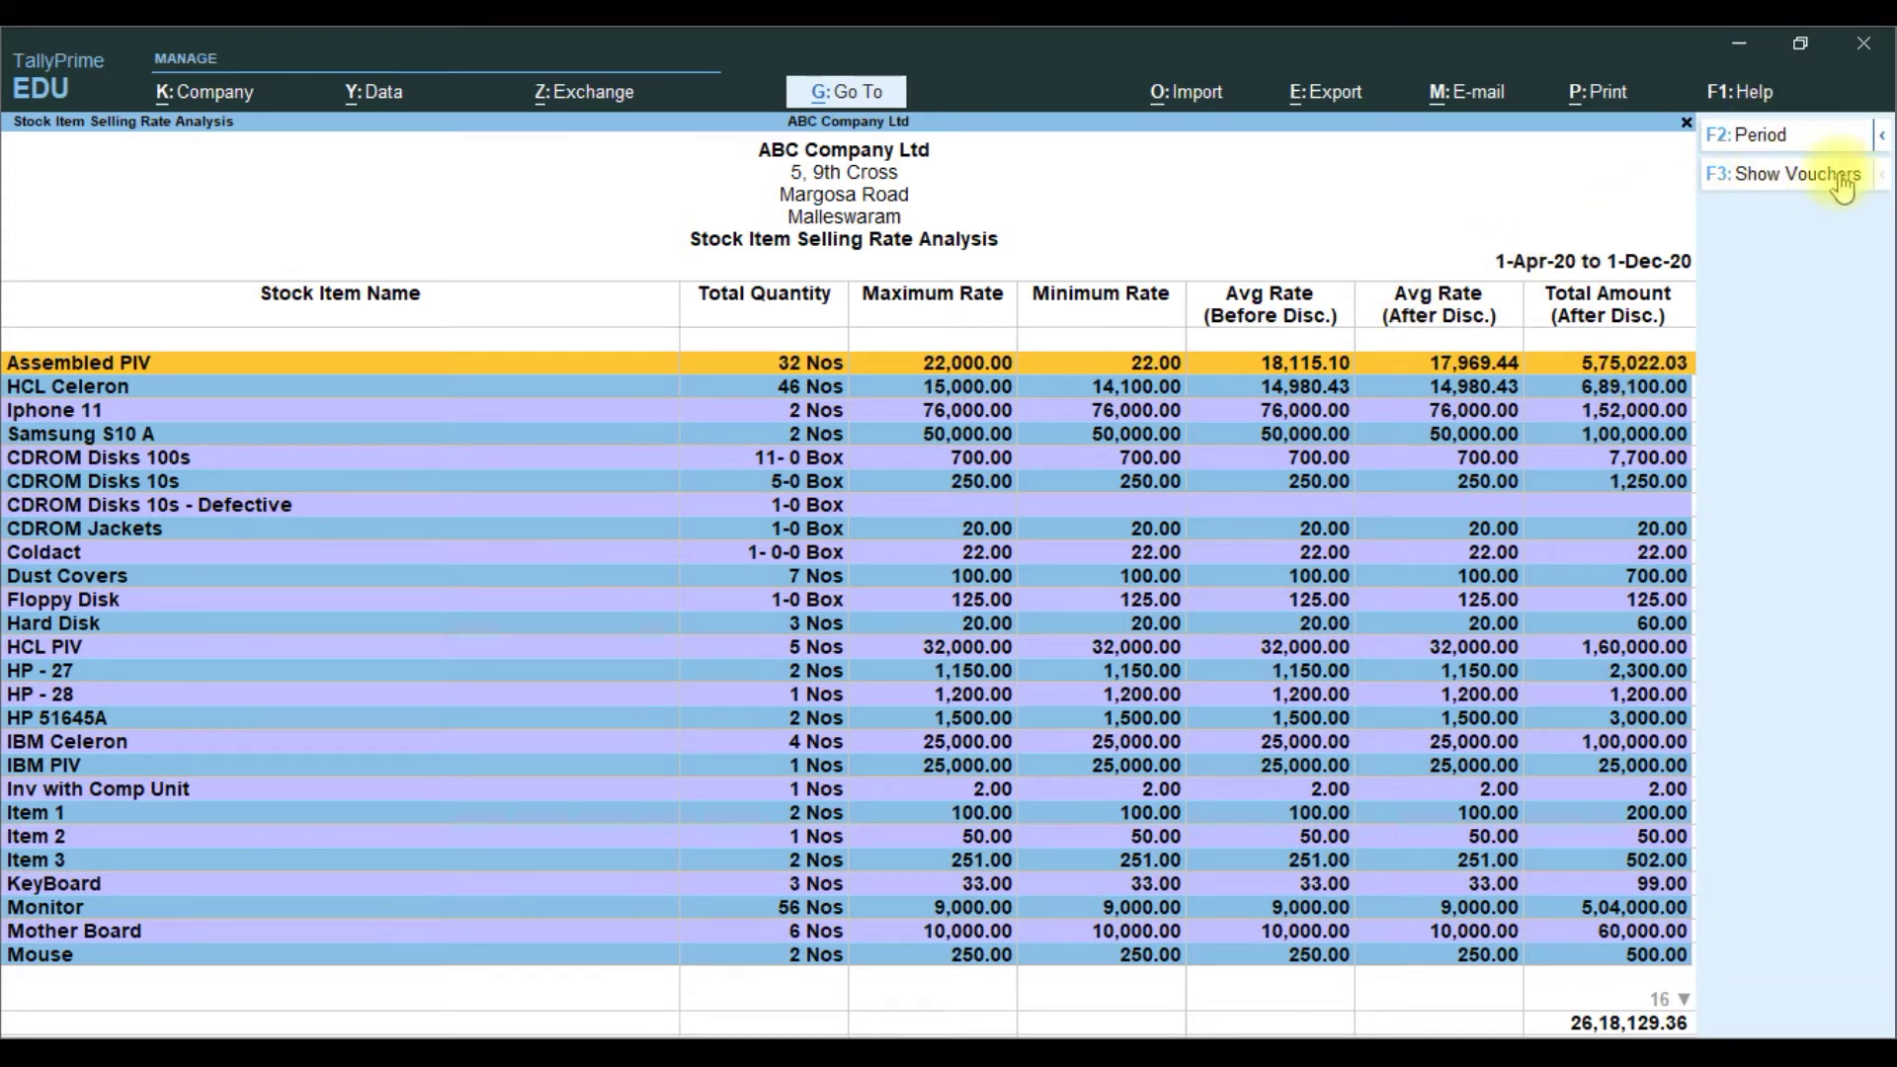
Step: Turn on Show Vouchers so each stock item lists its individual sales vouchers
left_click(1788, 190)
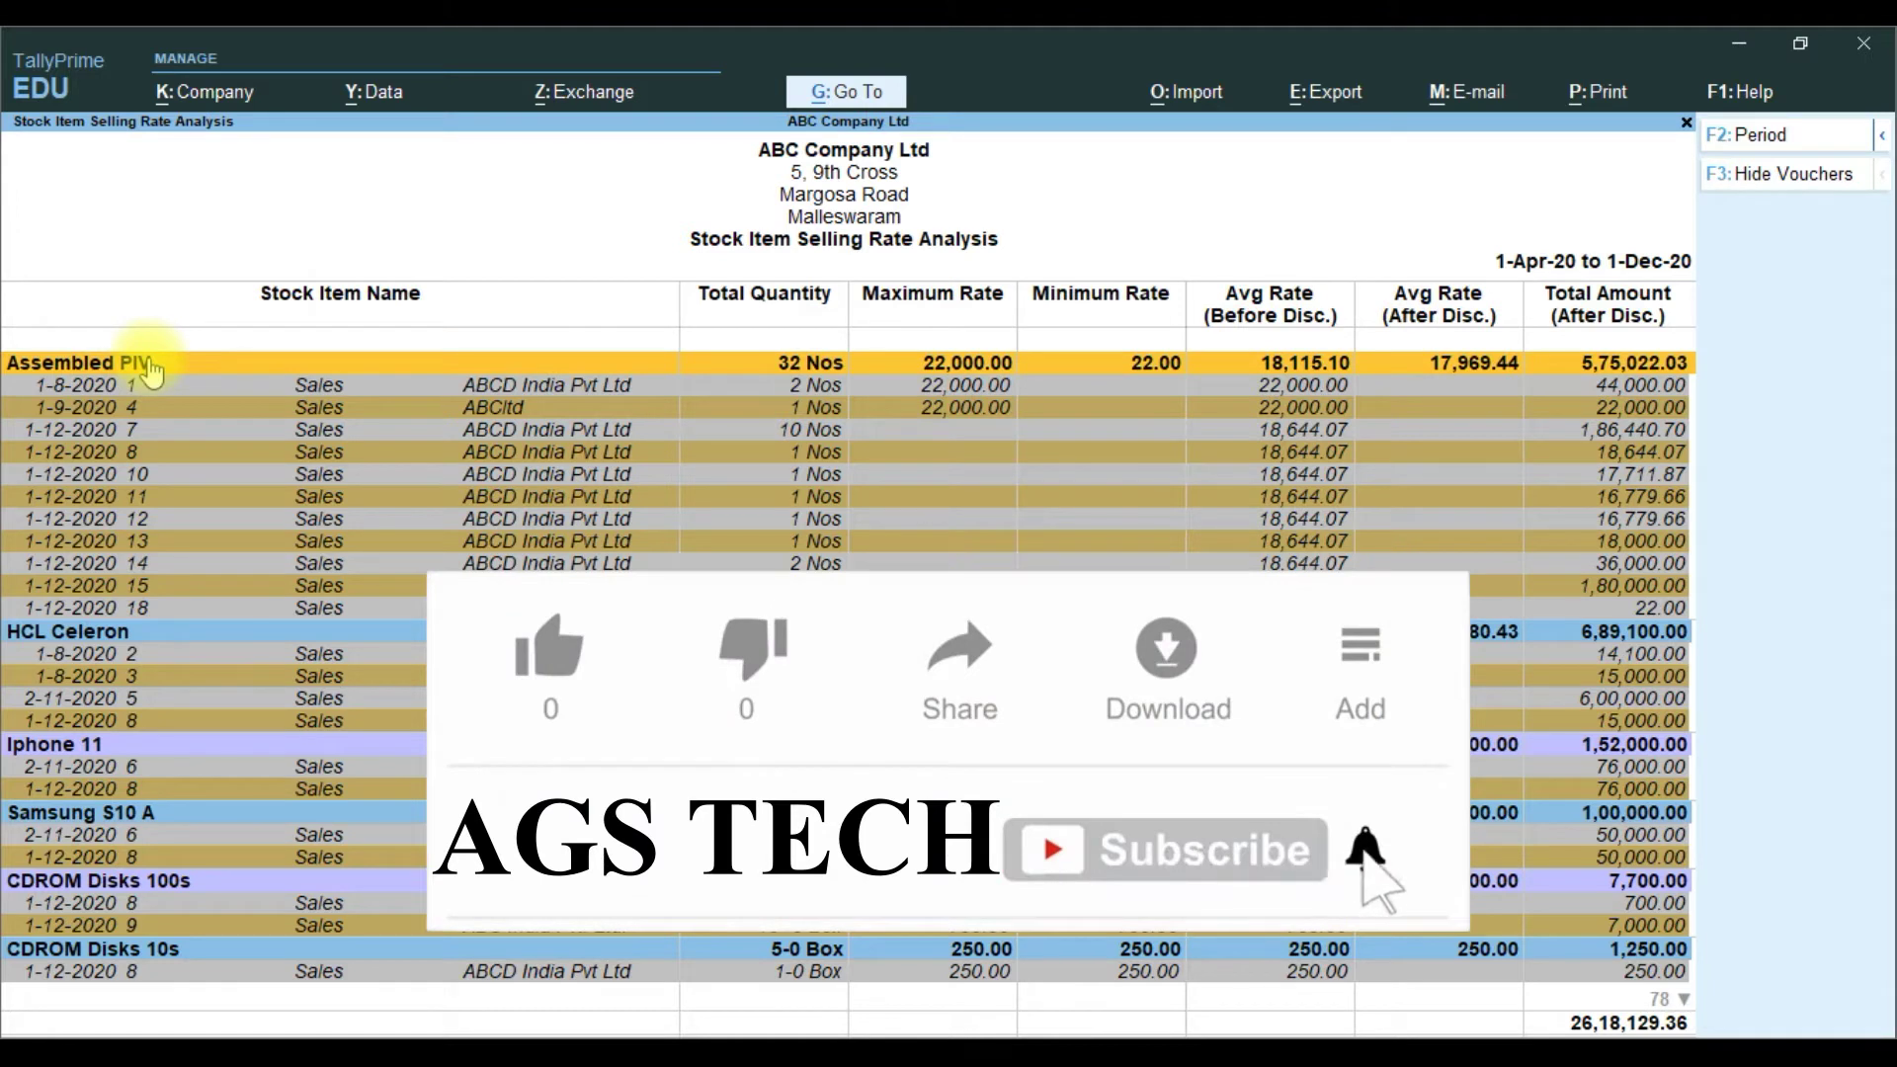
Step: Browse Assembled PIV's voucher rows, drill into its stock item vouchers, then return
key("Down")
key("Down")
key("Down")
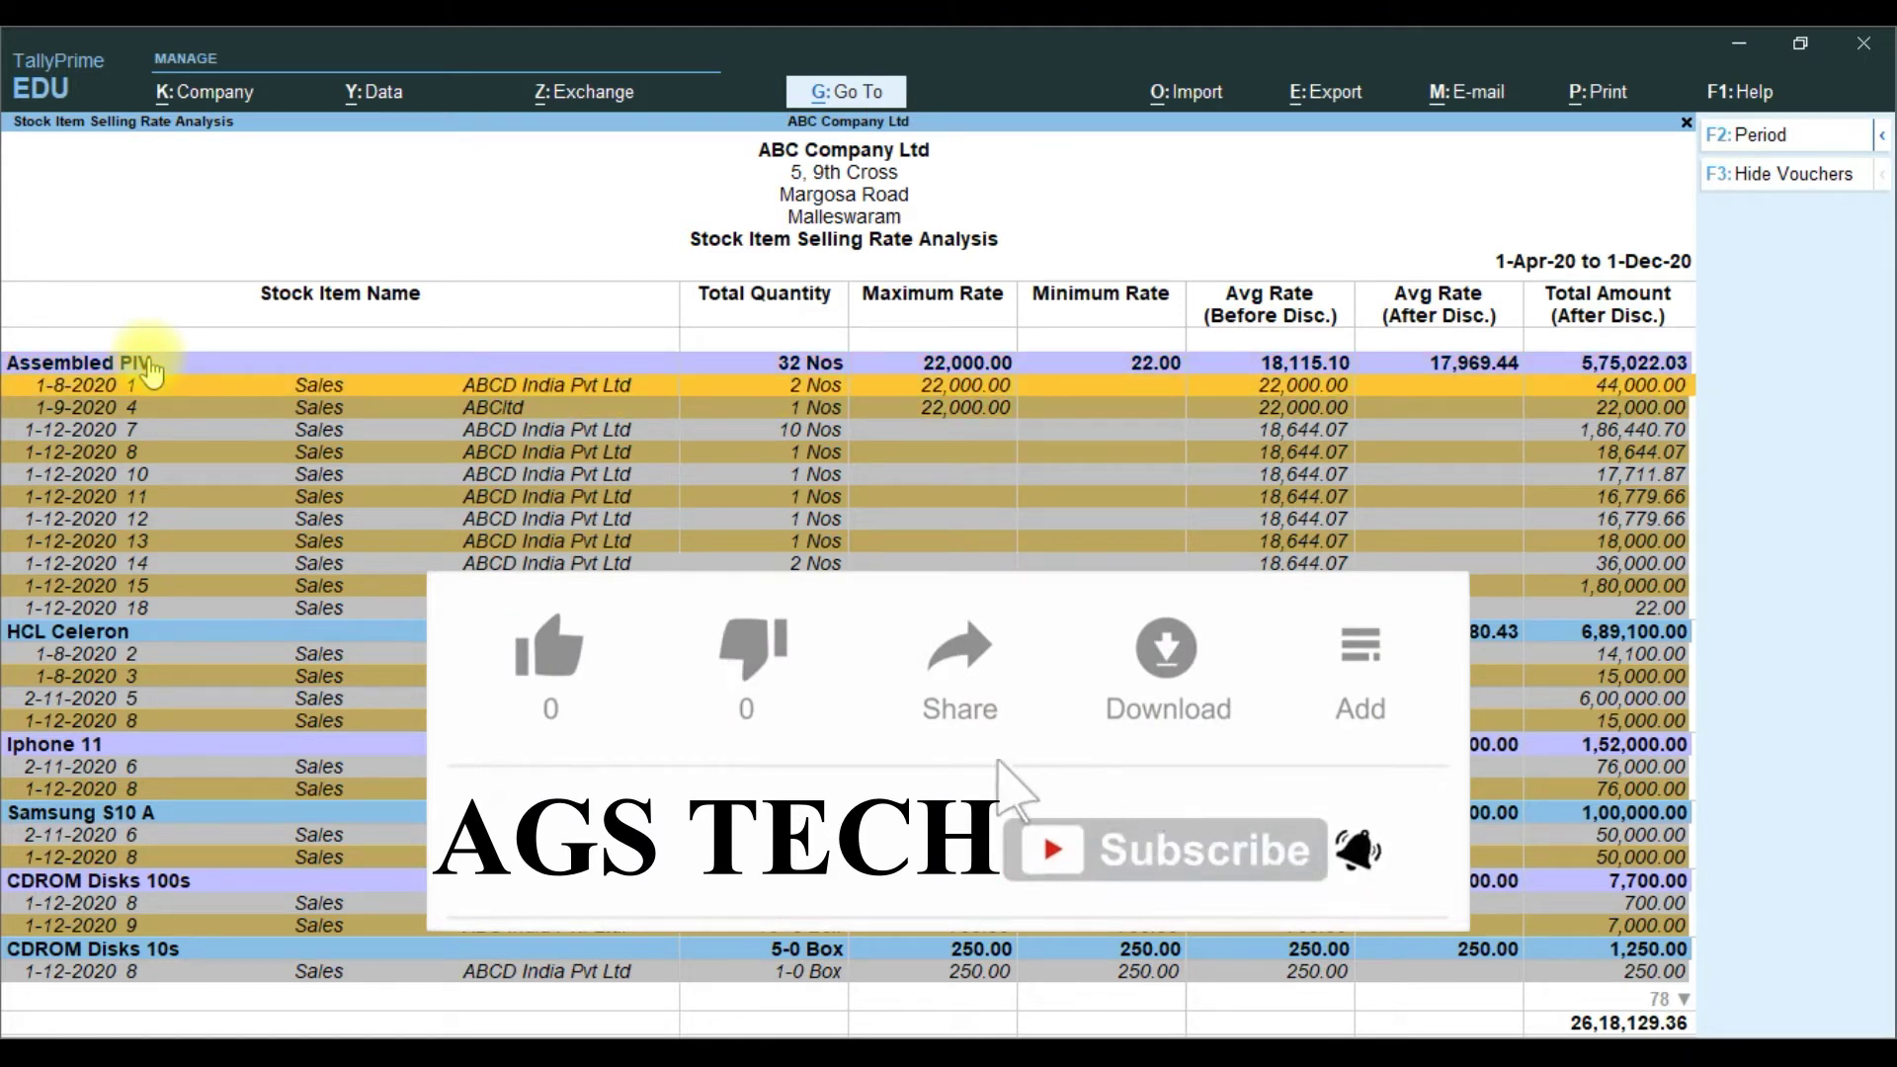
key("Down")
key("Down")
key("Down")
key("Down")
key("Down")
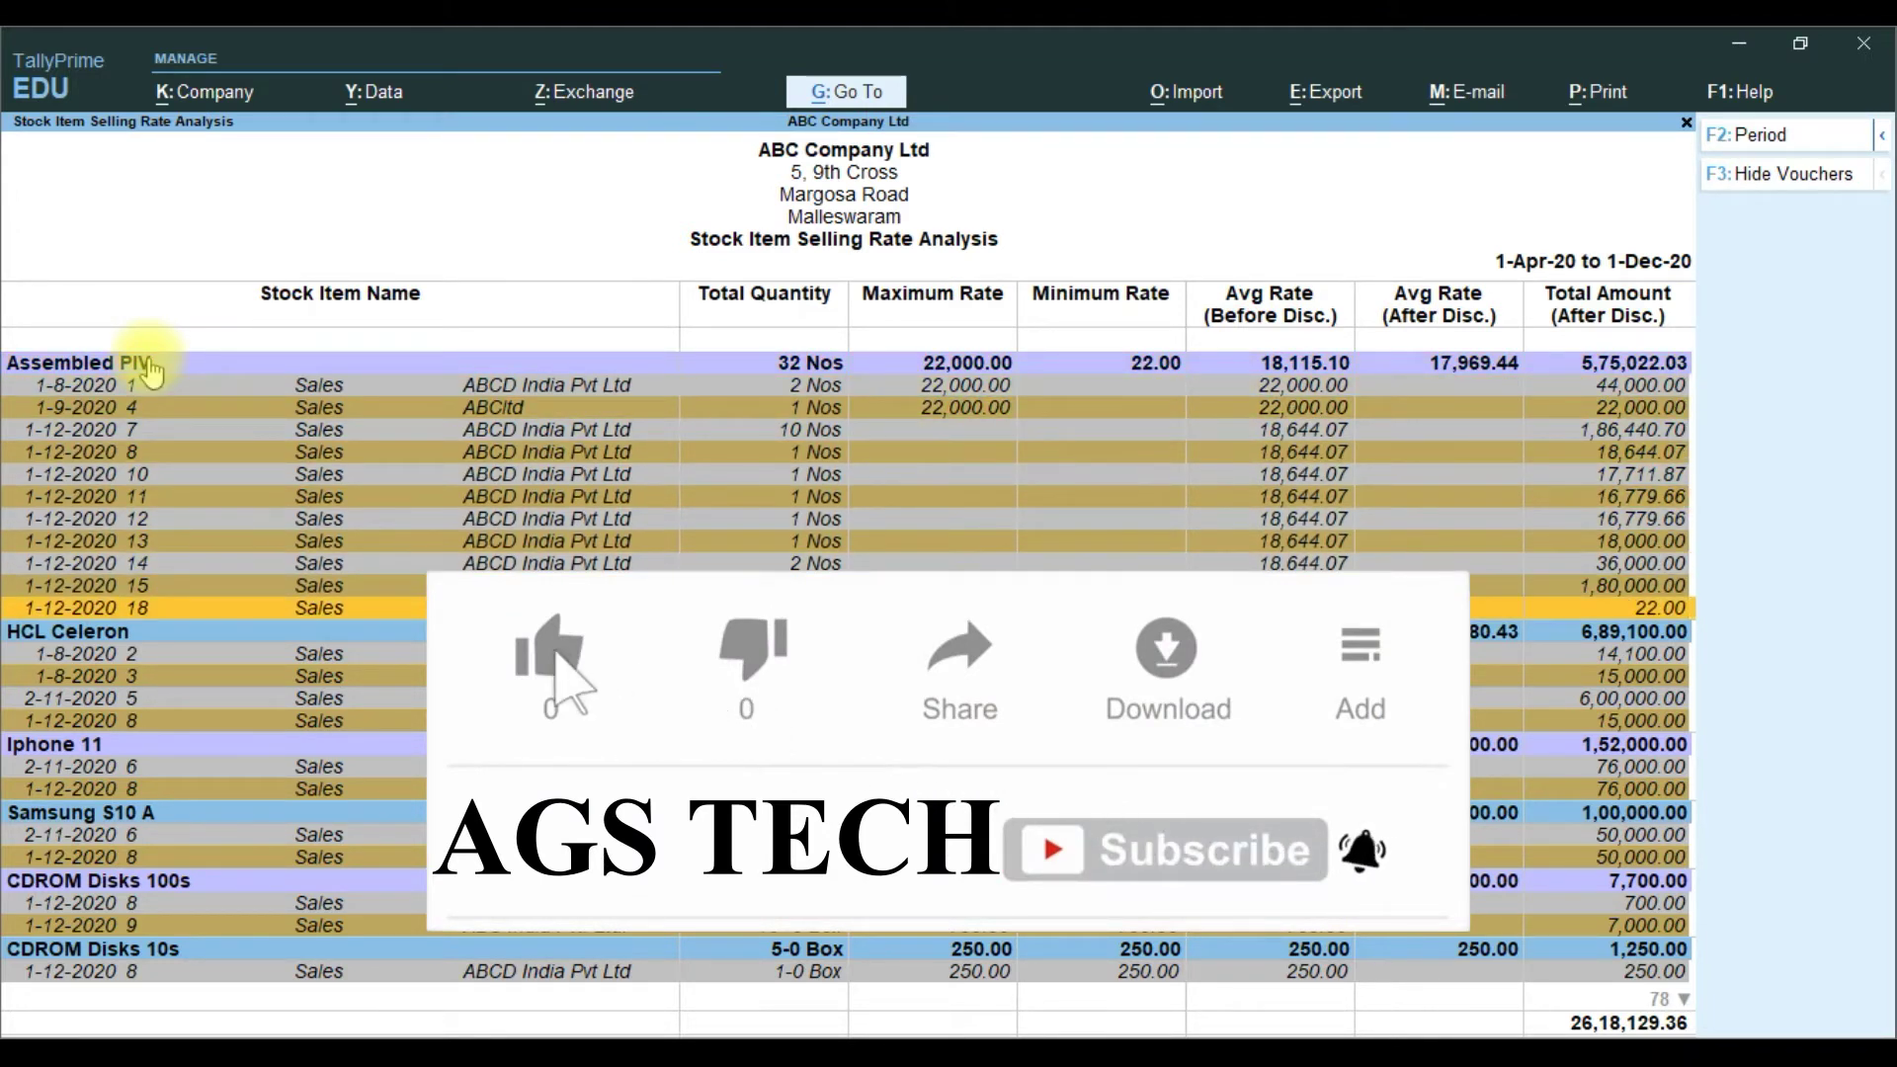
key("Up")
key("Up")
key("Up")
key("Up")
key("Up")
key("Up")
key("Up")
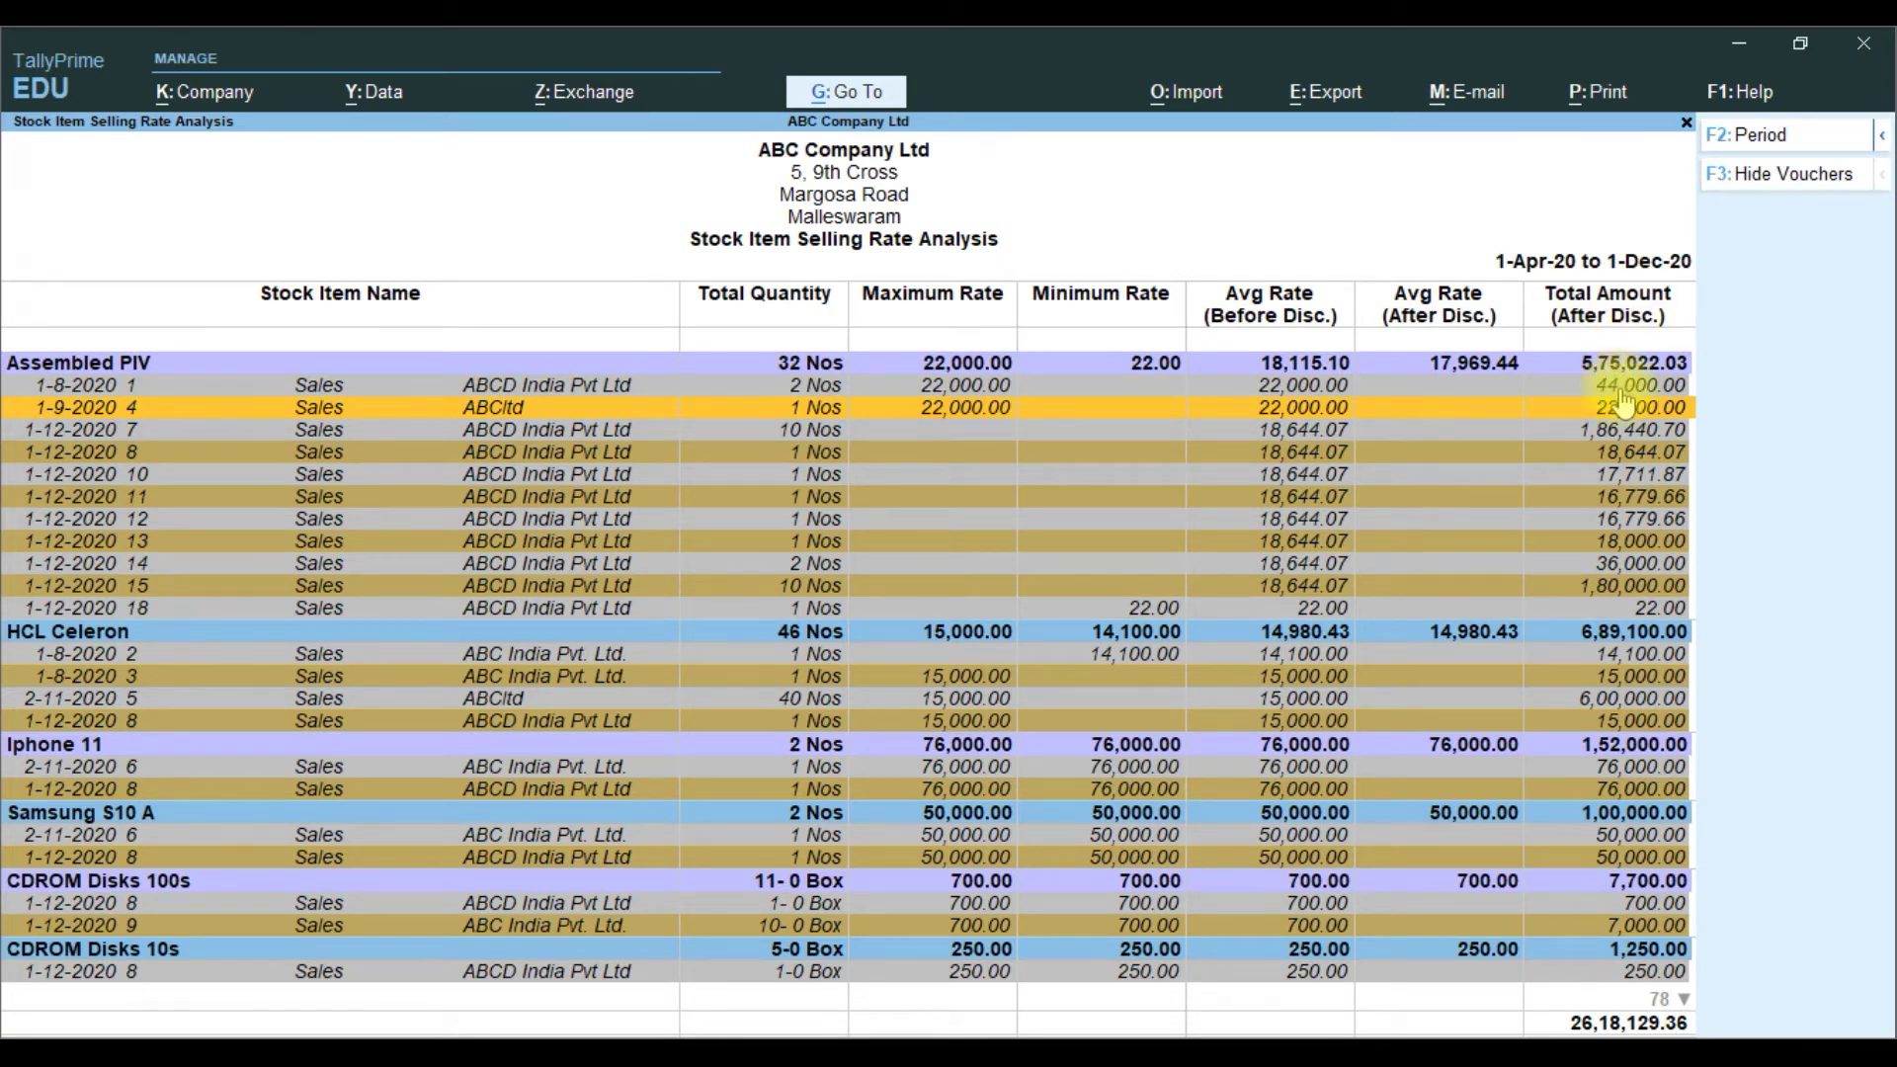
key("Down")
key("Down")
key("Down")
key("Down")
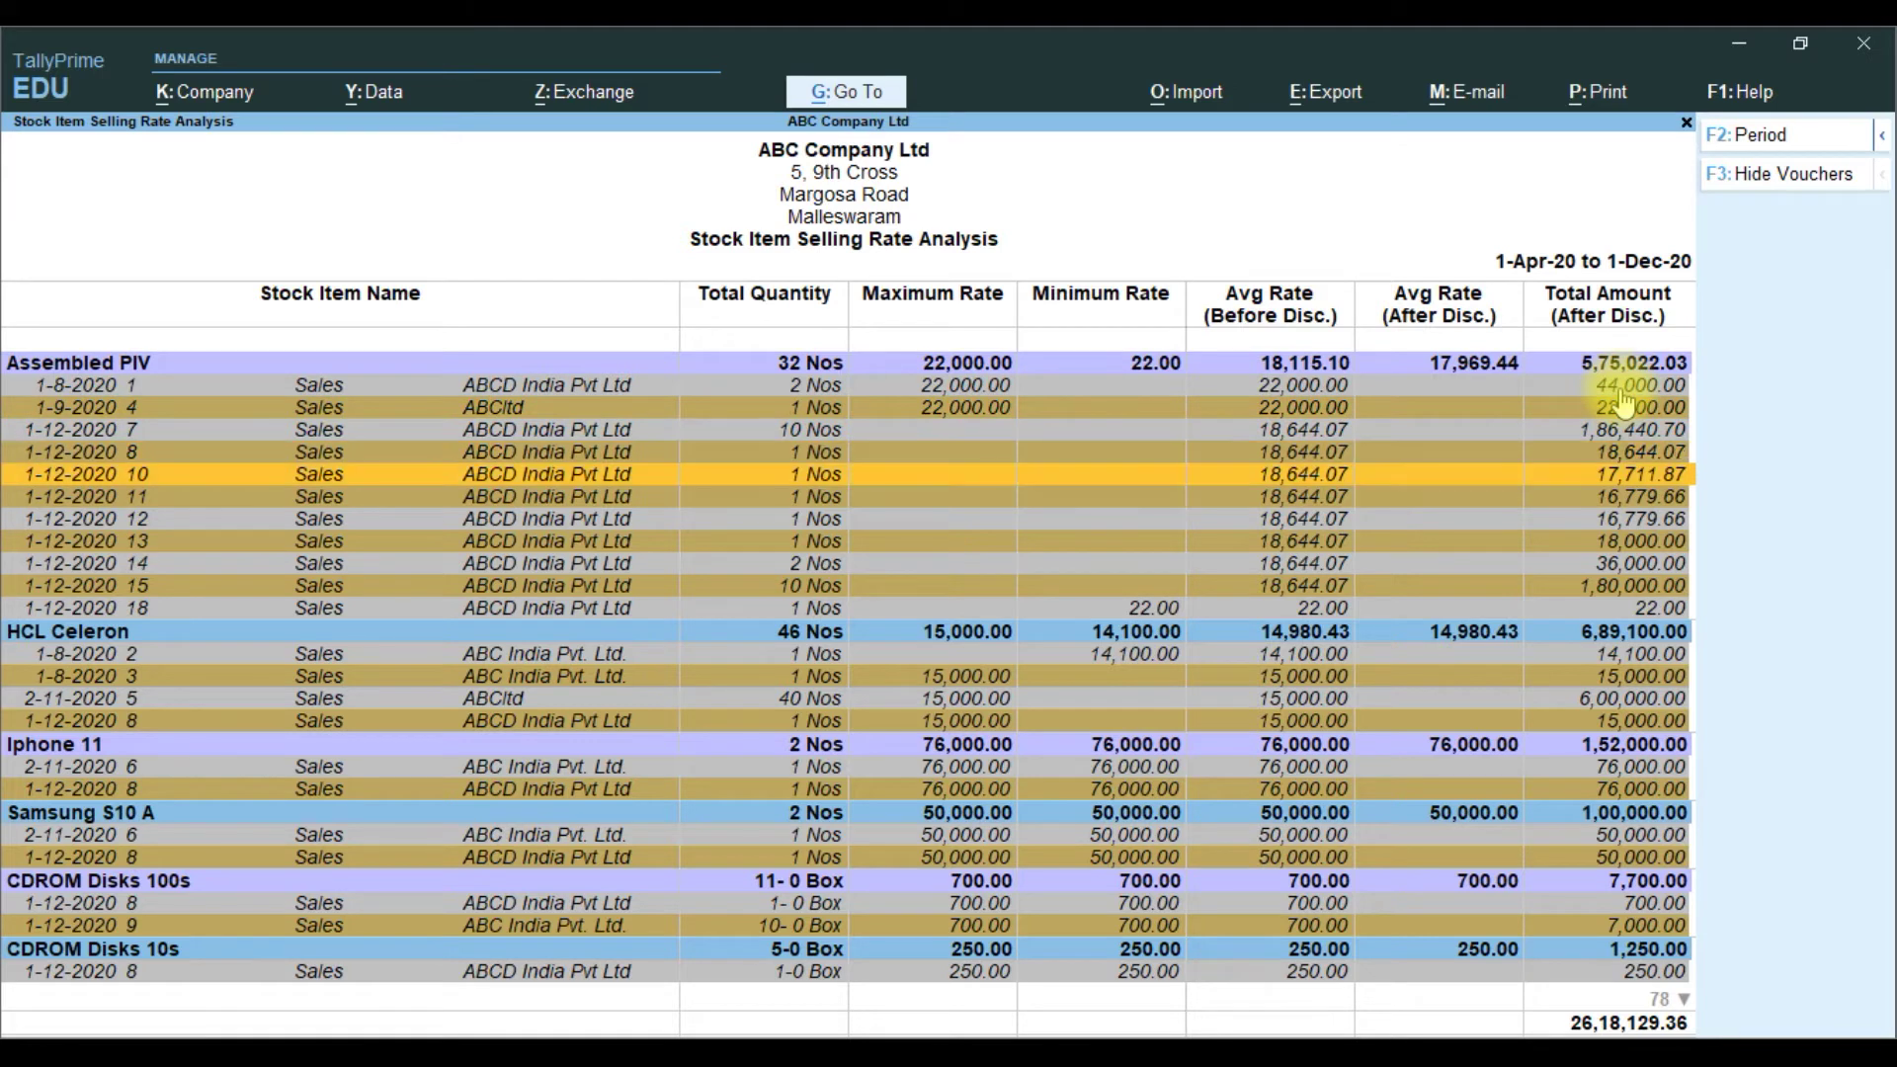
key("Up")
key("Up")
key("Up")
key("Up")
key("Up")
key("Return")
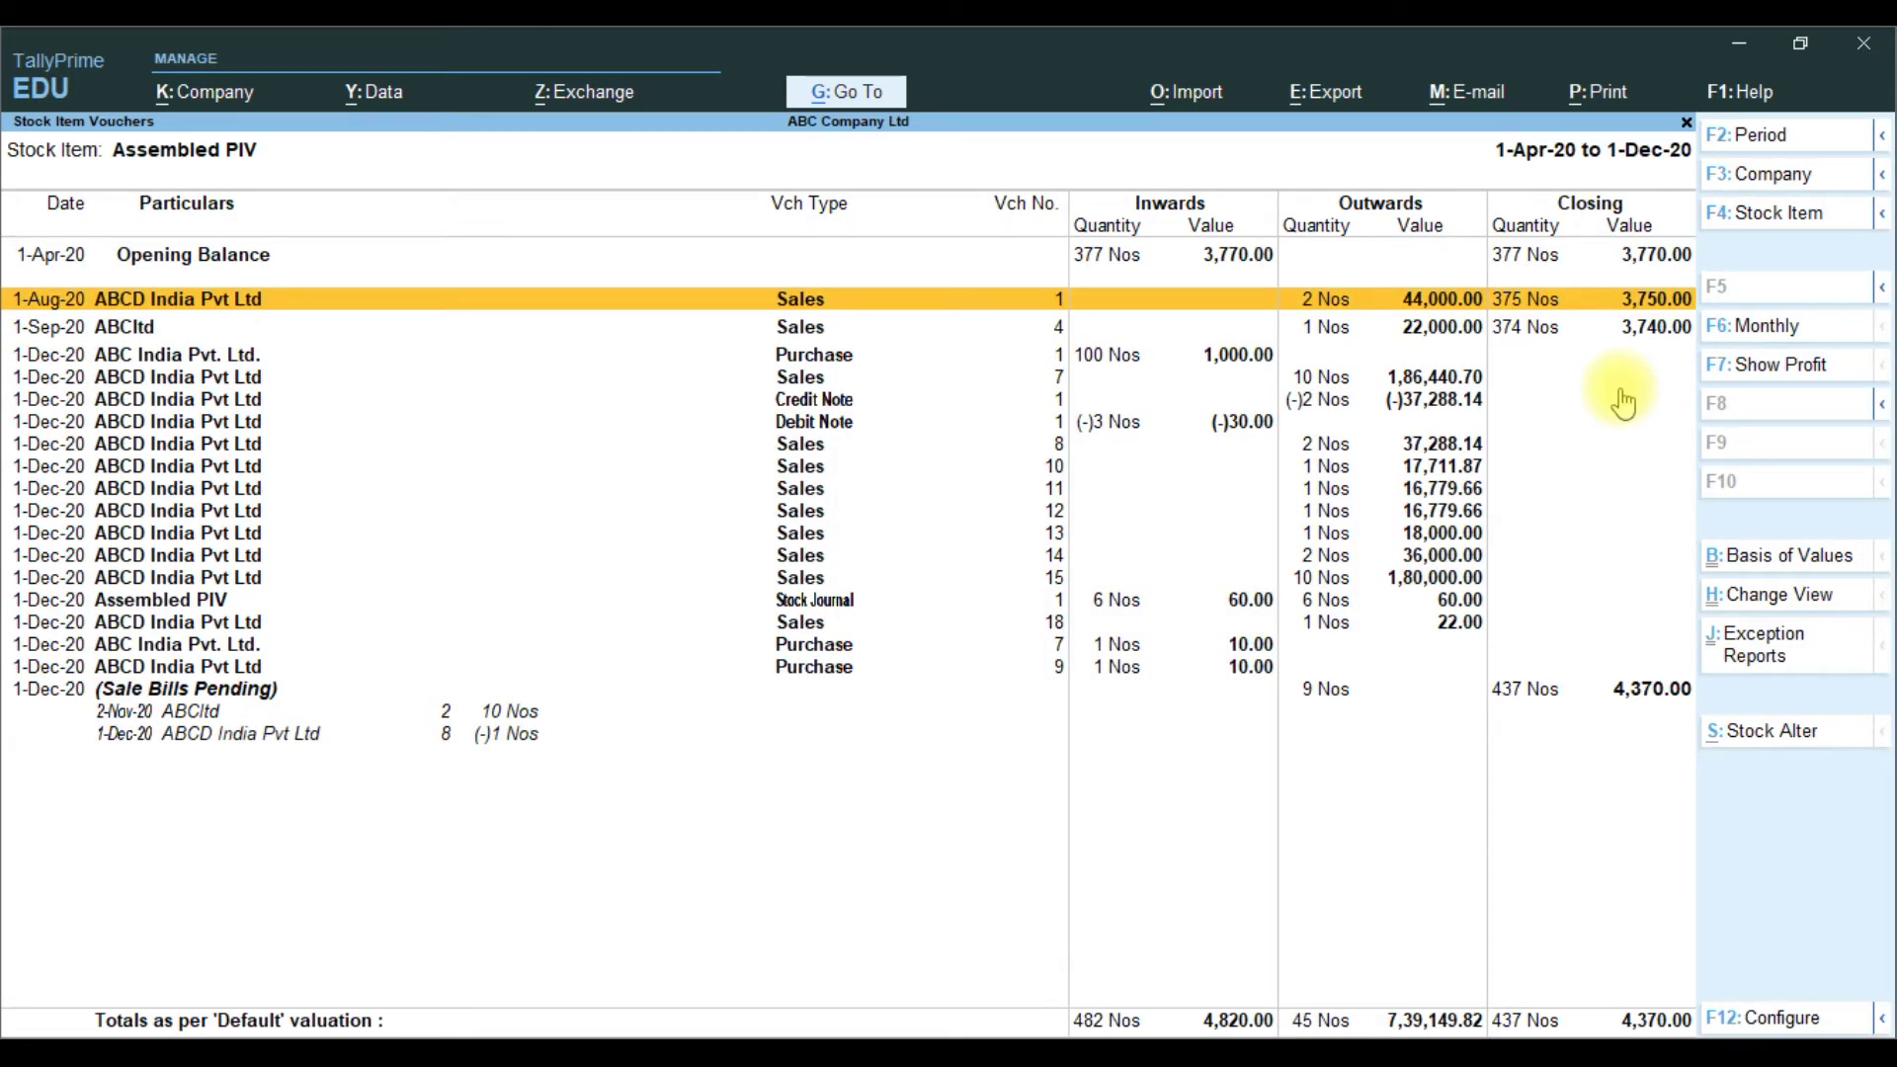
key("Escape")
Step: Step through the voucher rows again, then collapse the report to one row per item
key("Down")
key("Down")
key("Down")
key("Down")
key("Down")
key("Down")
key("Down")
key("Down")
key("Down")
key("Down")
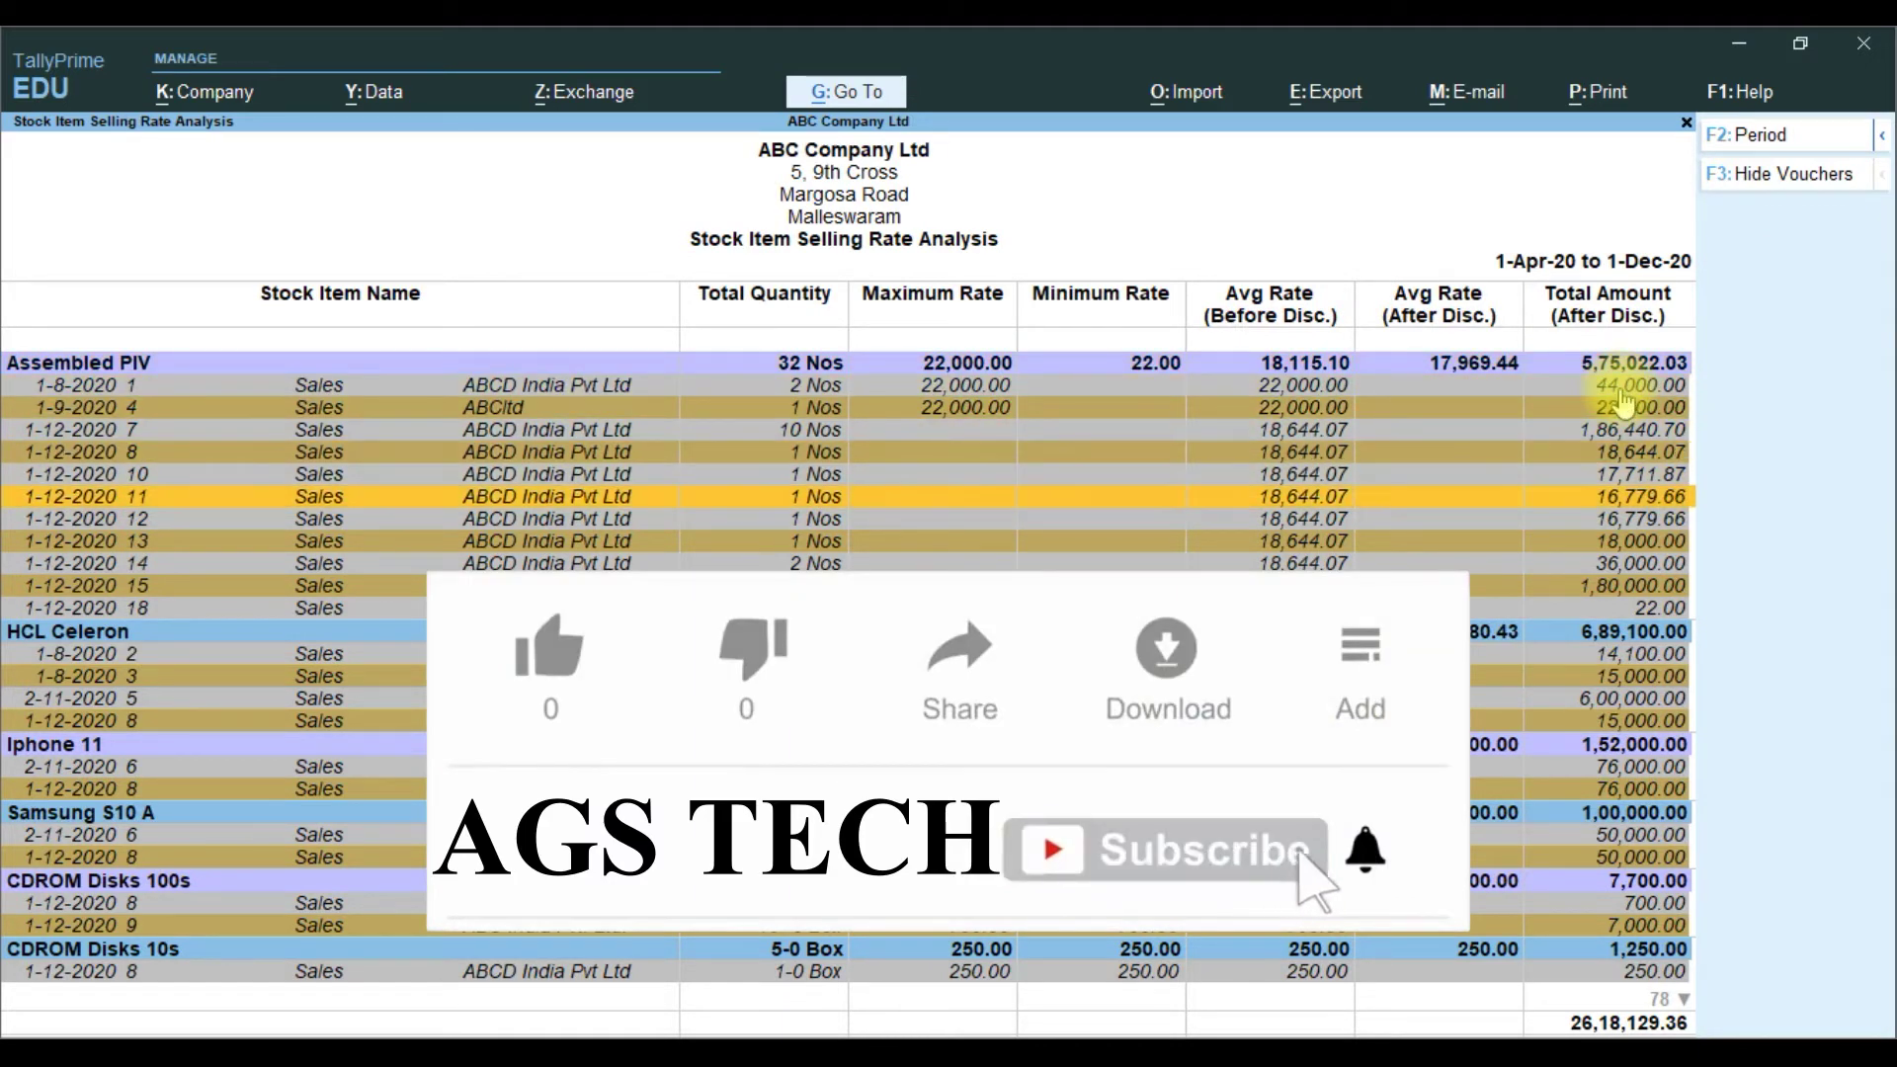
key("Down")
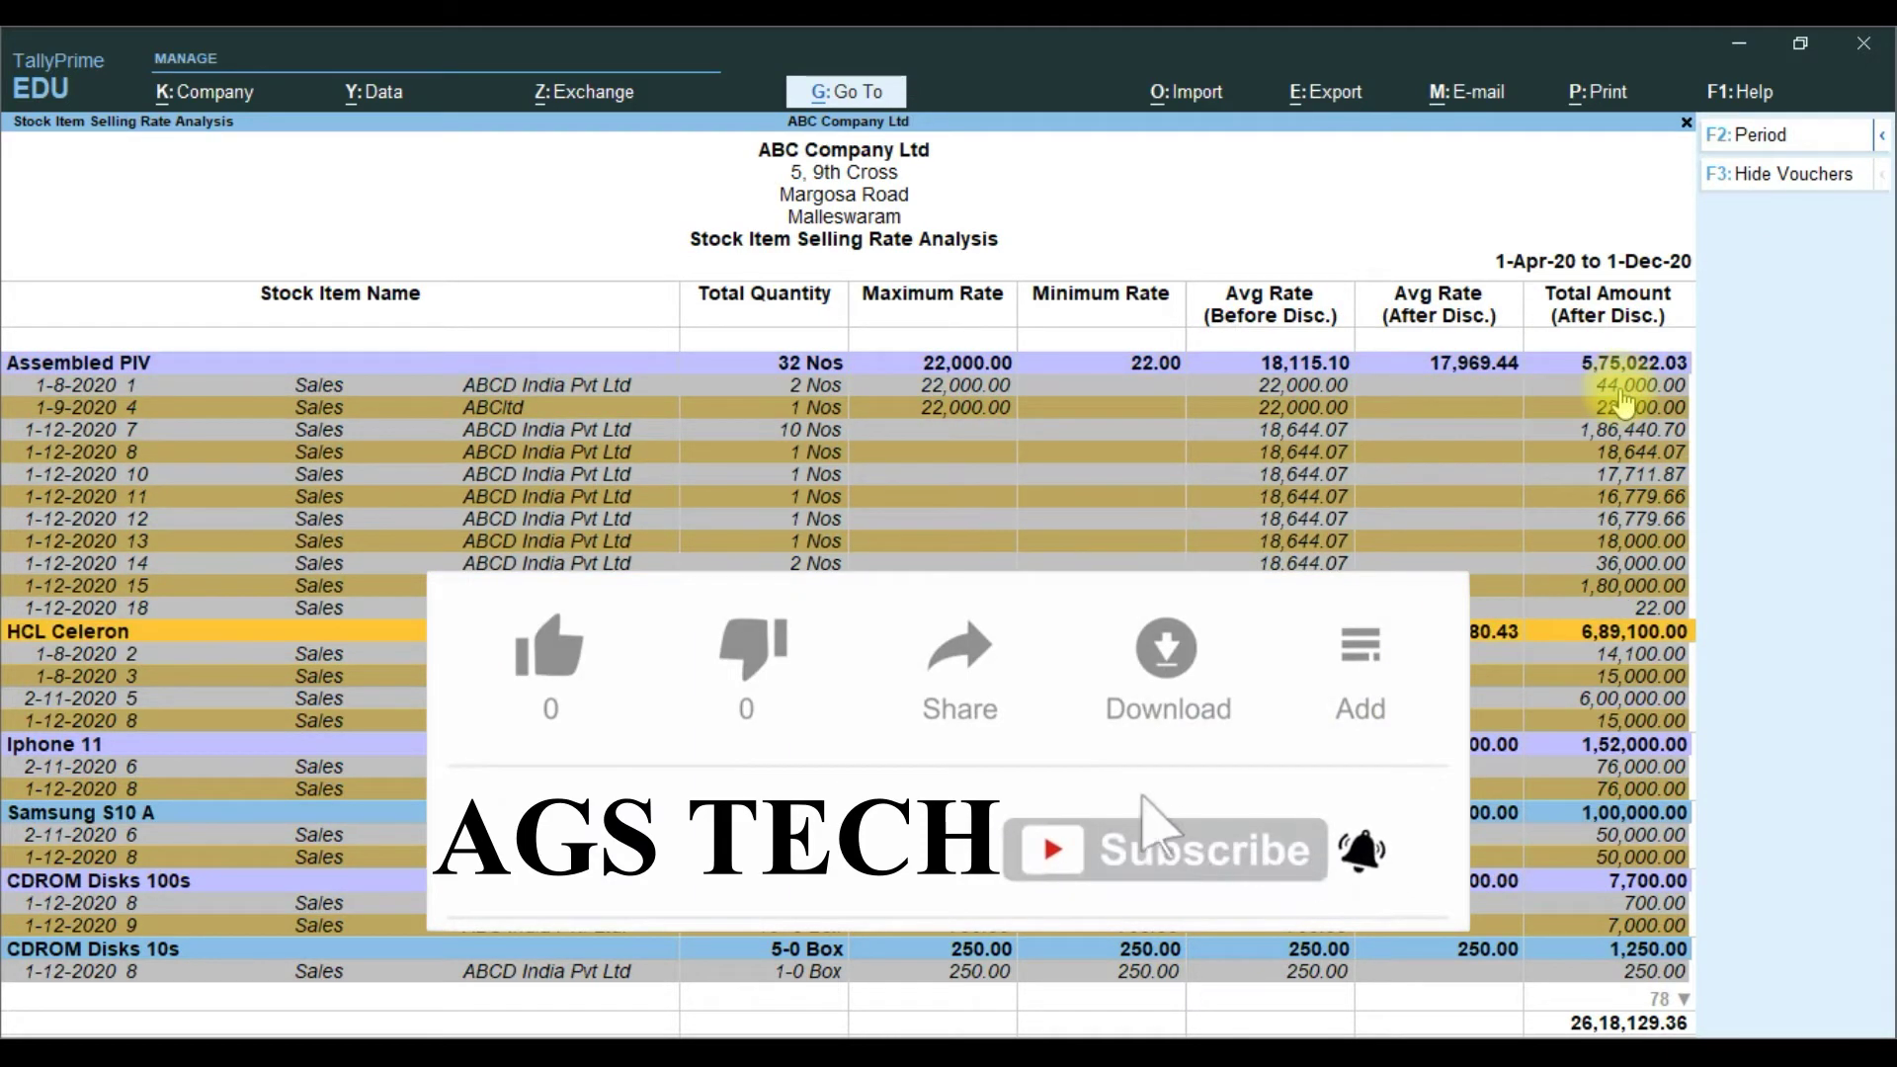
key("Up")
key("Up")
key("Up")
key("Up")
key("Up")
key("Up")
key("Up")
key("Up")
key("Up")
key("Up")
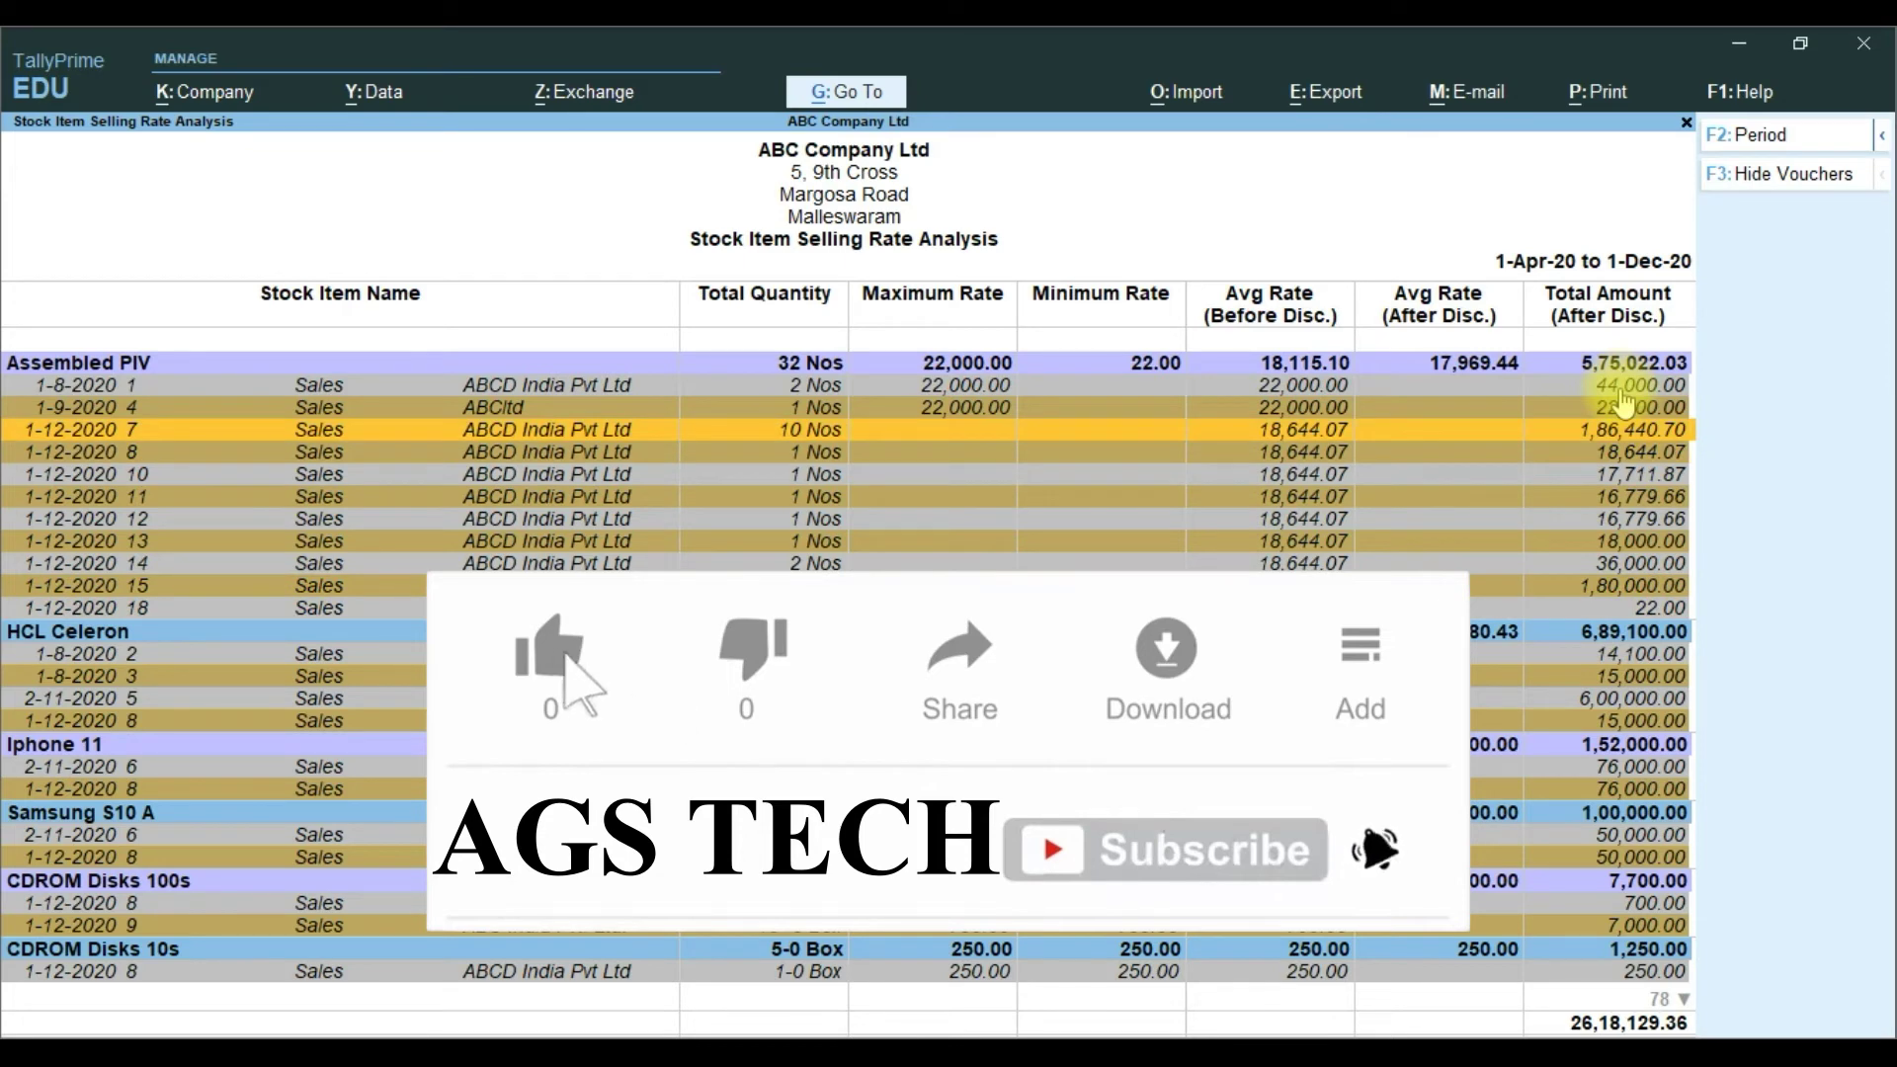
left_click(1796, 173)
Step: Move through the item list from Assembled PIV to HP Laserjet 1010 Series and back to Assembled PIV
key("Down")
key("Down")
key("Down")
key("Down")
key("Down")
key("Down")
key("Down")
key("Down")
key("Down")
key("Down")
key("Down")
key("Down")
key("Down")
key("Down")
key("Down")
key("Down")
key("Down")
key("Down")
key("Down")
key("Down")
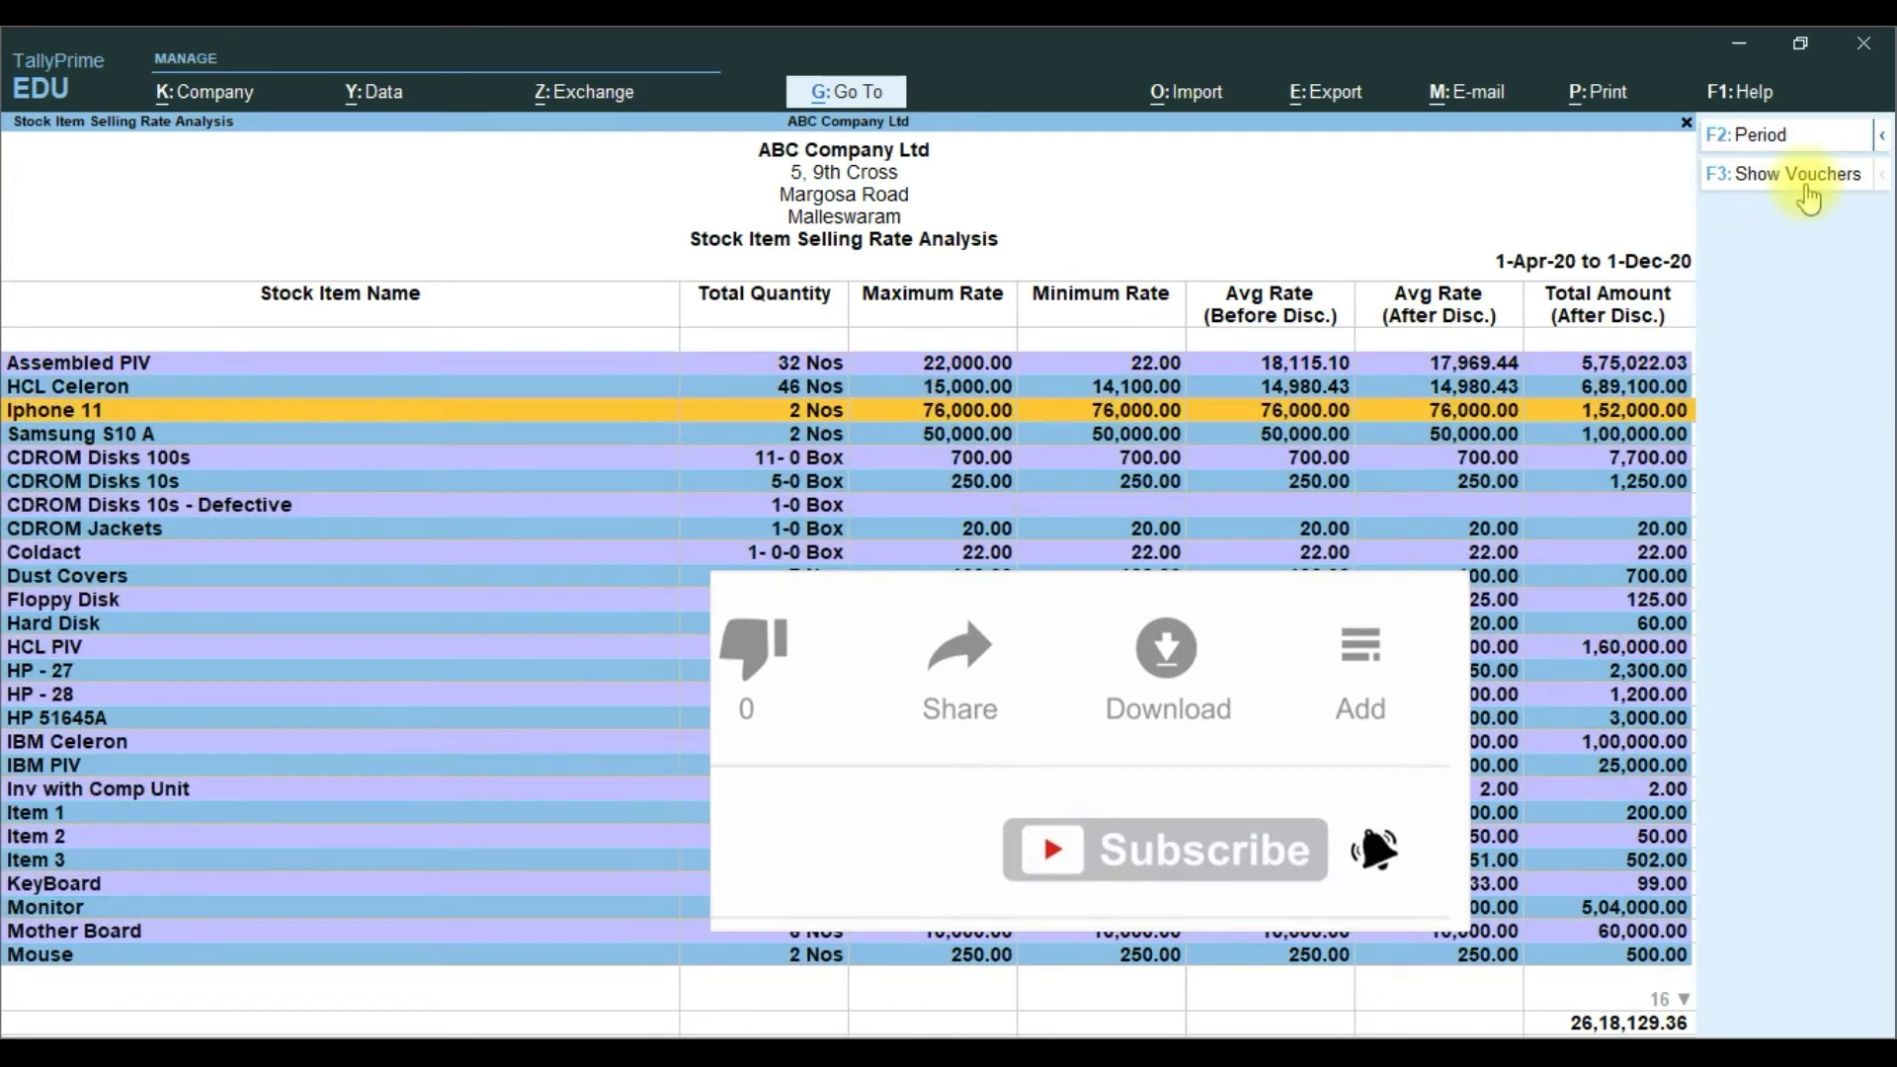
key("Down")
key("Down")
key("Down")
key("Down")
key("Down")
key("Down")
key("Down")
key("Down")
key("Down")
key("Down")
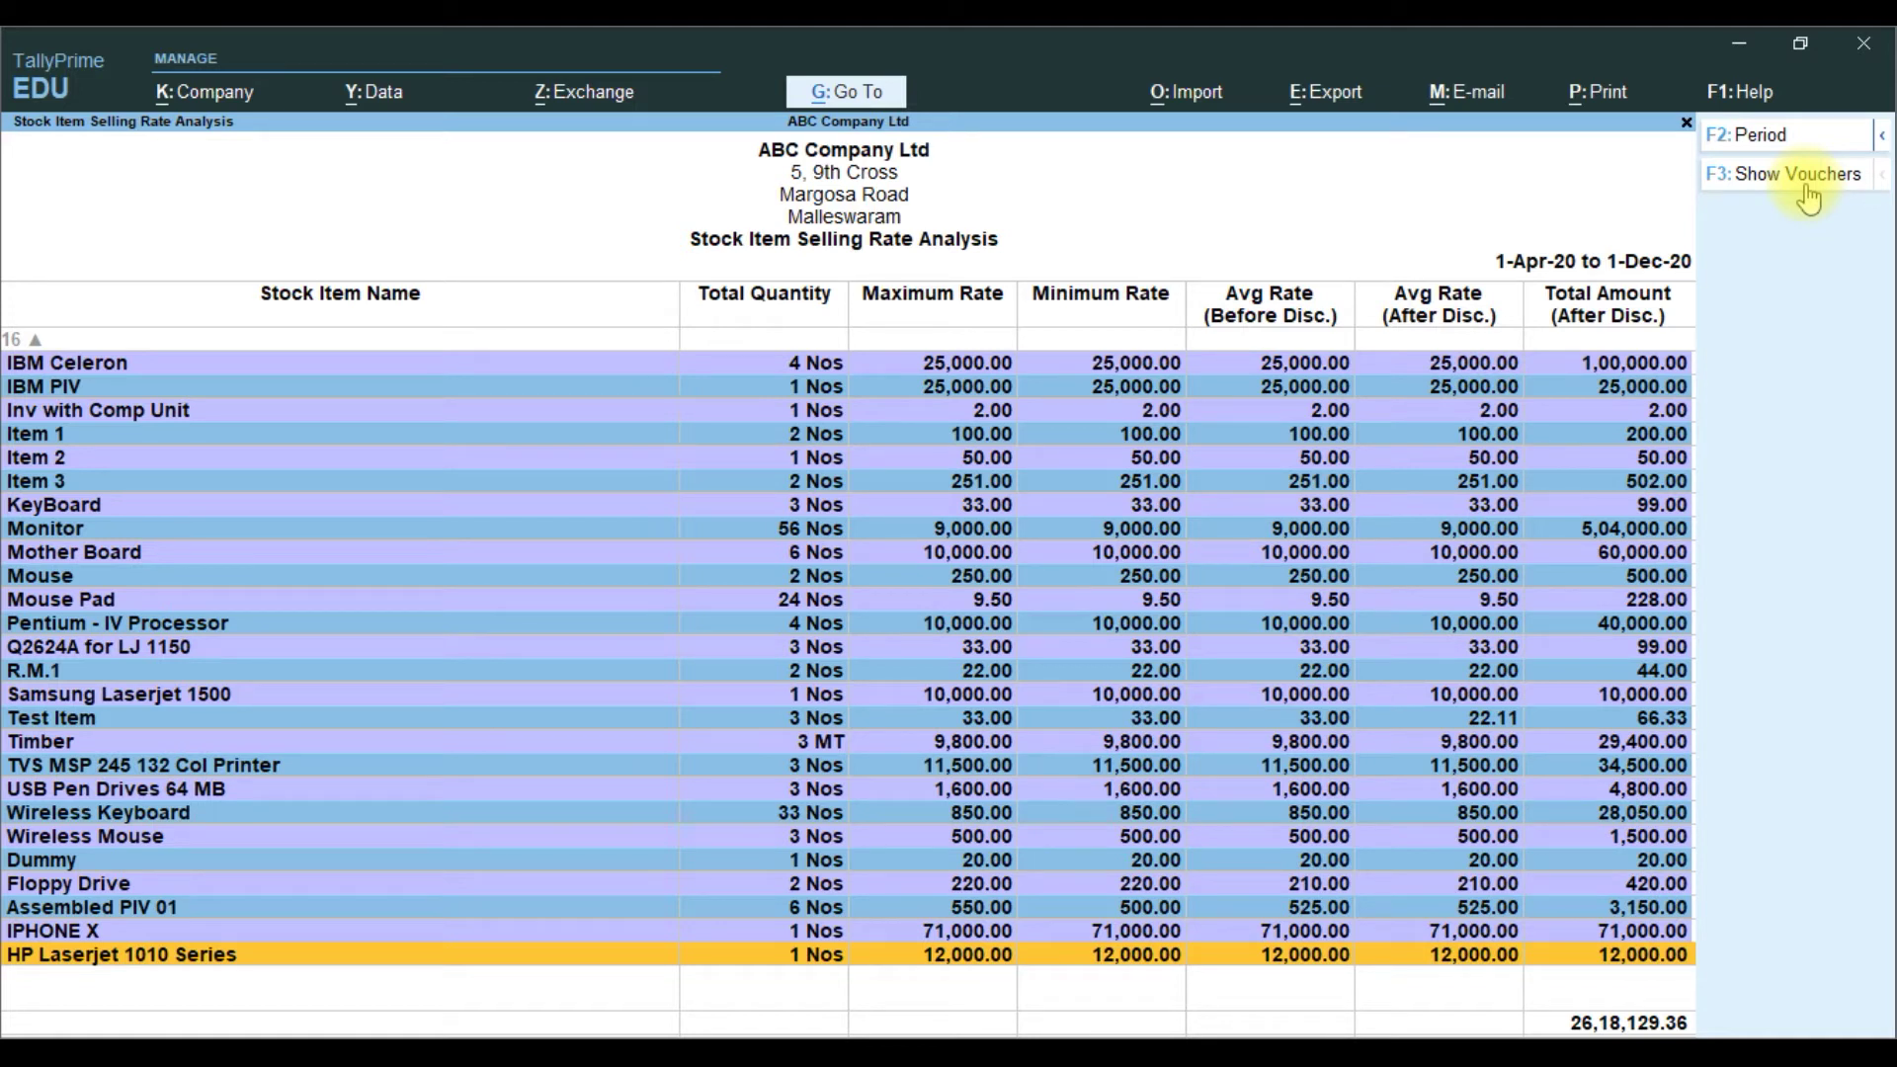
key("Up")
key("Up")
key("Up")
key("Up")
key("Up")
key("Up")
key("Up")
key("Up")
key("Up")
key("Up")
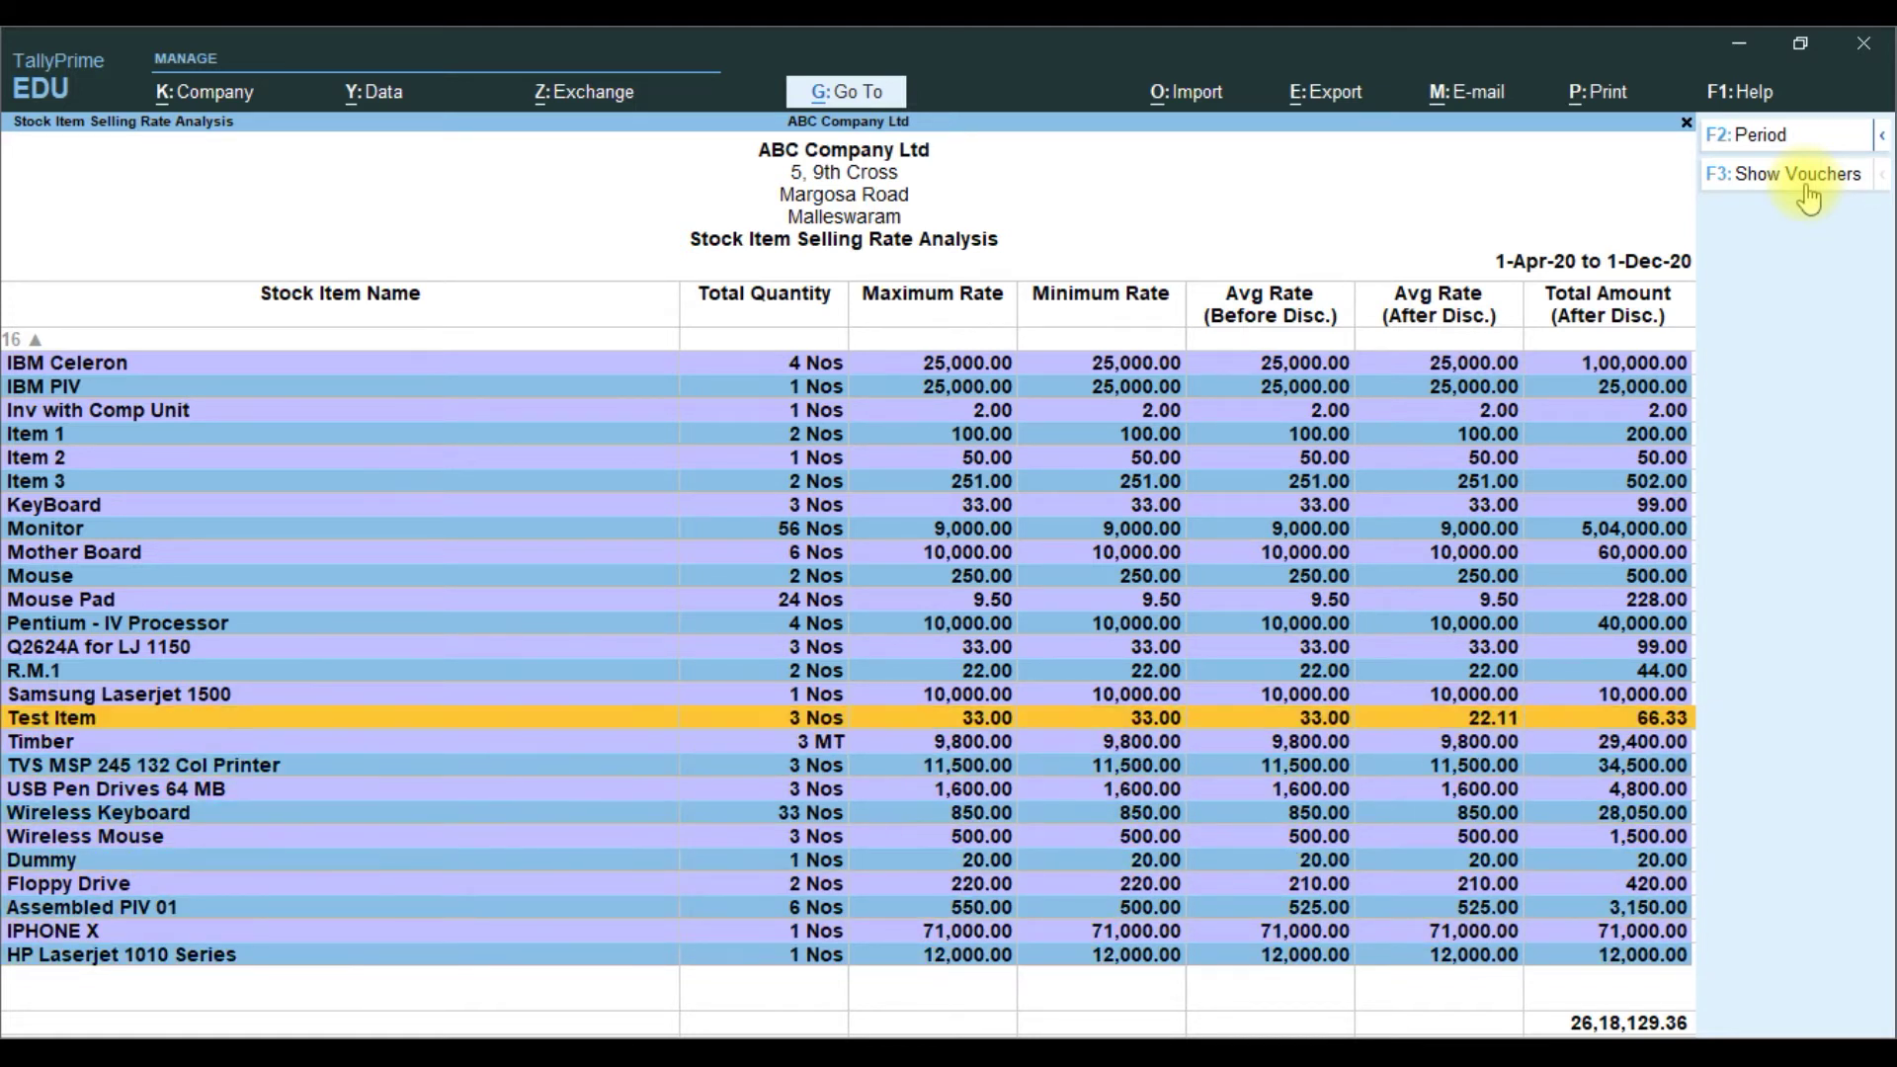
key("Up")
key("Up")
key("Up")
key("Up")
key("Up")
key("Up")
key("Up")
key("Up")
key("Up")
key("Up")
key("Up")
key("Up")
key("Up")
key("Up")
key("Up")
key("Up")
key("Up")
key("Up")
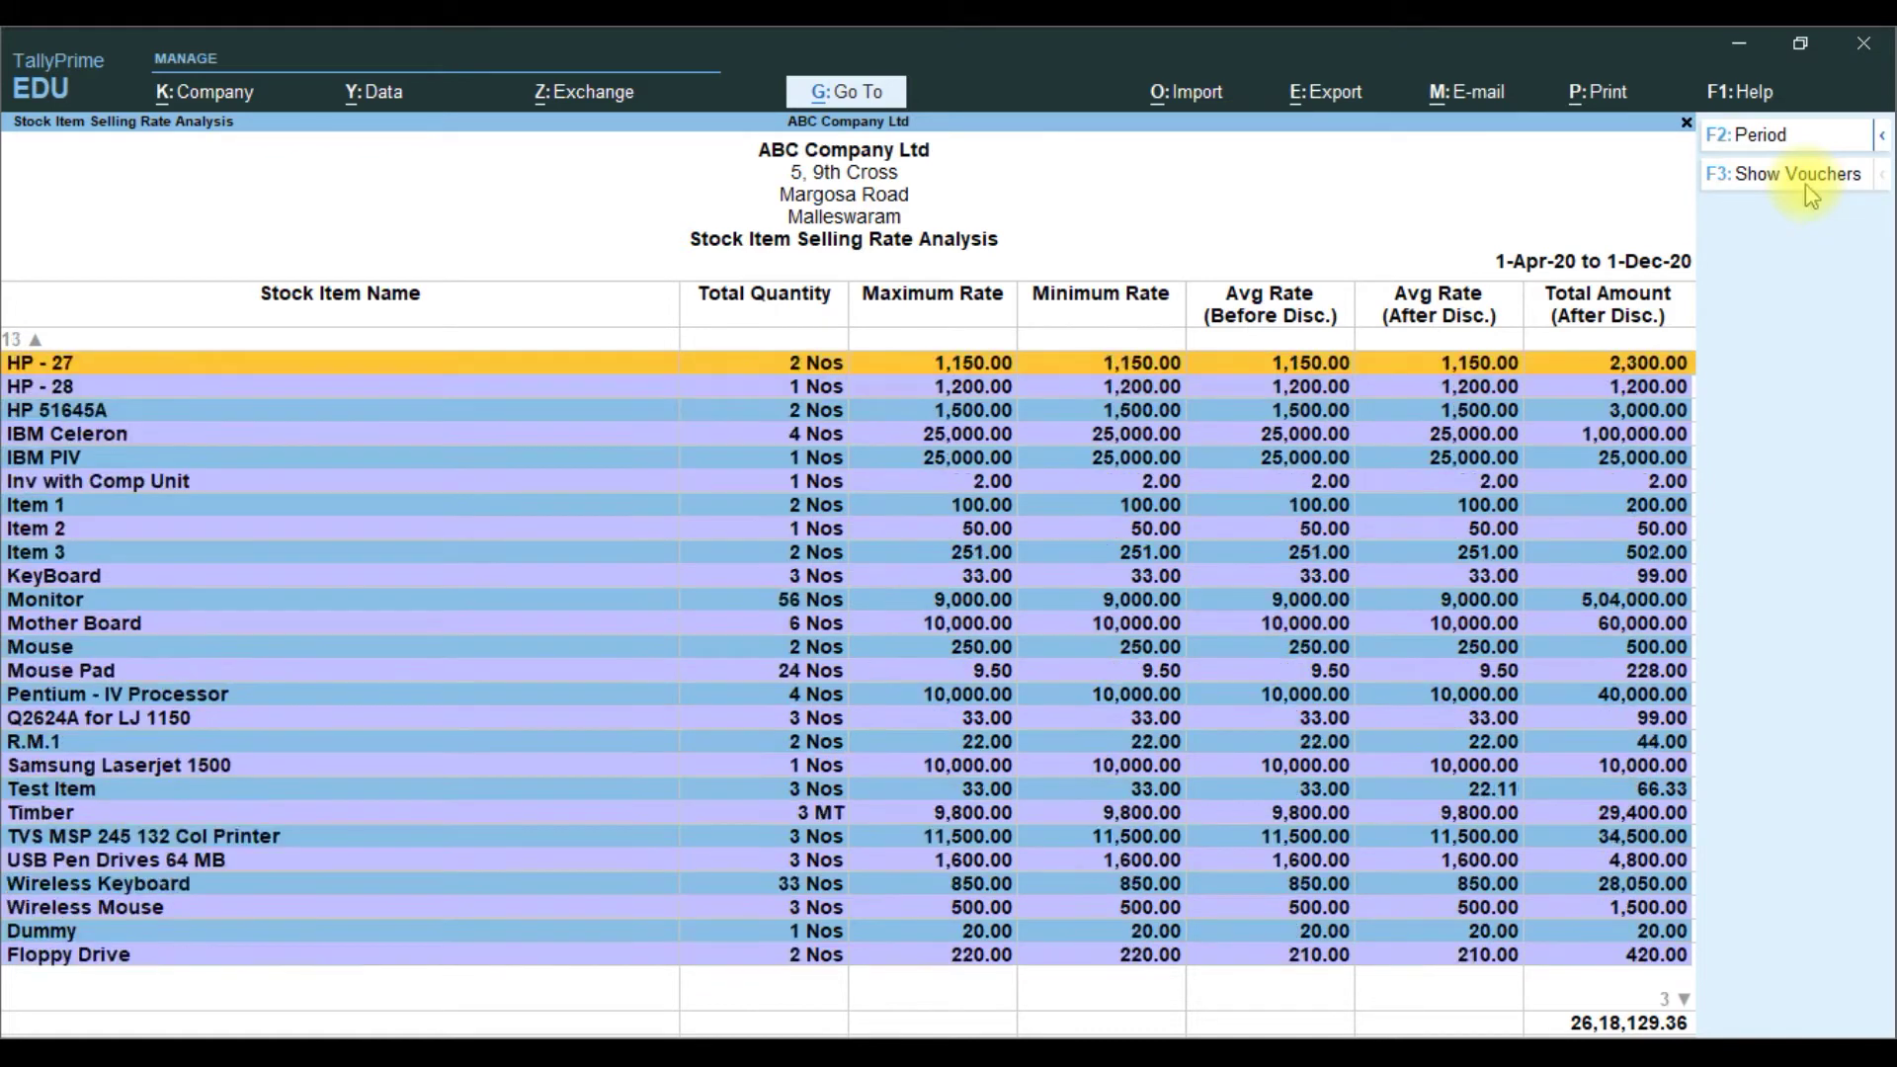
key("Home")
key("Down")
key("Down")
key("Down")
key("Down")
key("Down")
key("Down")
key("Down")
key("Down")
key("Down")
key("Down")
key("Down")
key("Down")
key("Down")
key("Down")
key("Down")
key("Down")
key("Down")
key("Down")
key("Down")
key("Down")
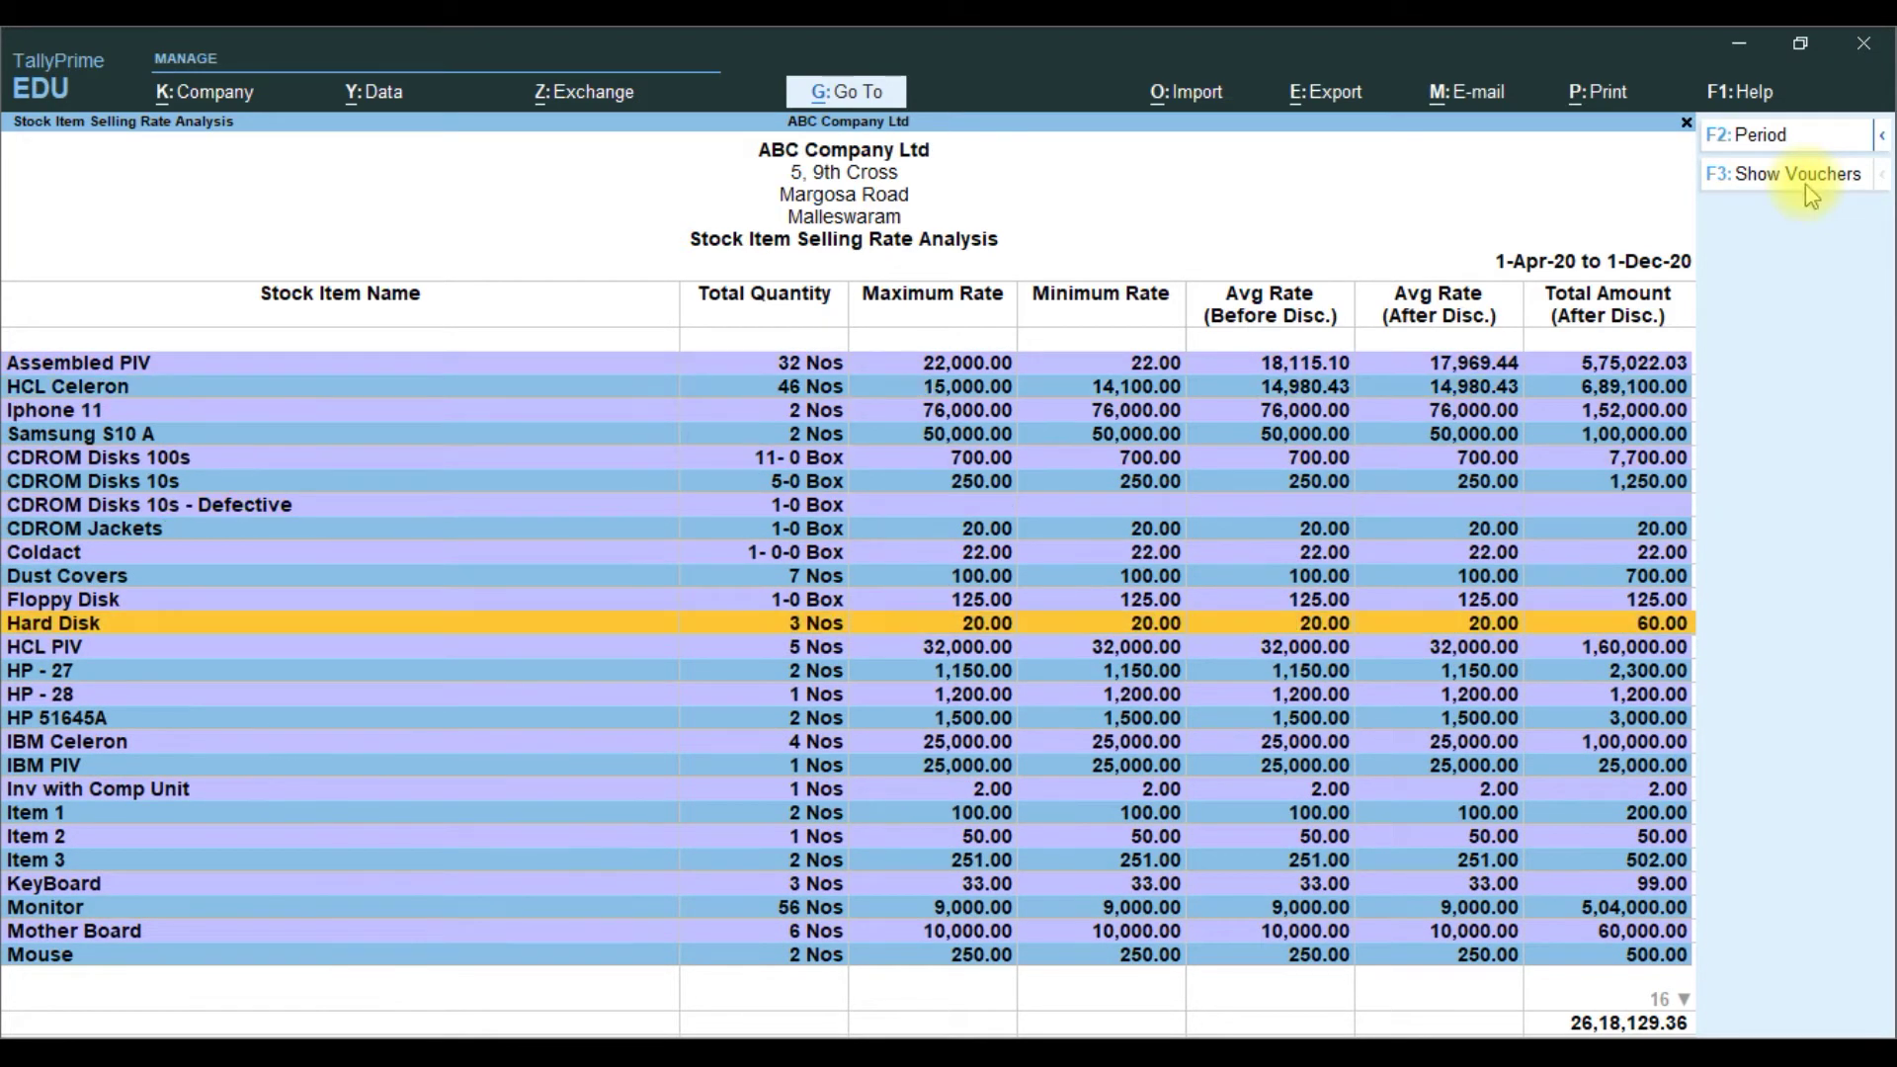
key("Down")
key("Down")
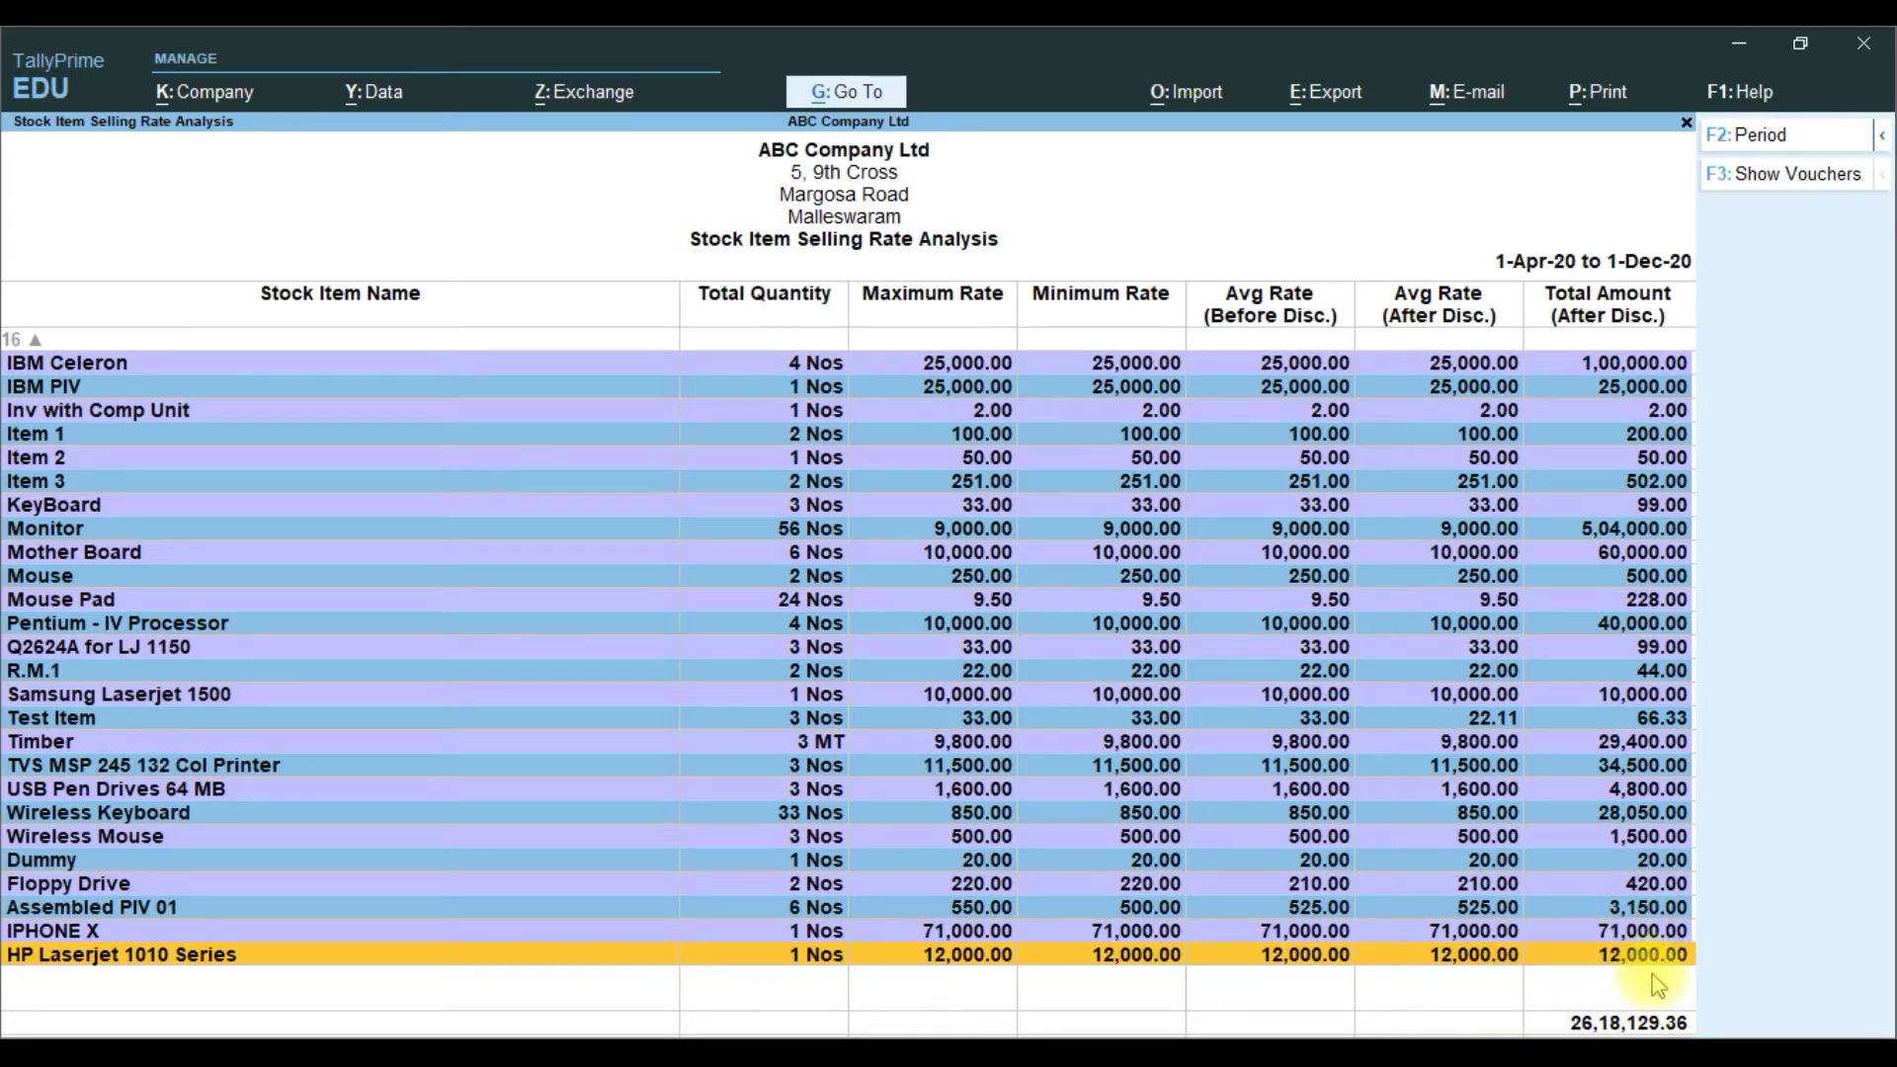
key("Up")
key("Up")
key("Up")
key("Up")
key("Up")
key("Up")
key("Up")
key("Up")
key("Up")
key("Up")
key("Up")
key("Up")
key("Up")
key("Up")
key("Up")
key("Up")
key("Up")
key("Up")
key("Up")
key("Up")
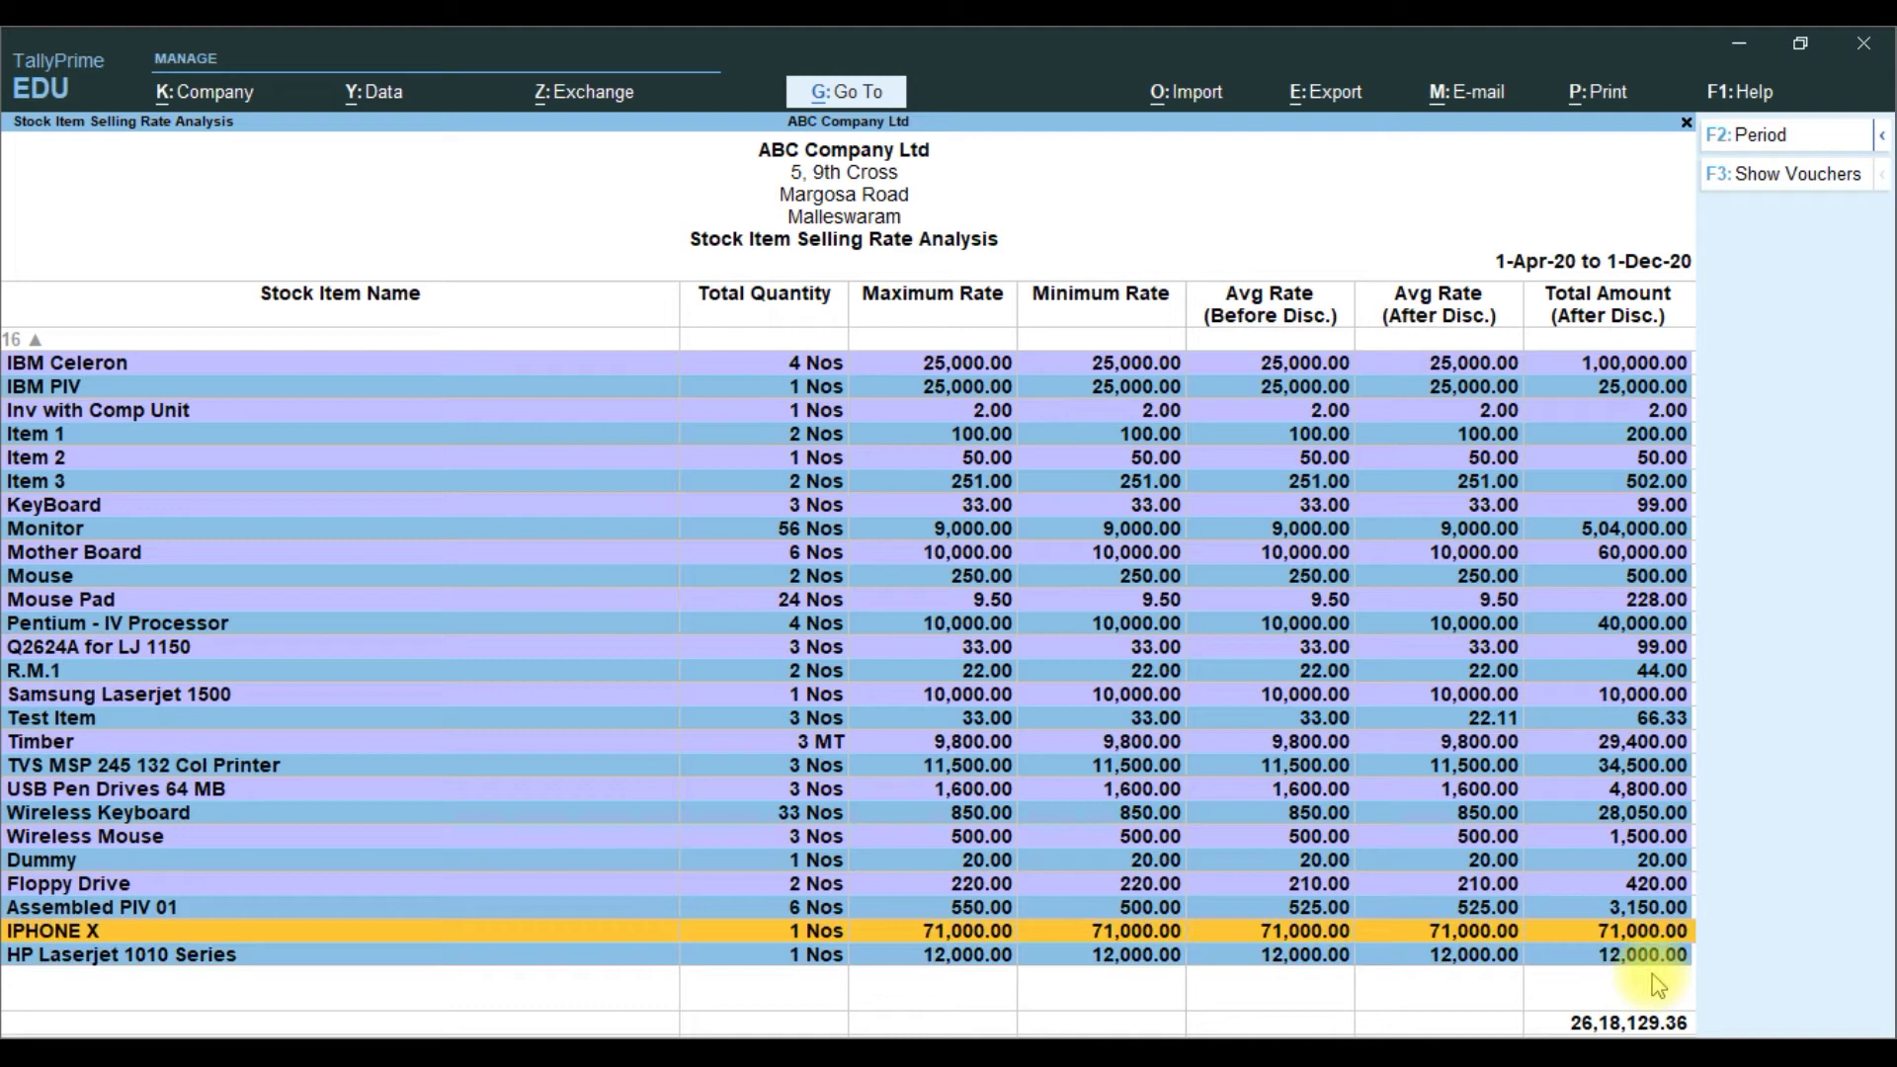
key("Up")
key("Up")
key("Up")
key("Up")
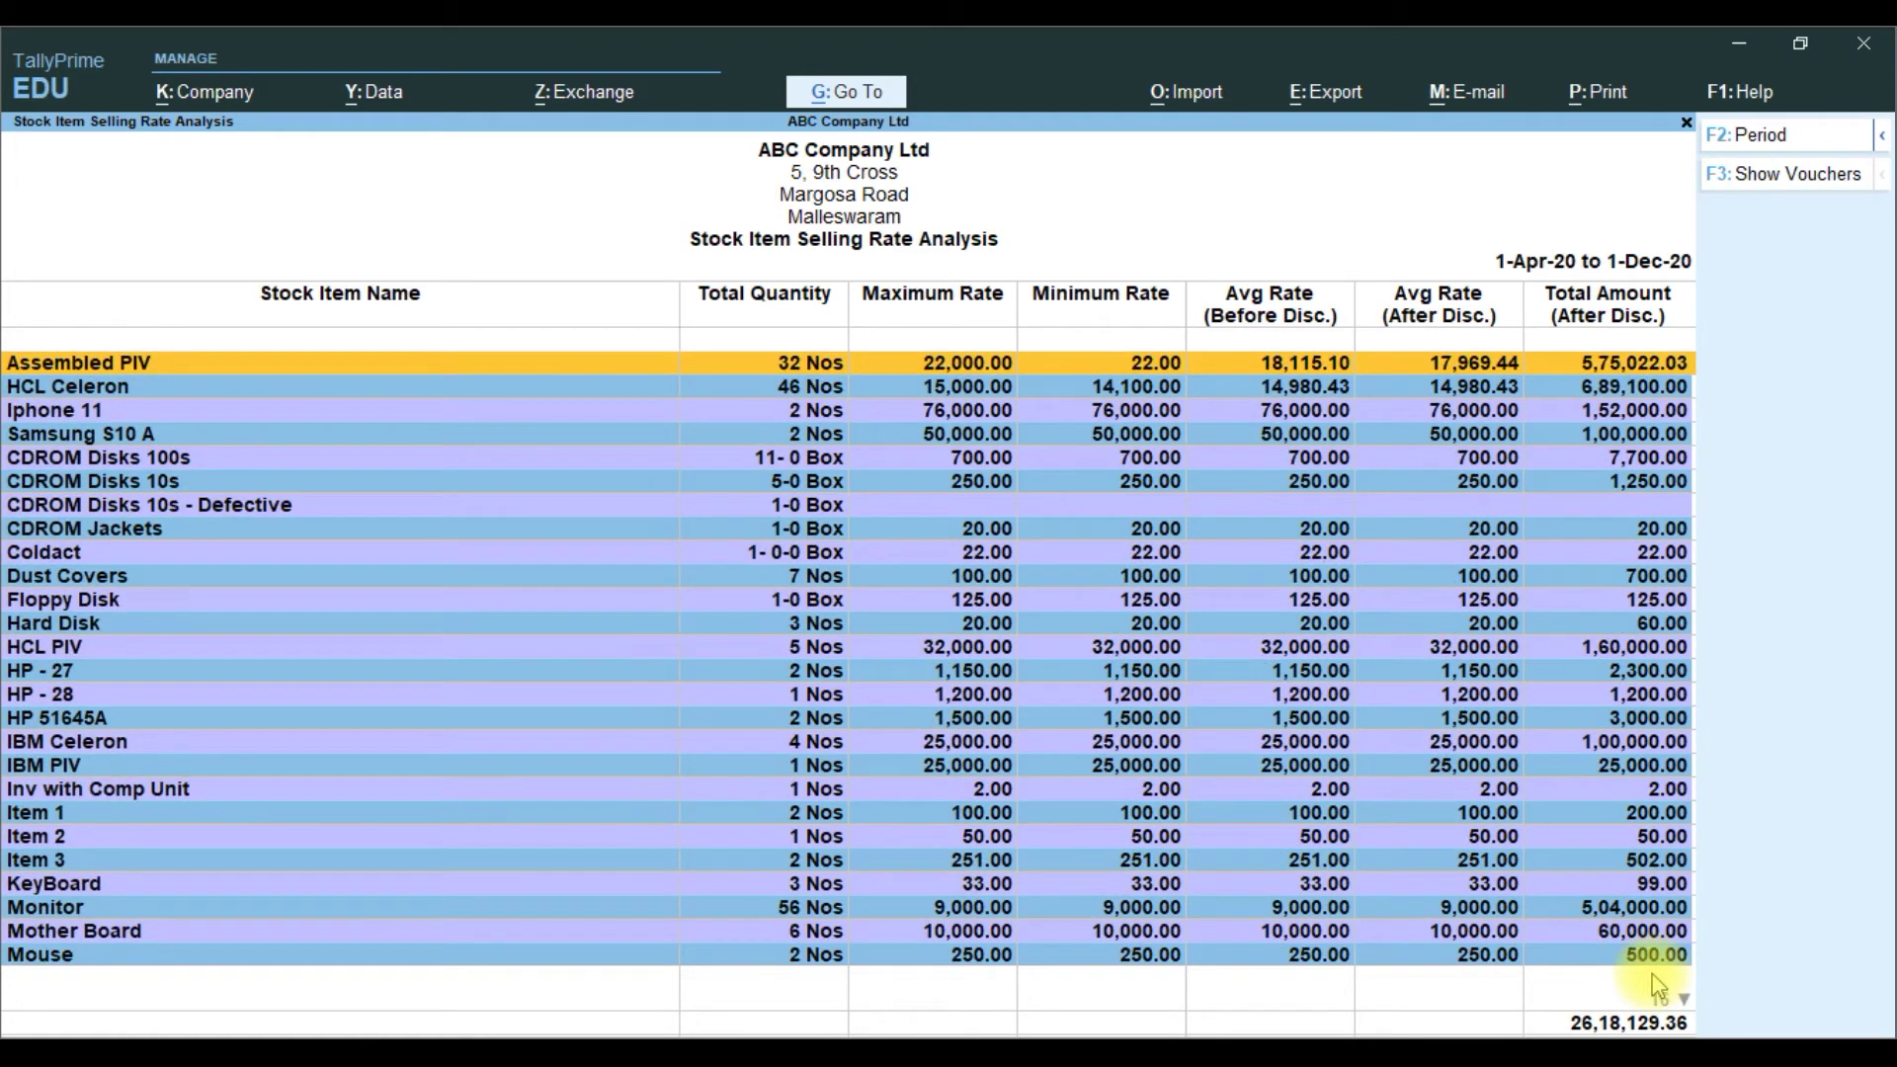
Step: Open Assembled PIV's voucher list and review the 1-Aug-20 sales voucher, Sales No. 4 and Sales No. 7
key("Return")
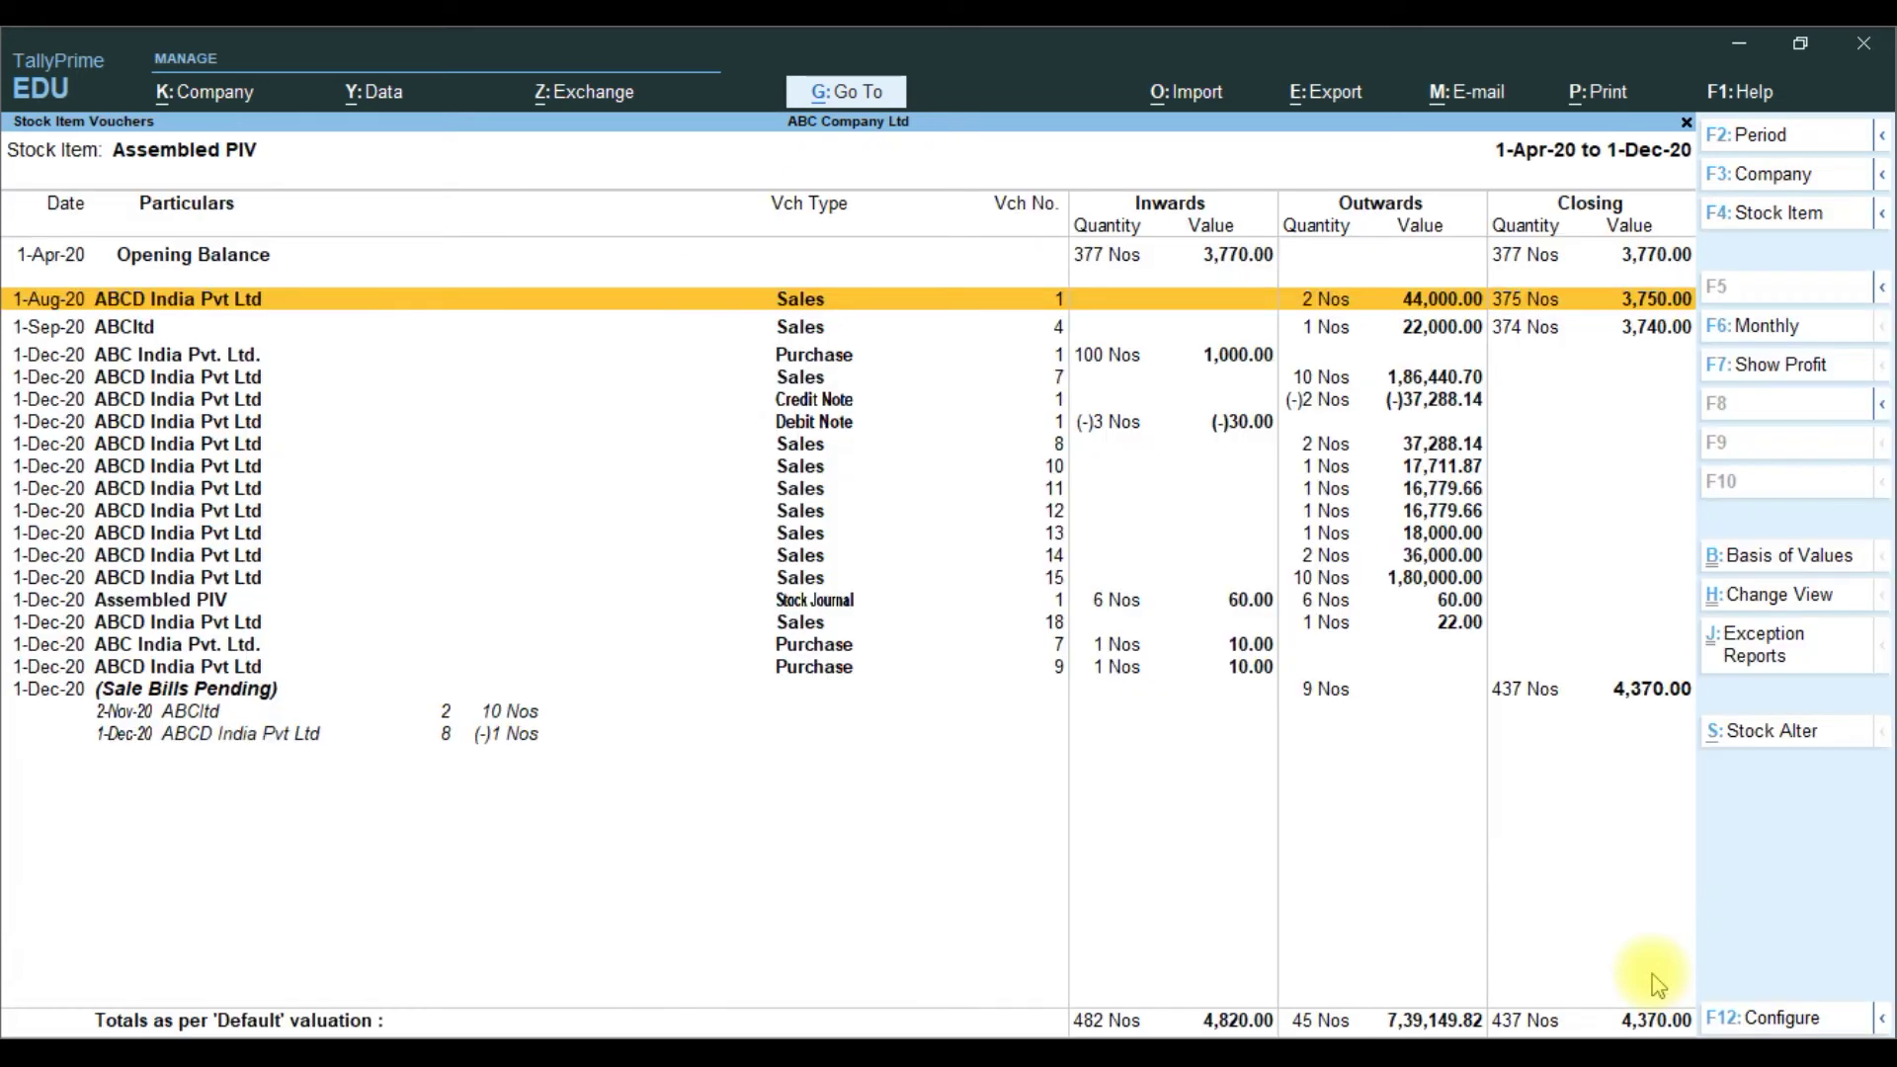
key("Return")
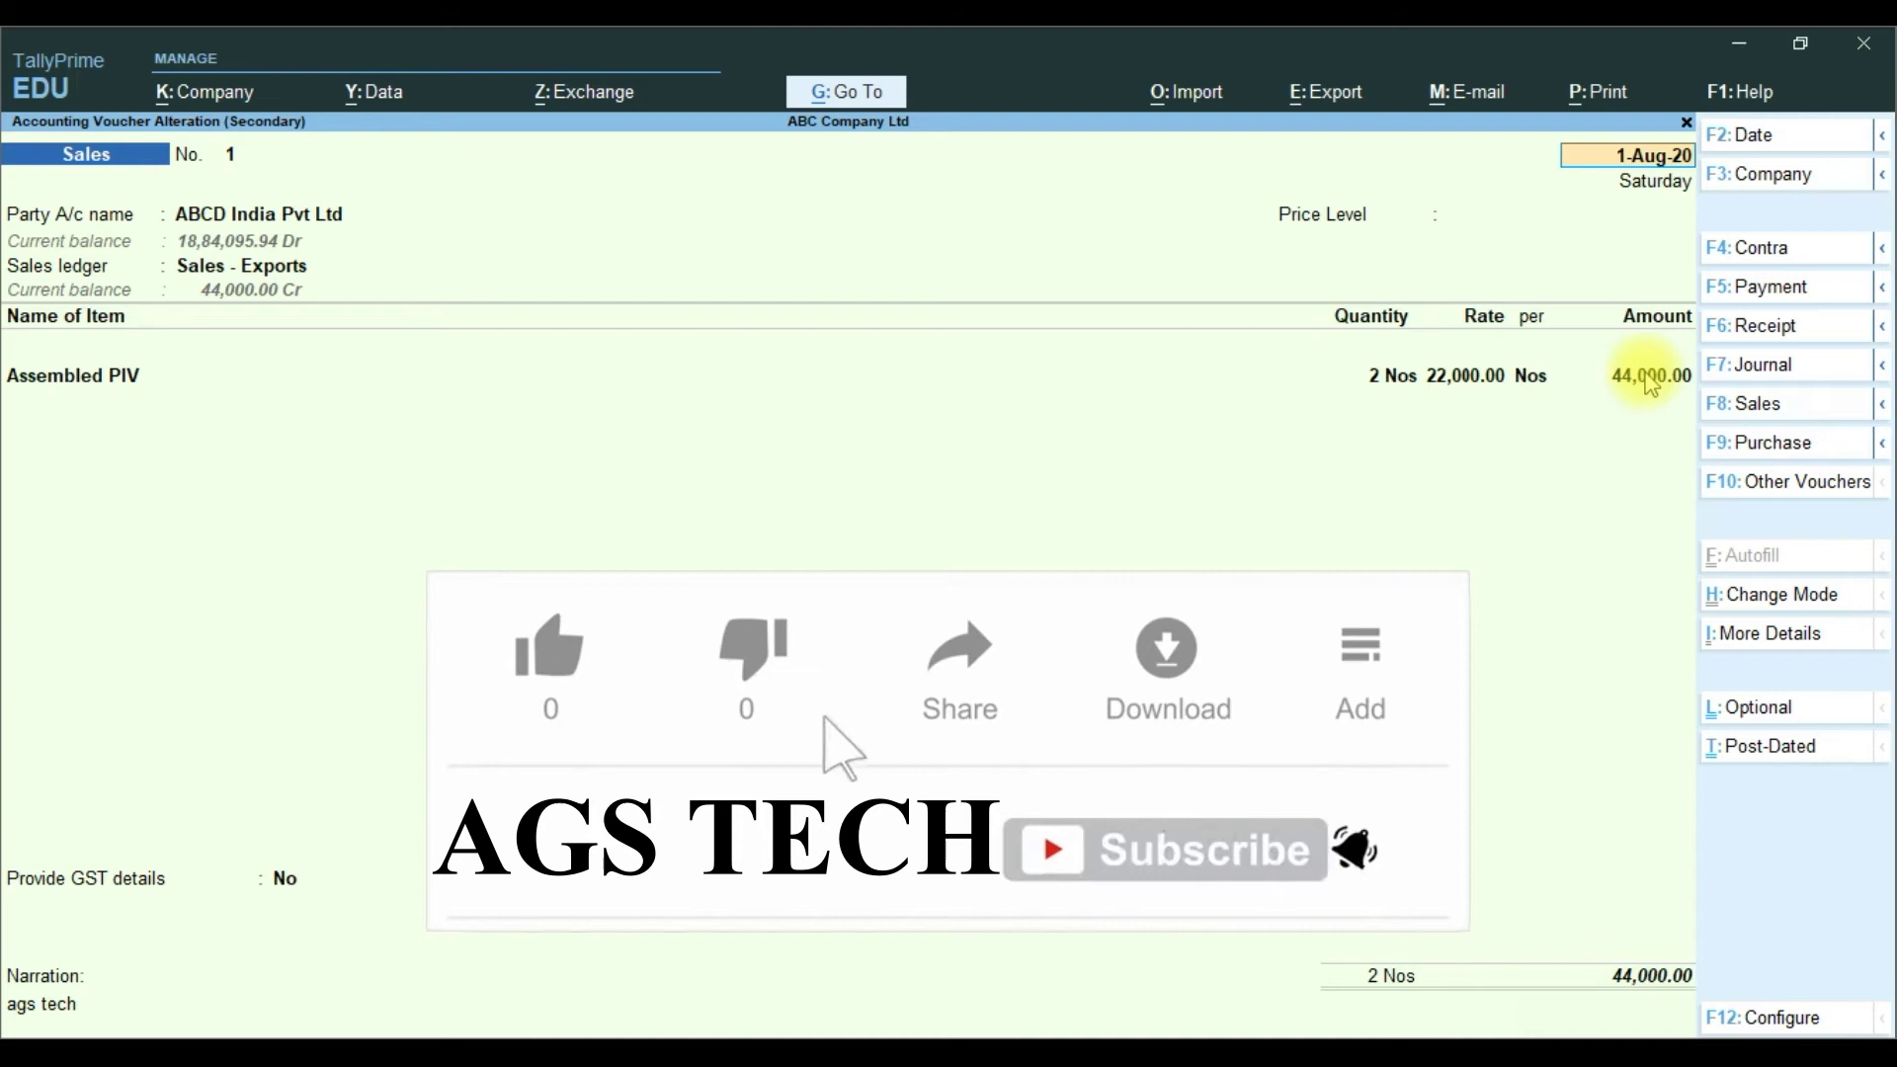
key("Escape")
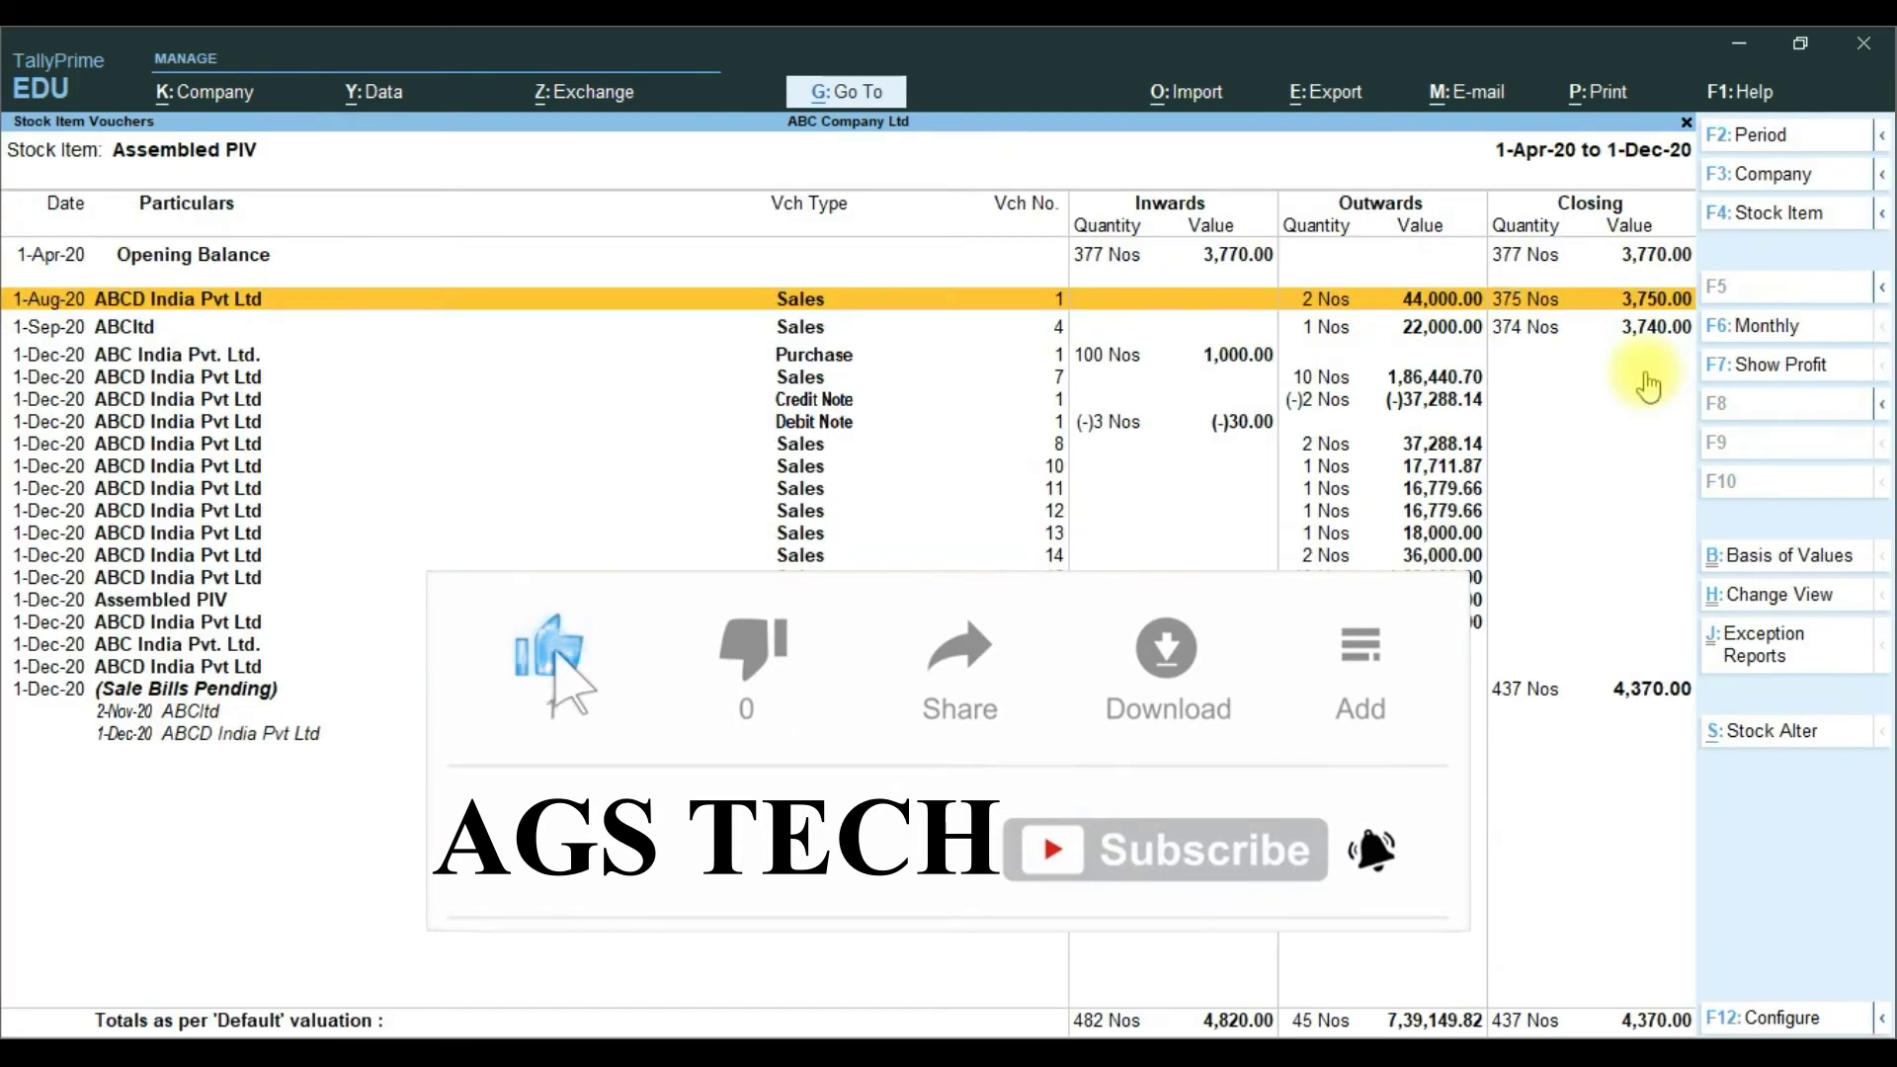
key("Down")
key("Return")
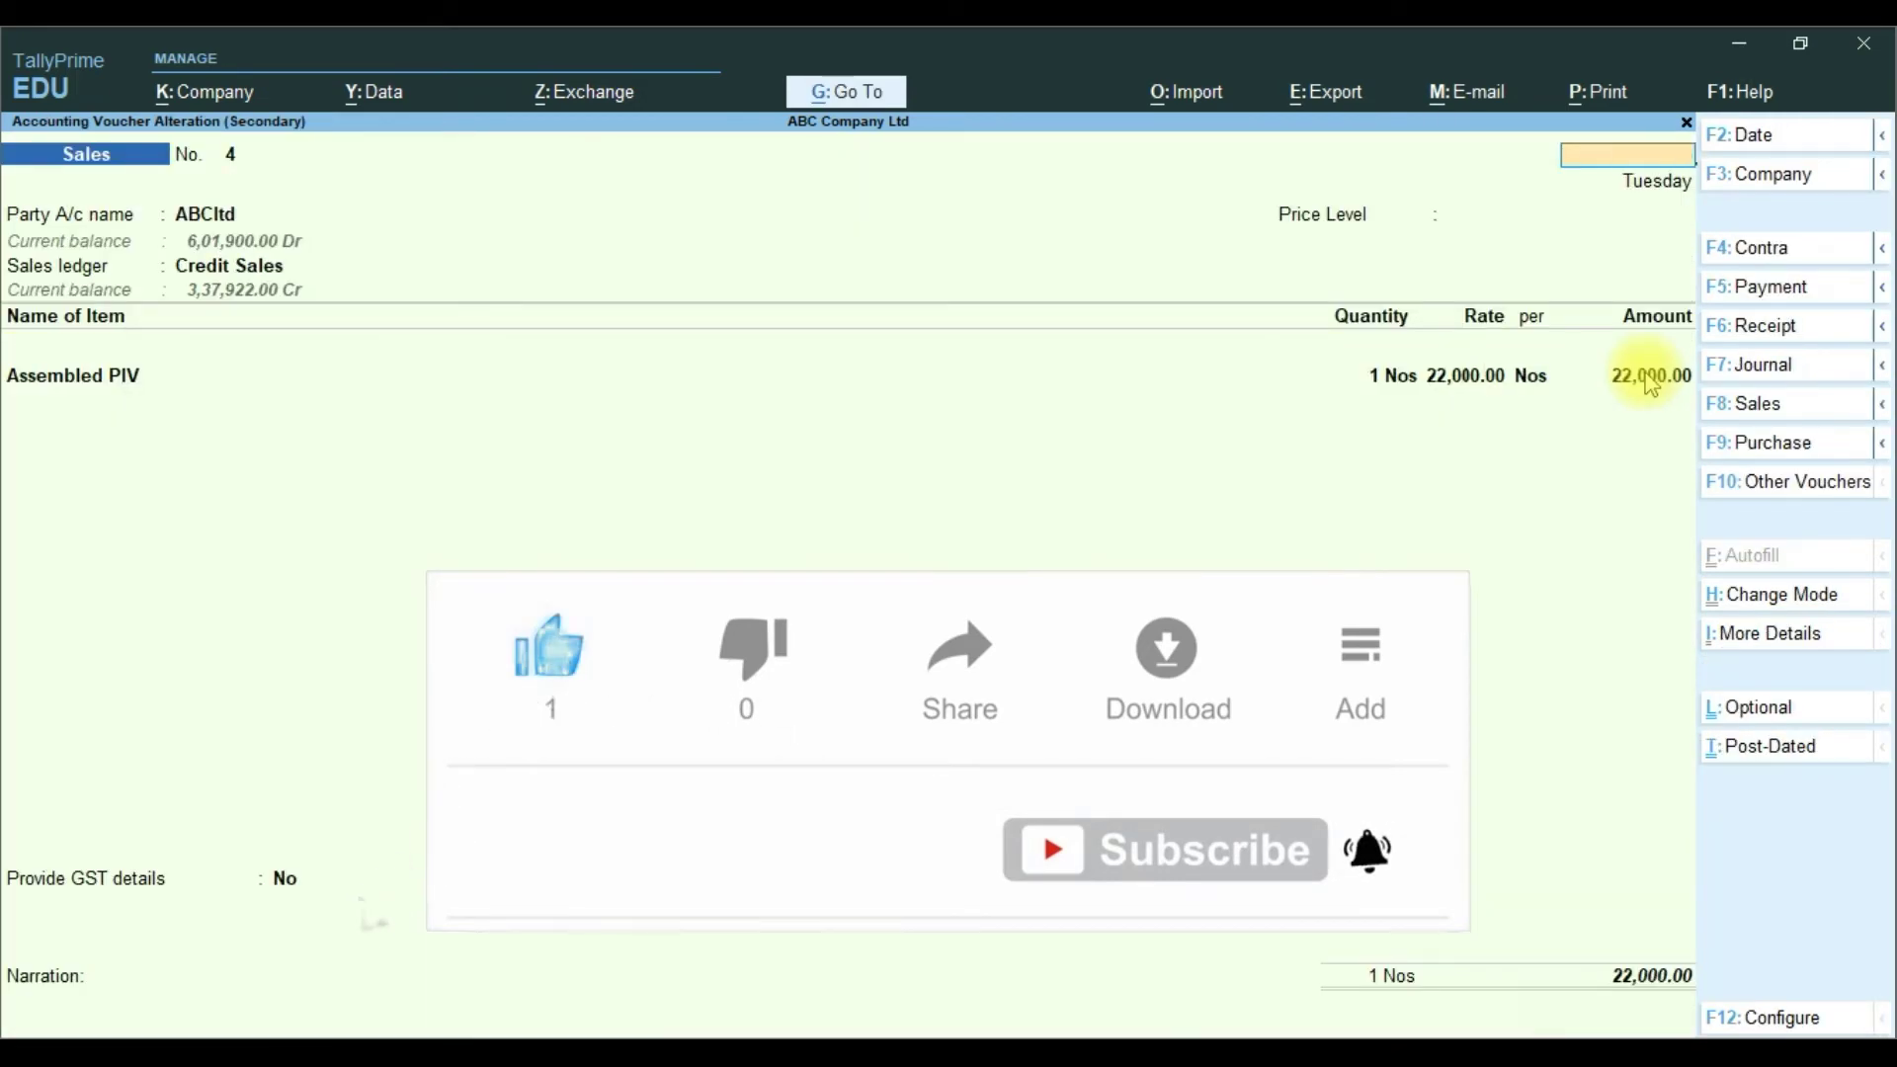
key("Escape")
key("Down")
key("Down")
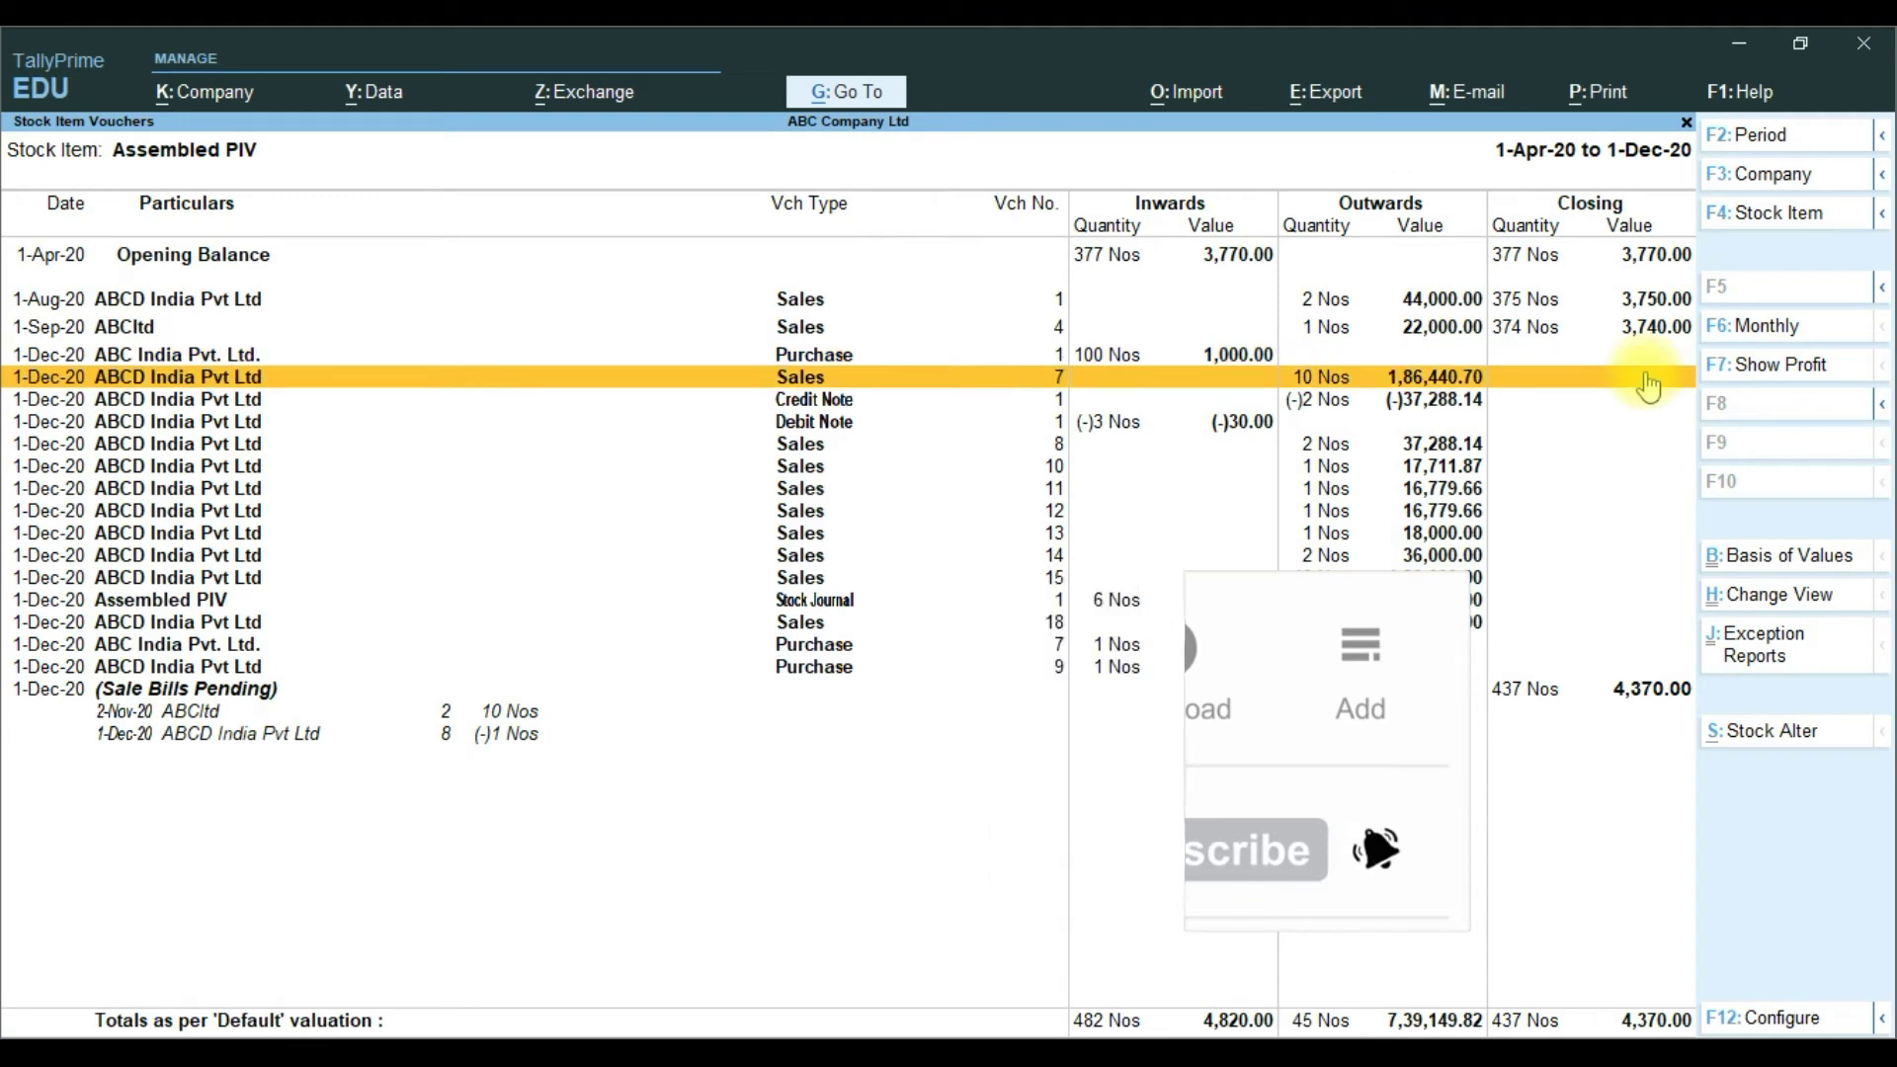
left_click(1648, 385)
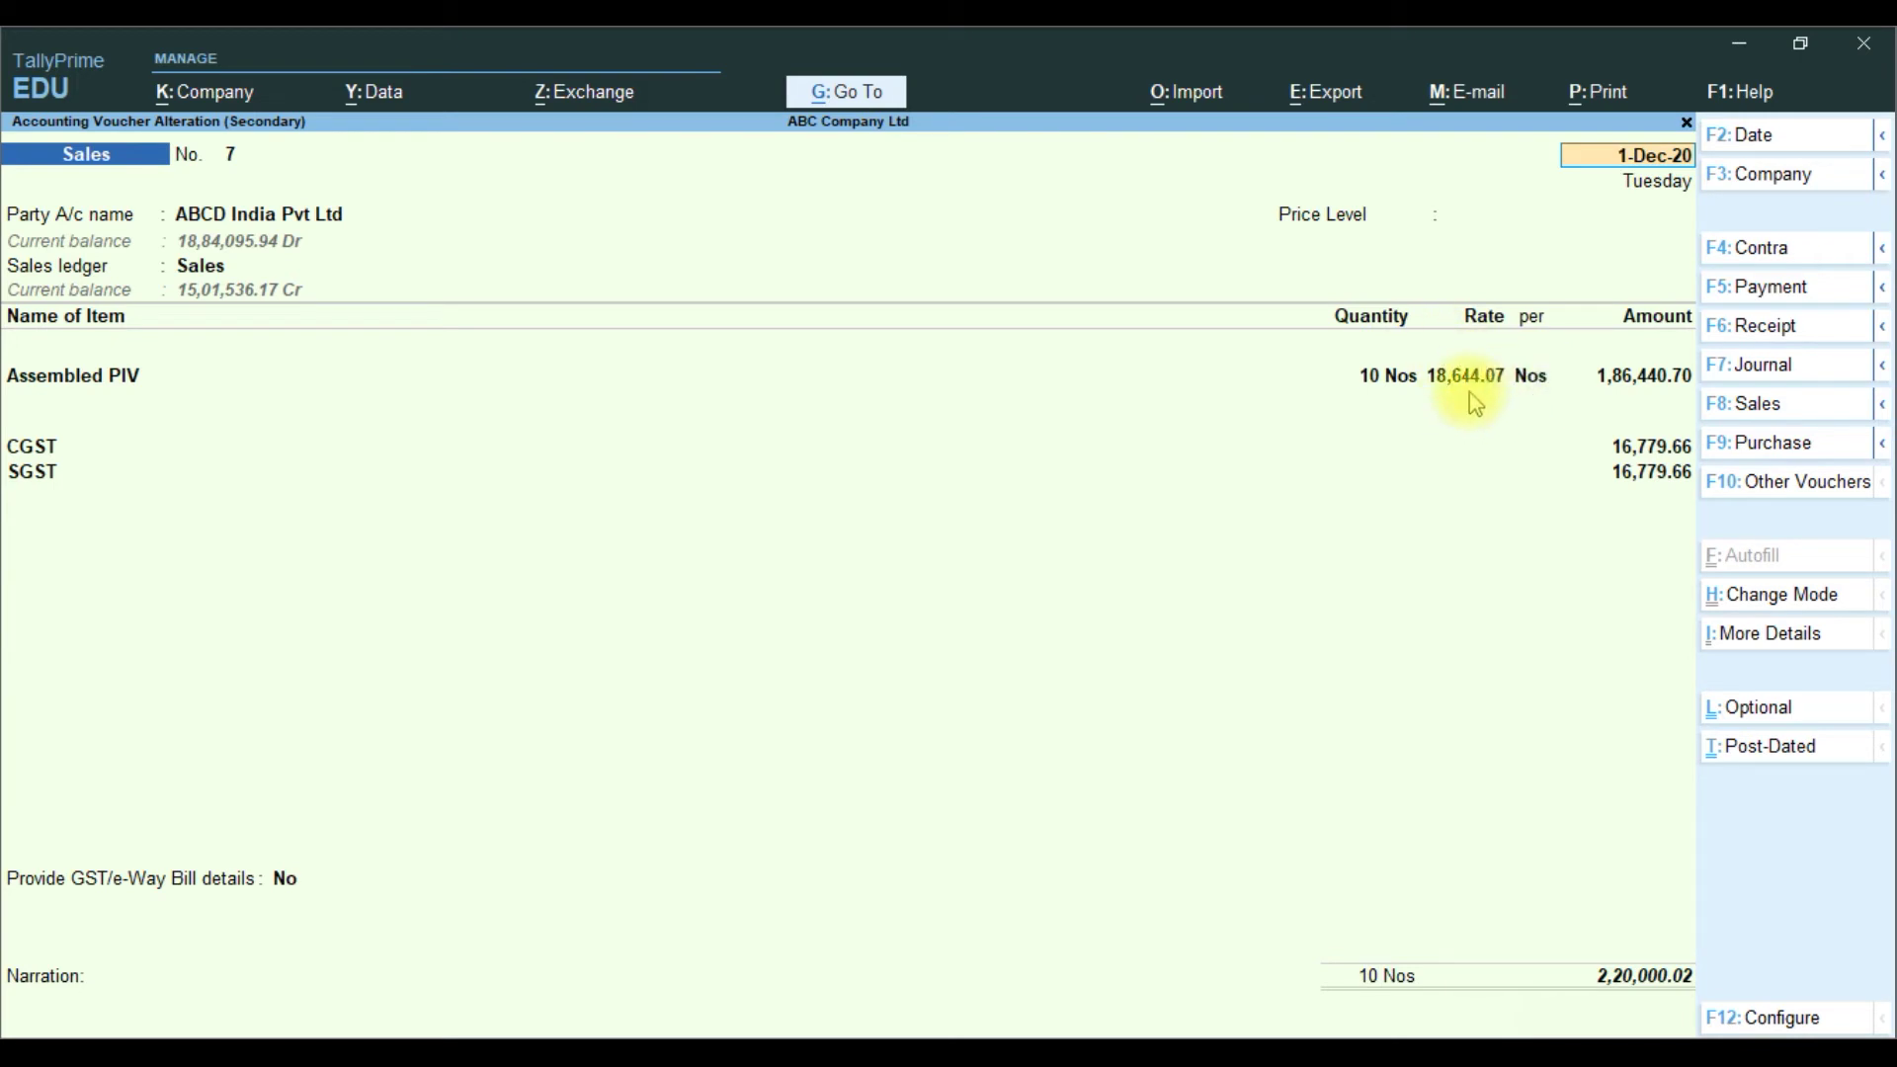
key("Escape")
key("y")
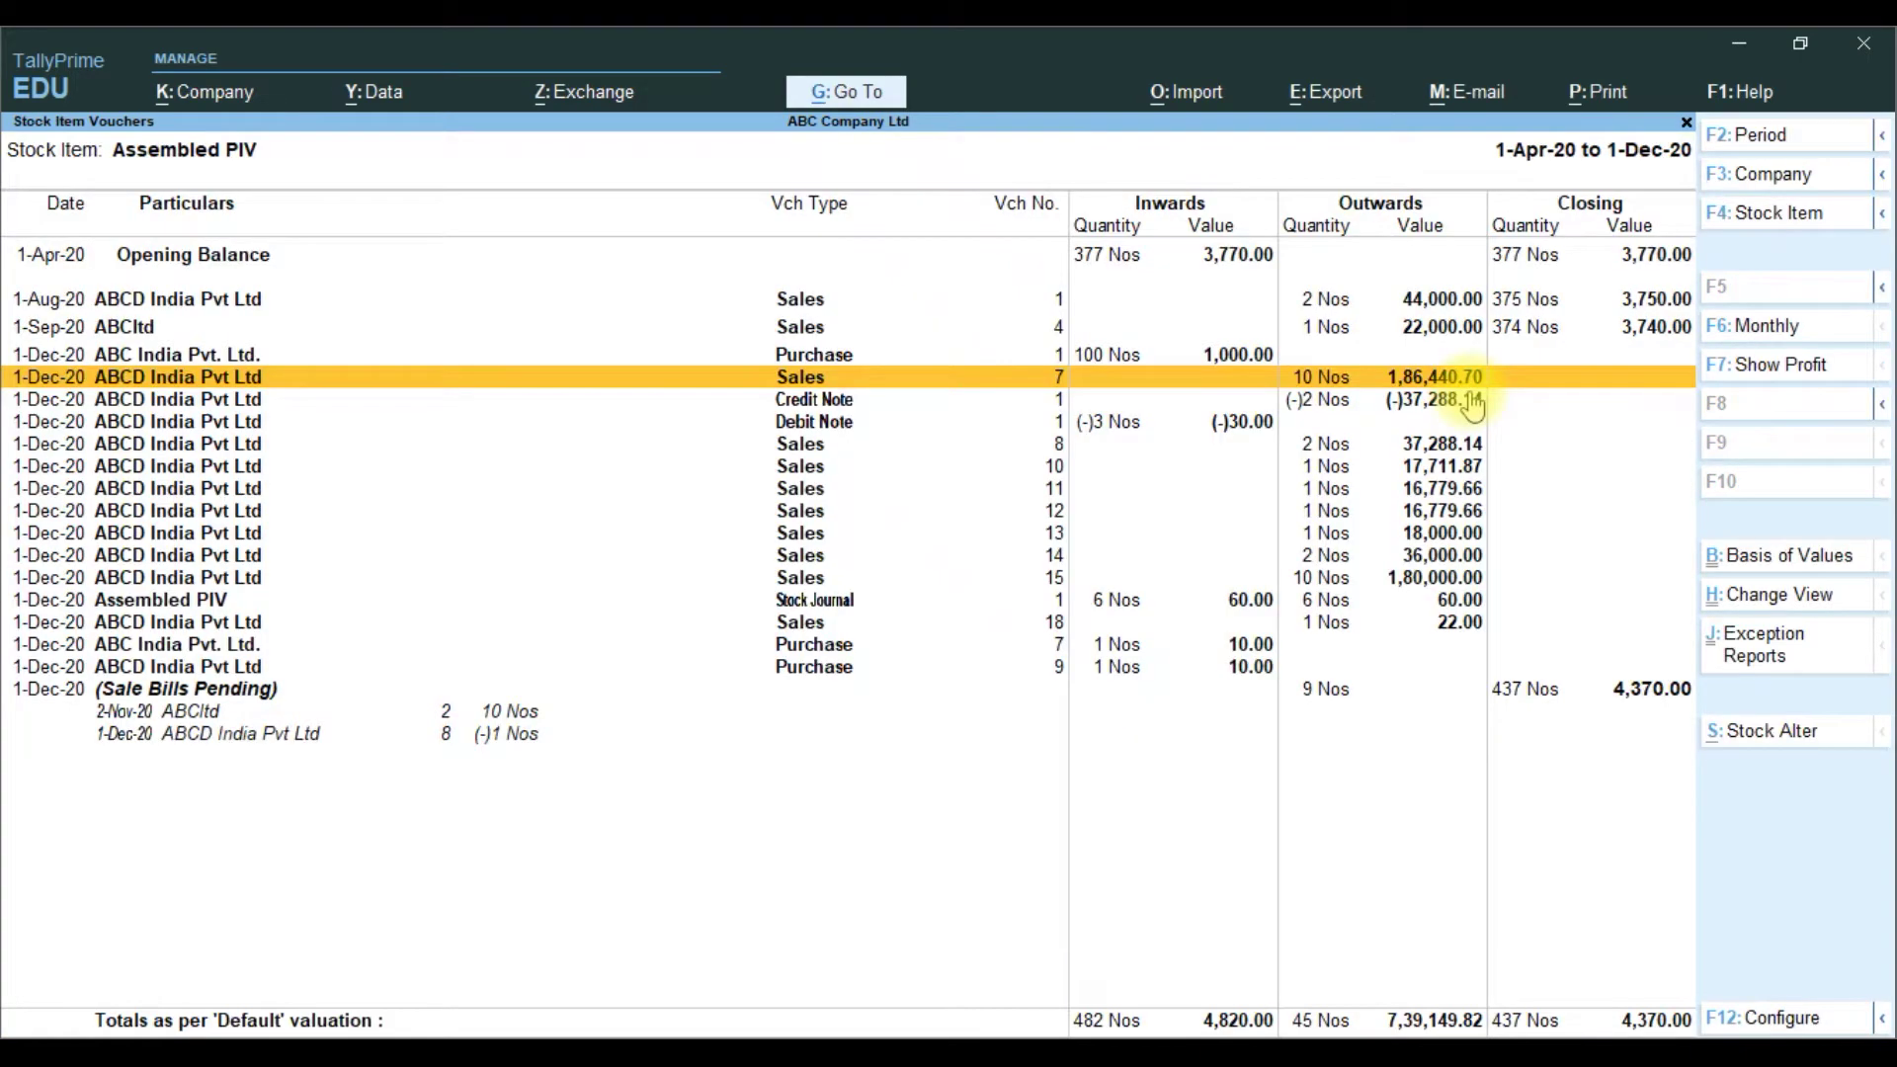
Step: Review Credit Note No. 1, Sales voucher No. 8 and Sales voucher No. 10
key("Down")
key("Return")
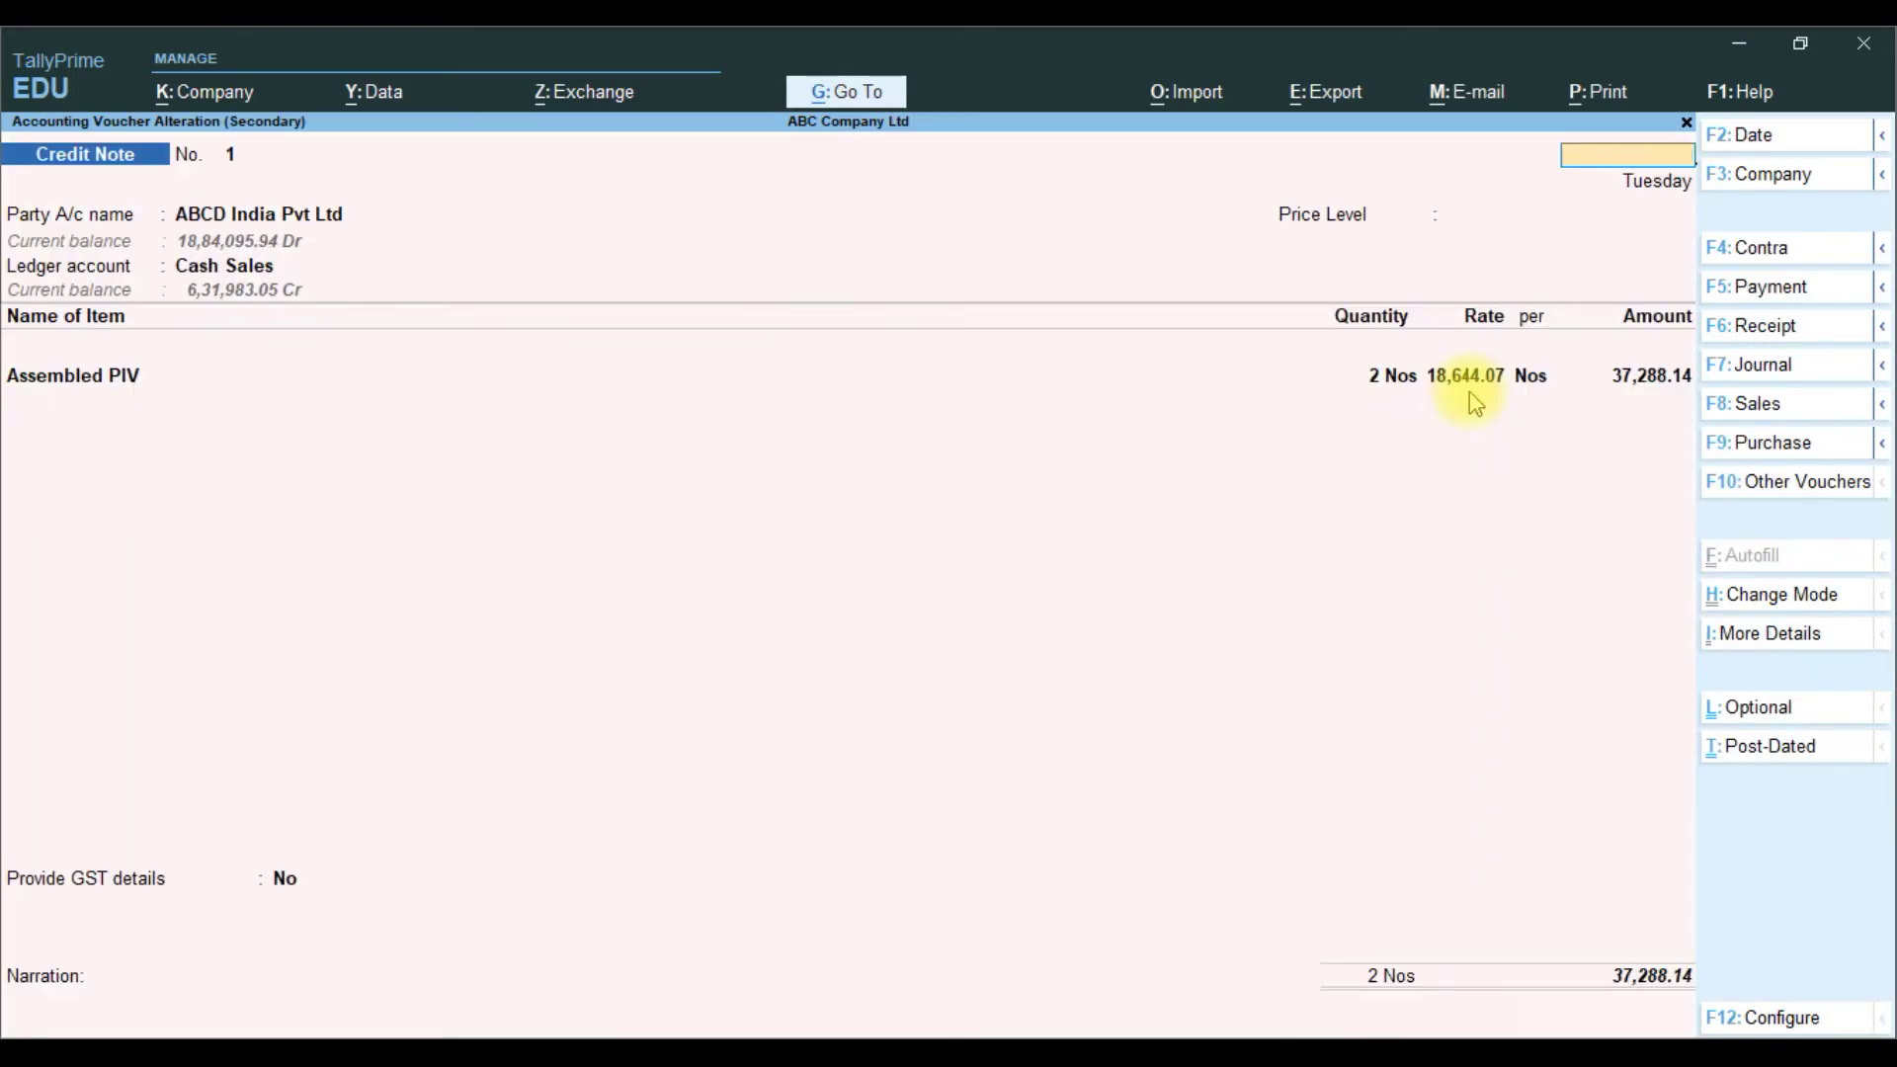
key("Escape")
key("Down")
key("Down")
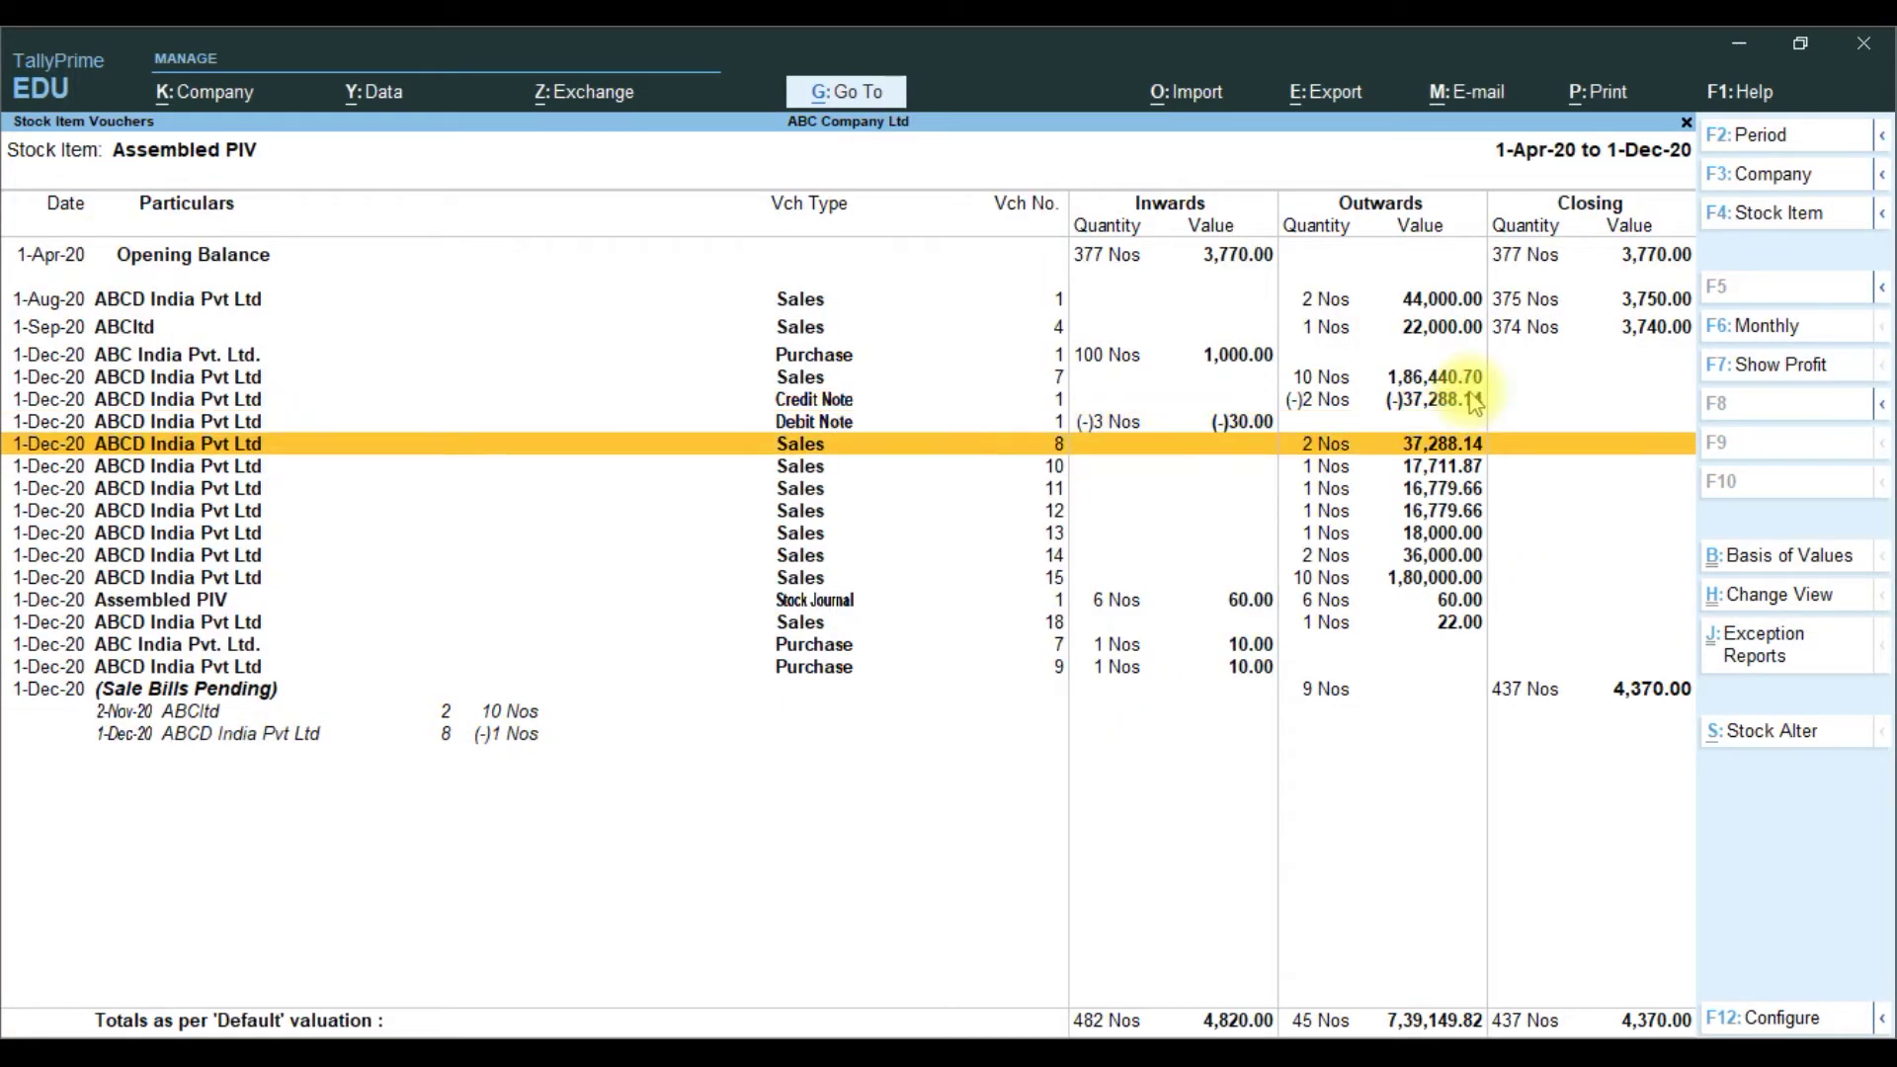
key("Return")
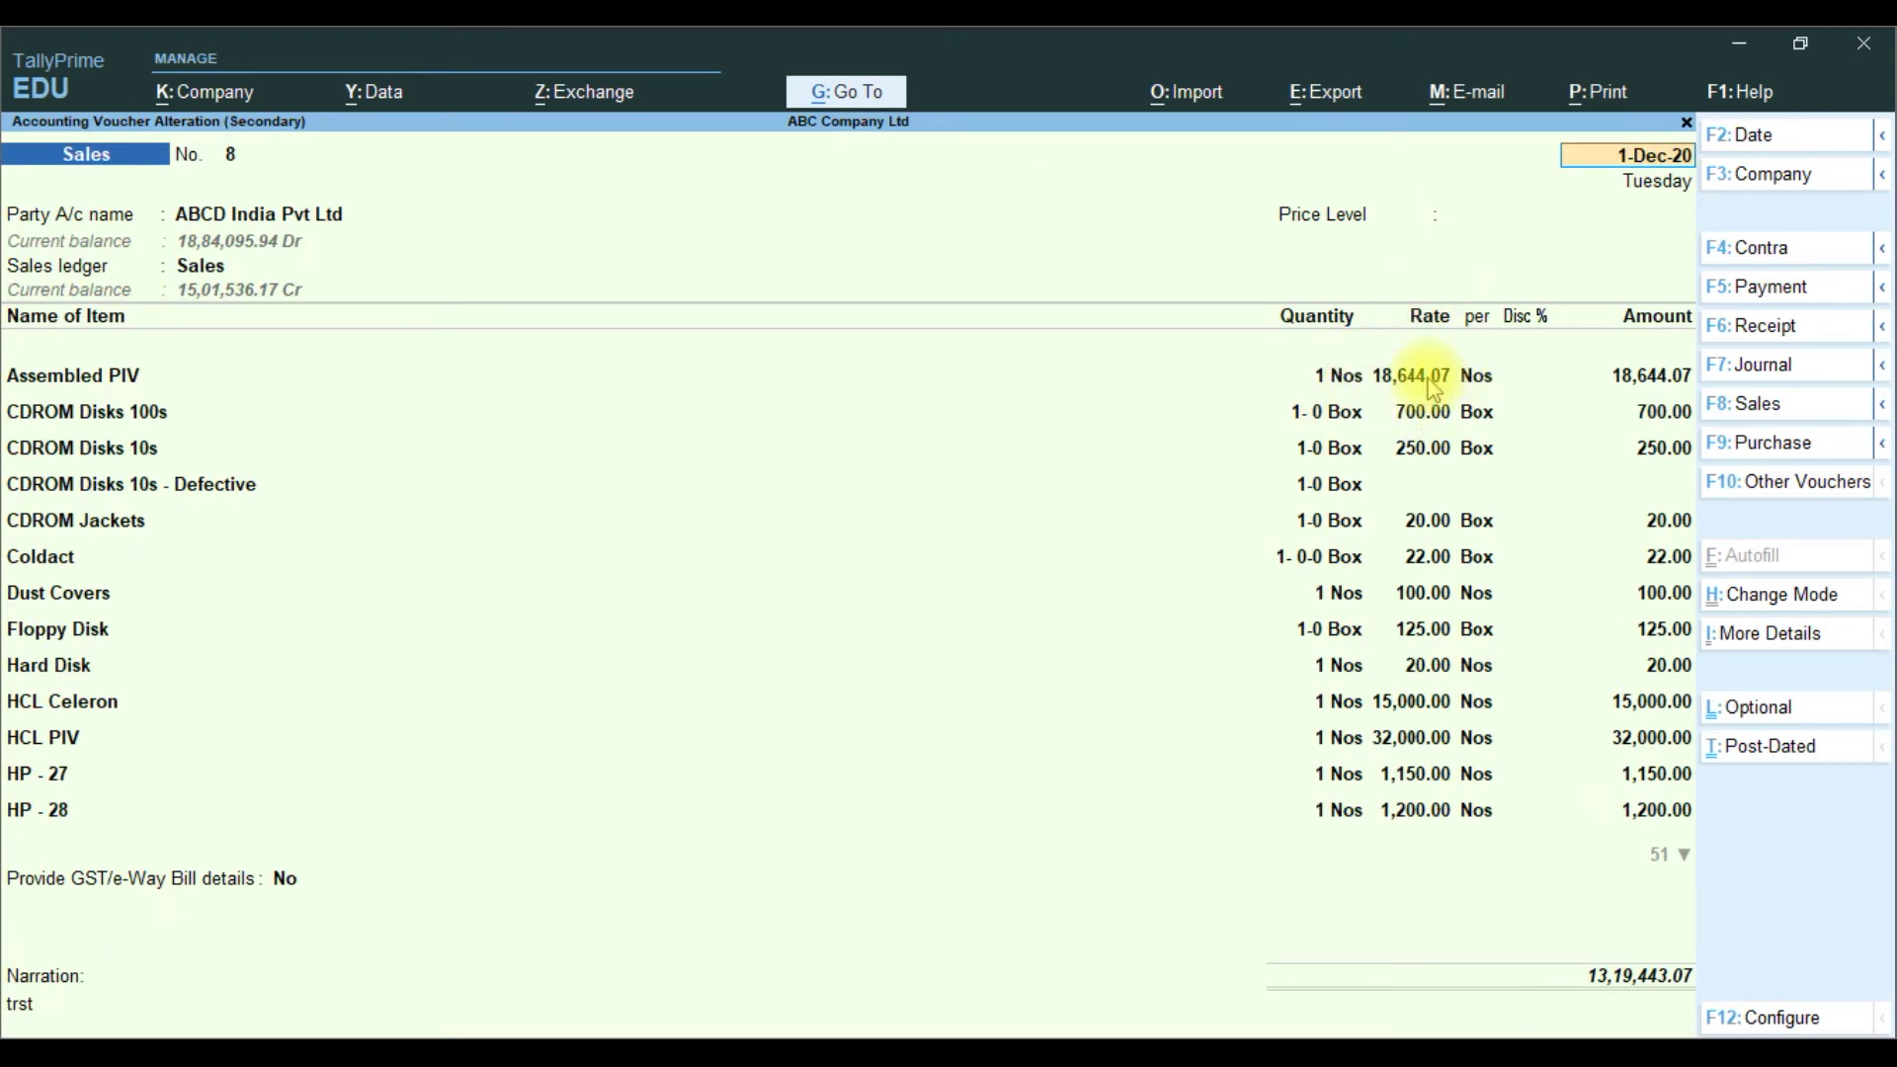
key("Escape")
key("y")
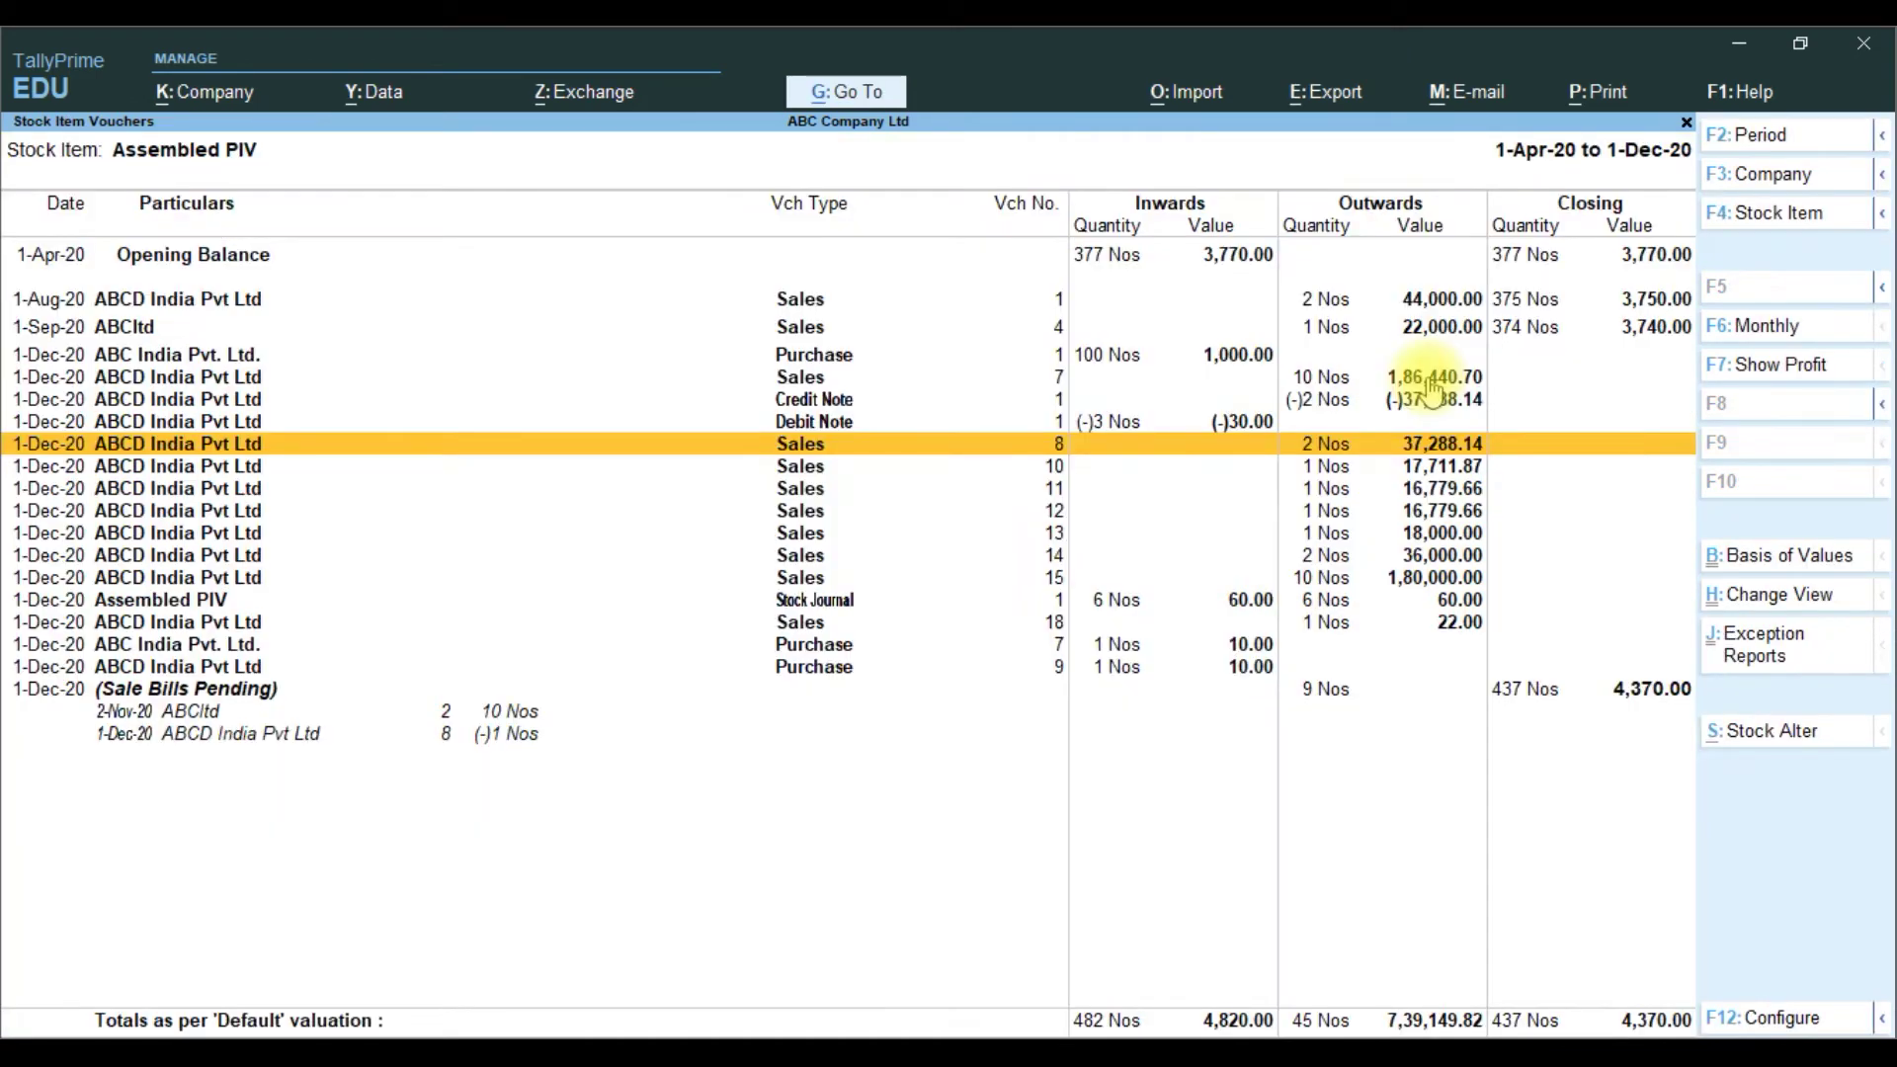
key("Down")
key("Return")
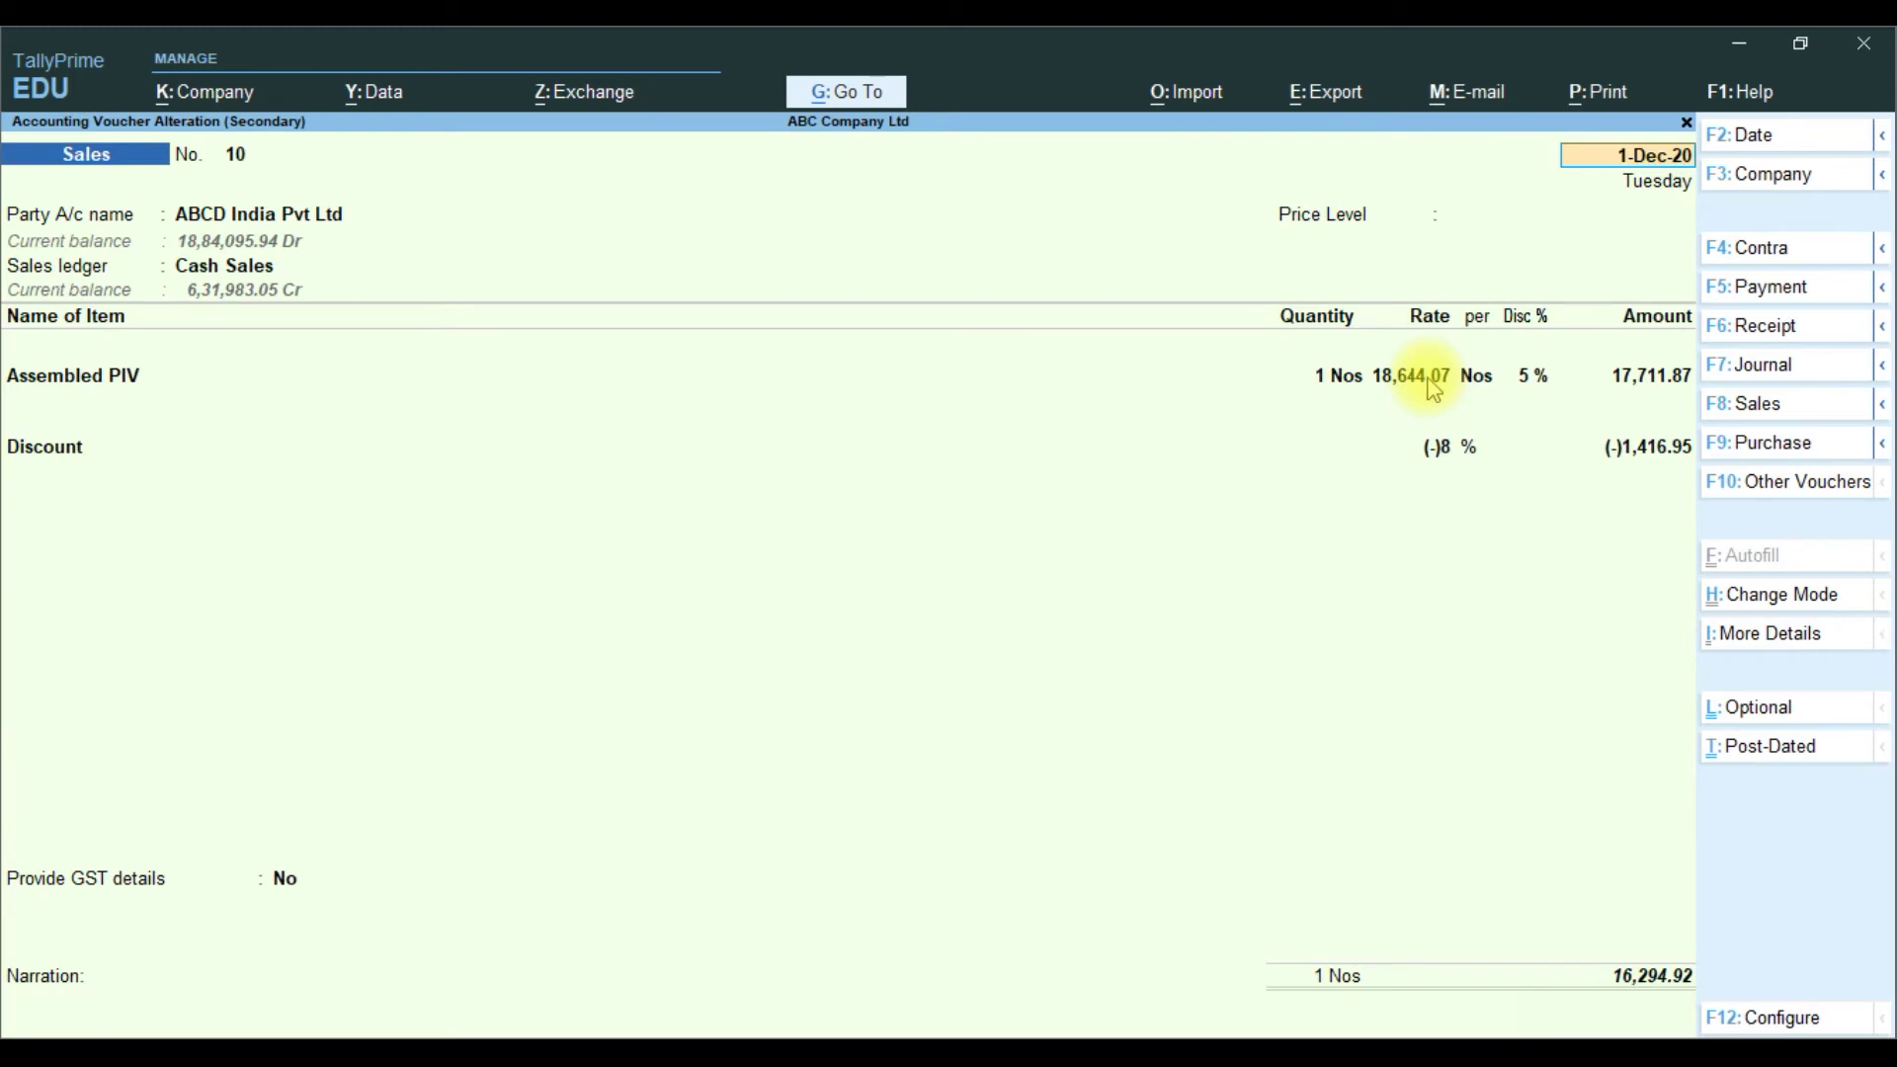
key("Escape")
key("Return")
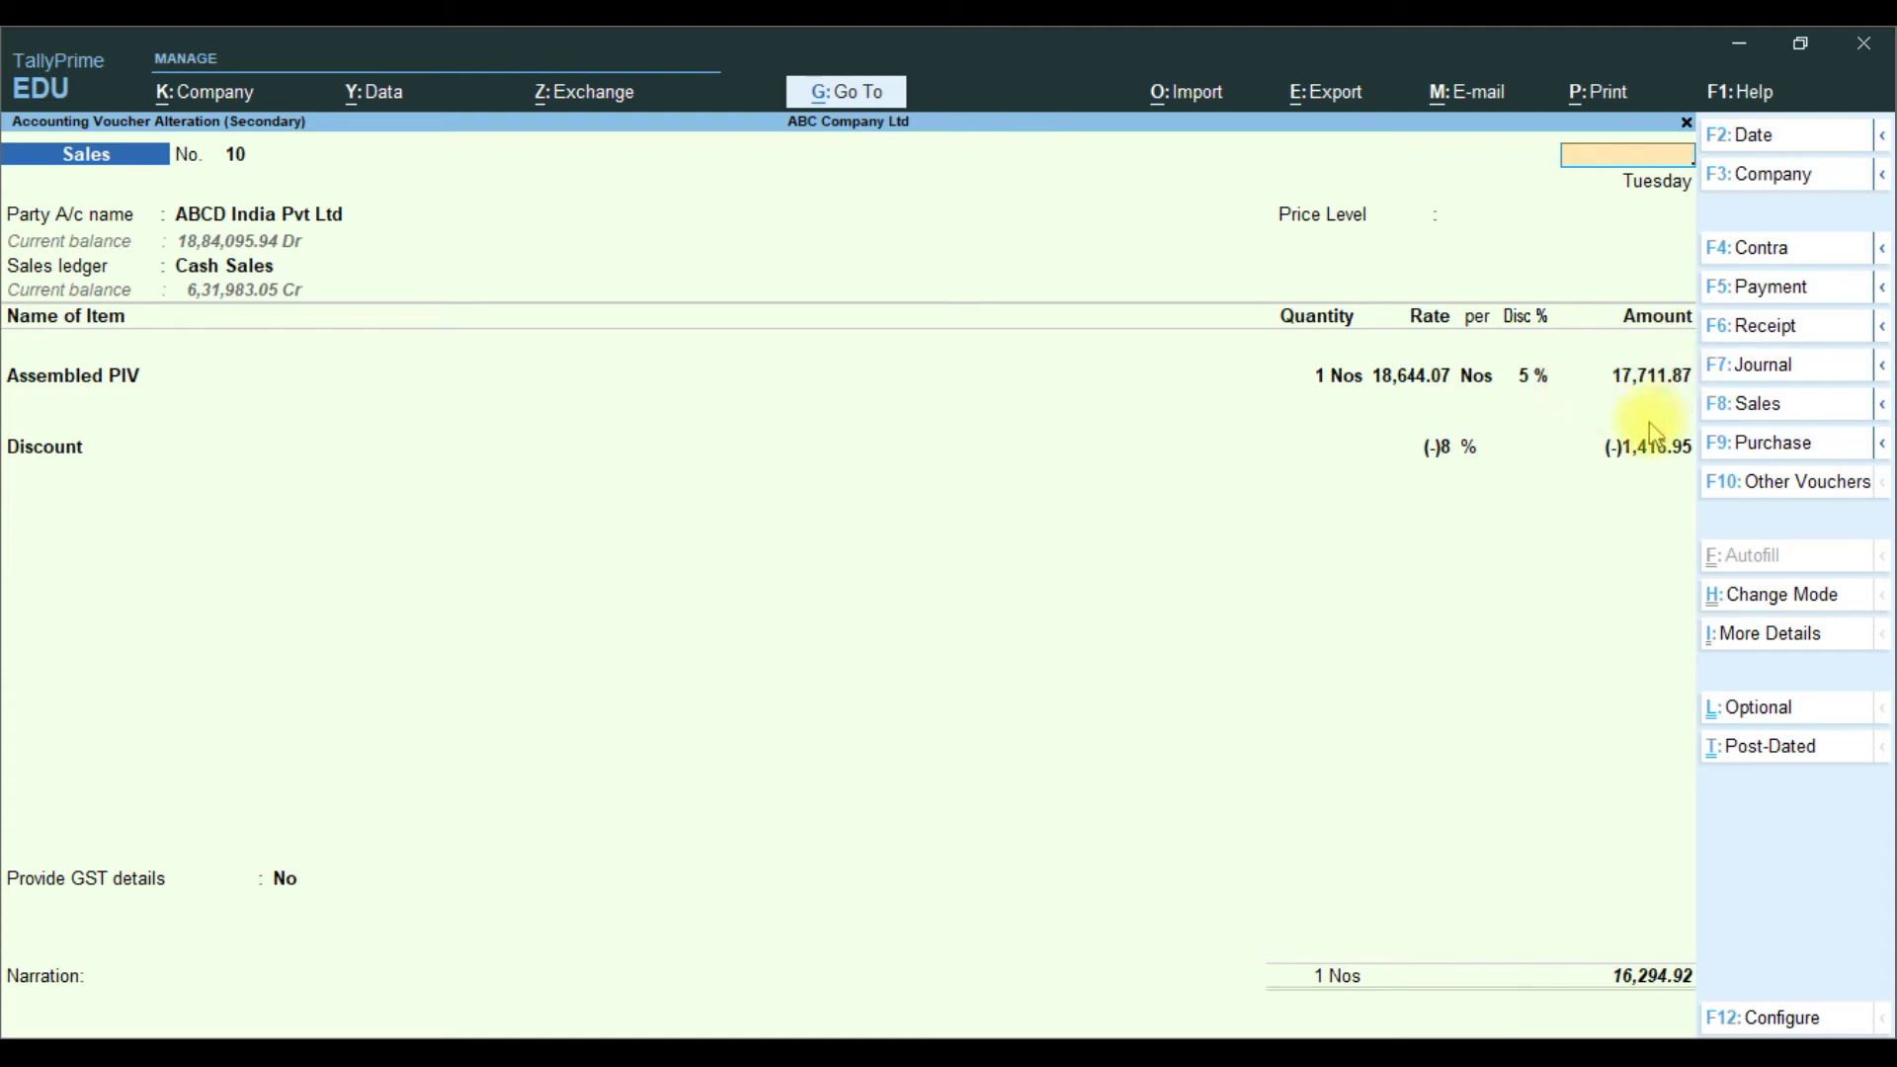
key("Escape")
Step: Review Sales vouchers No. 11, 12 and 13, then return to the Selling Rate Analysis
key("Down")
key("Return")
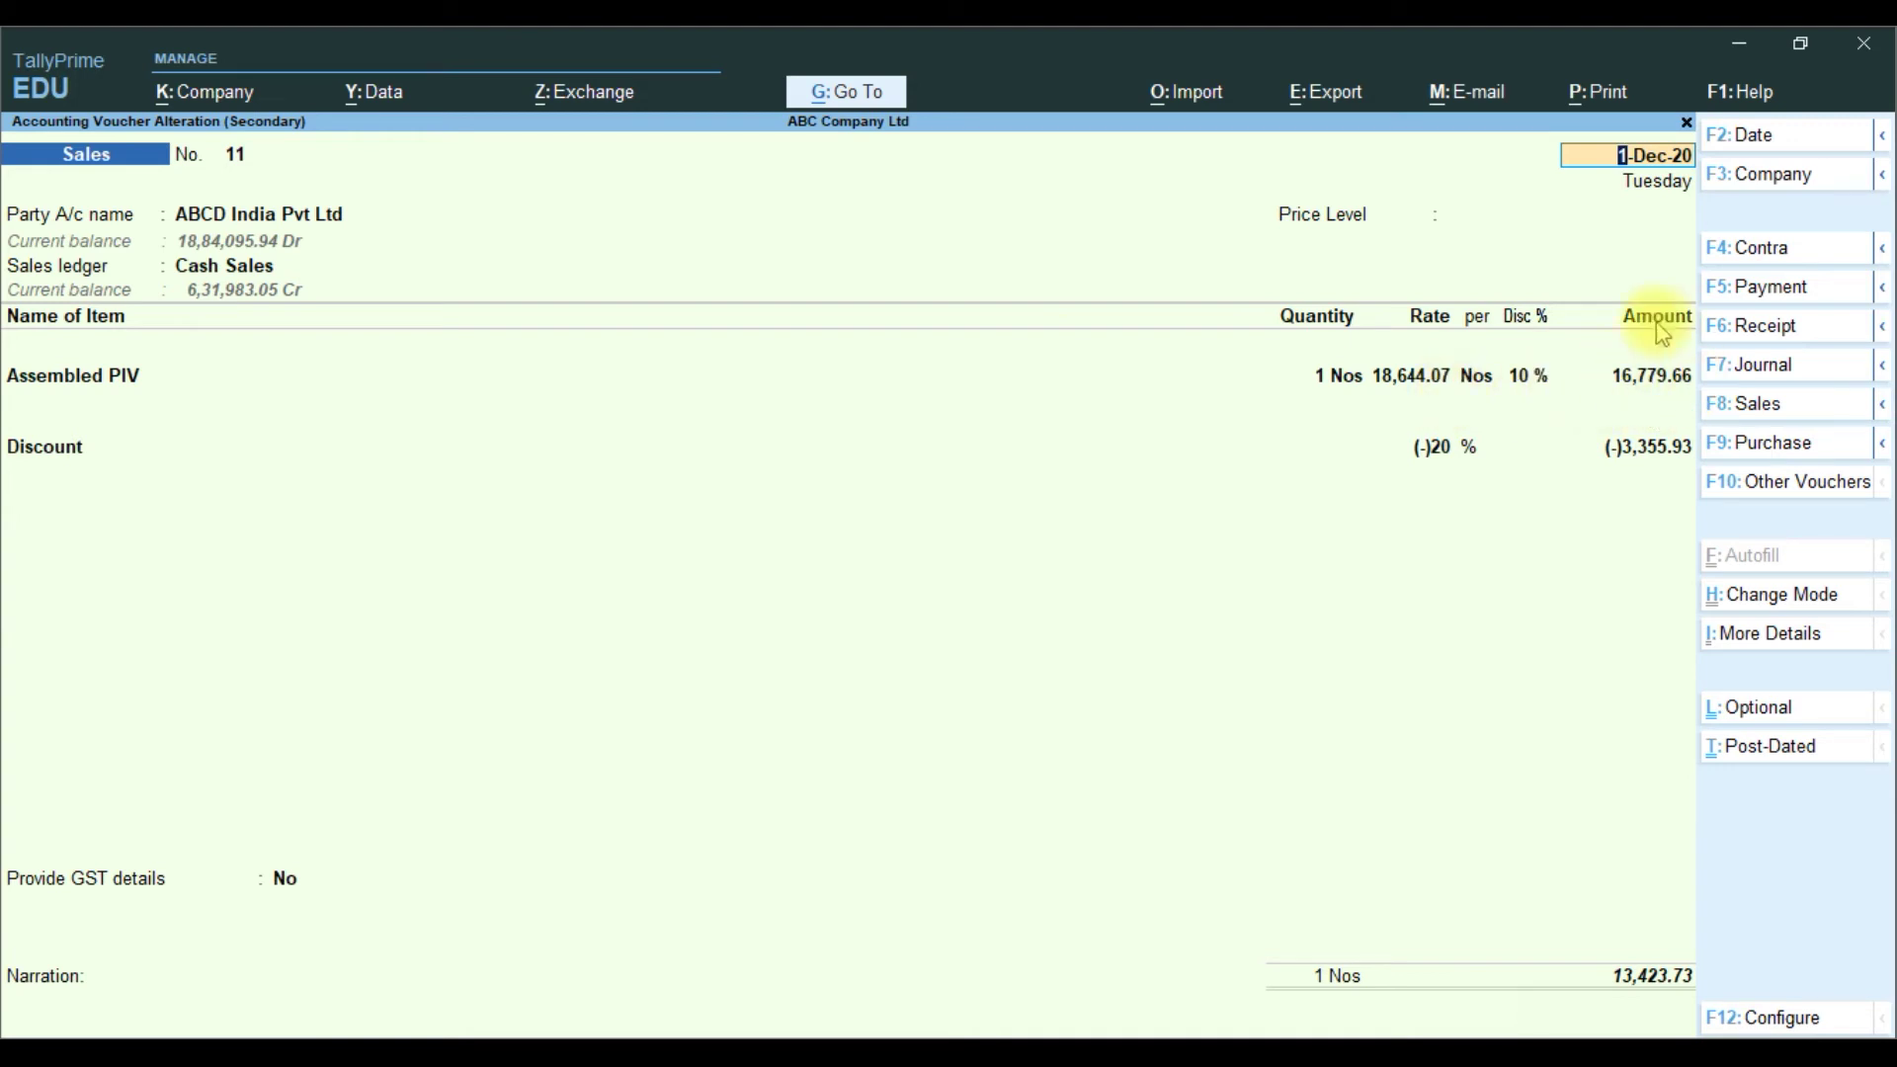
key("Escape")
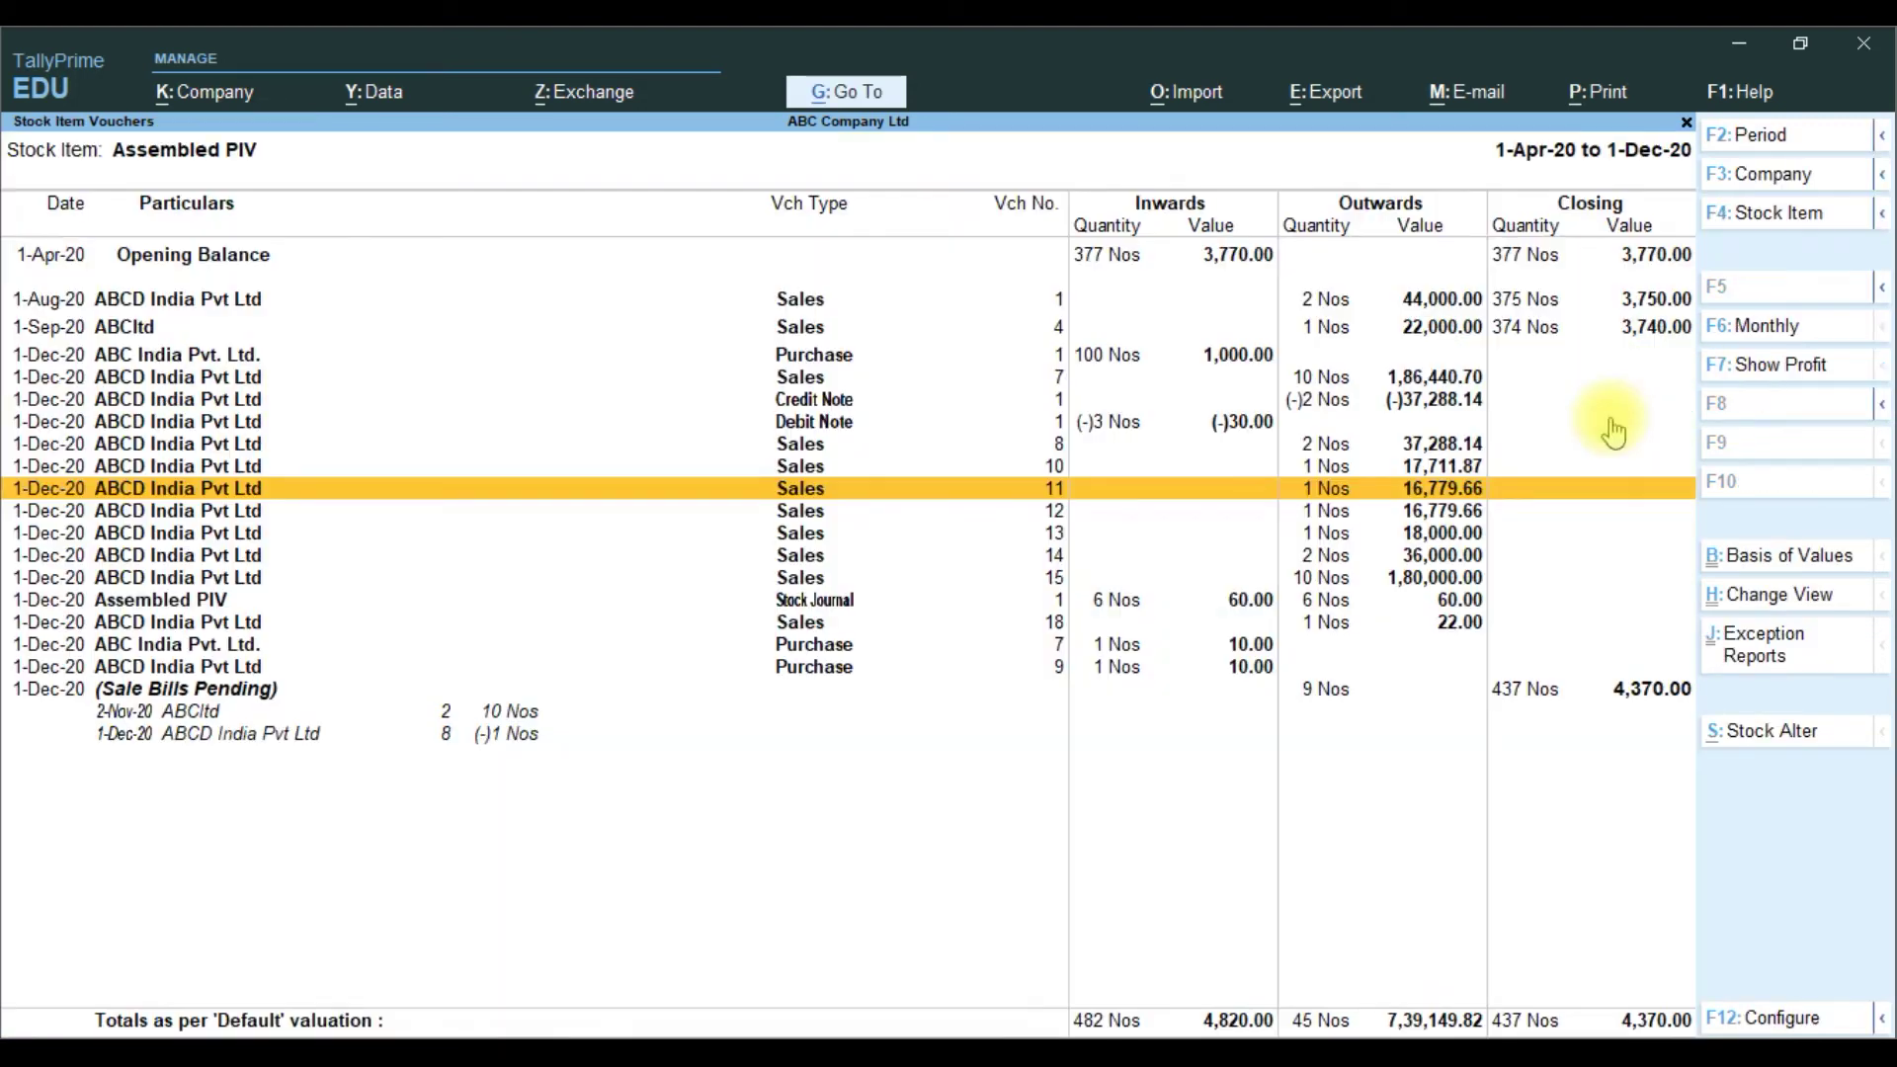
key("Down")
key("Return")
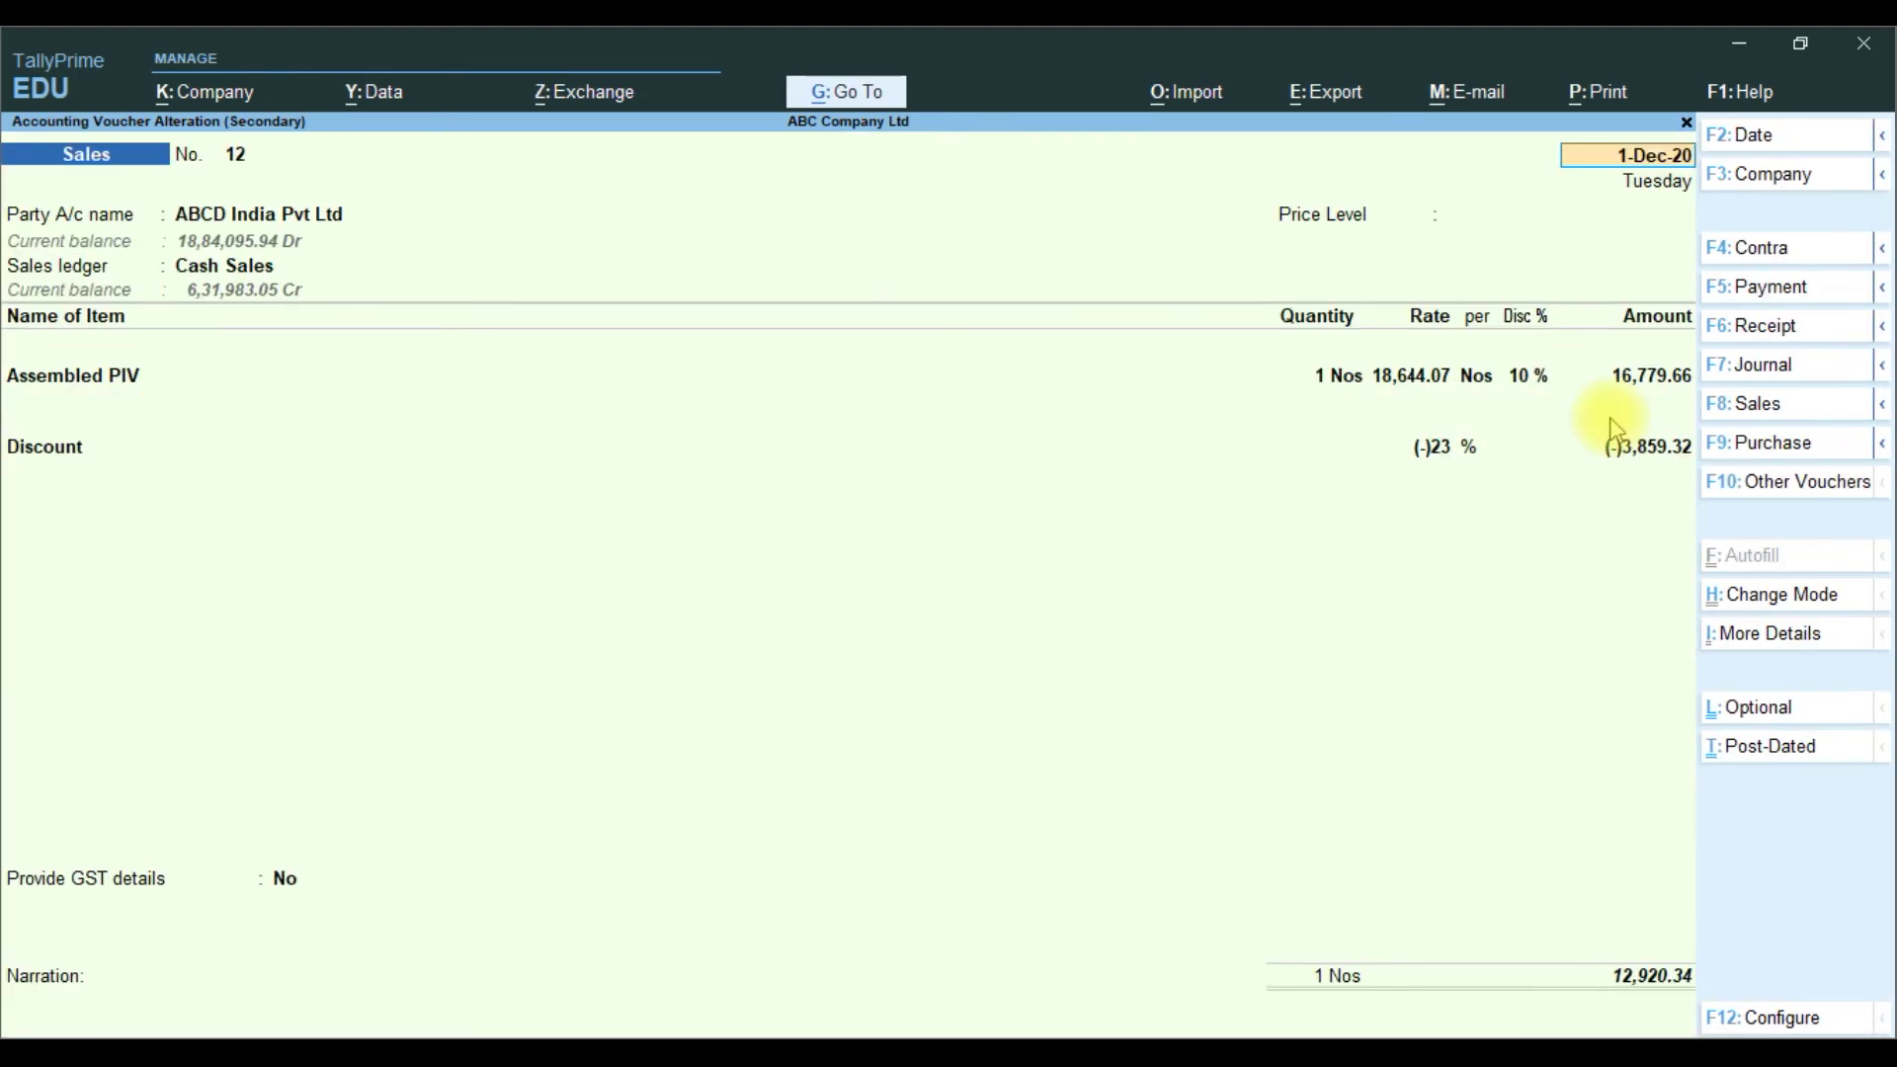
key("Escape")
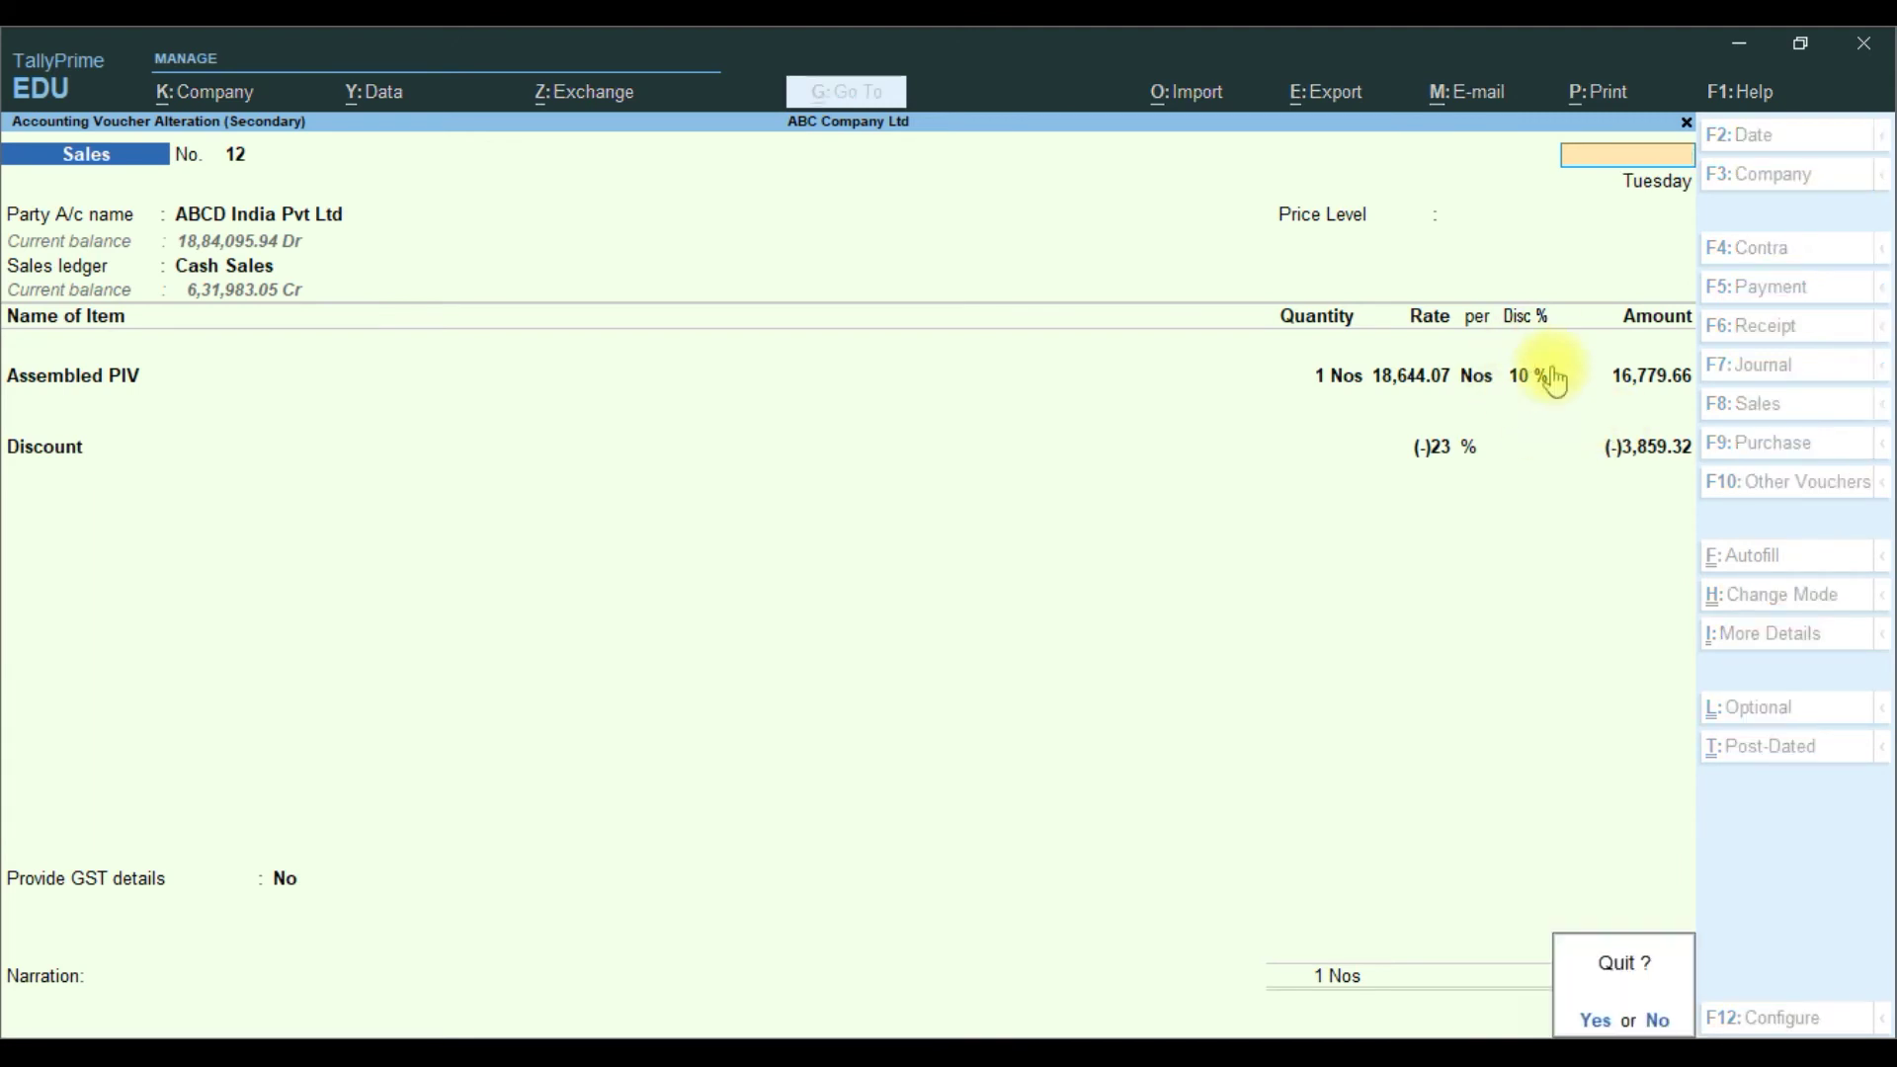
key("Return")
key("Down")
key("Return")
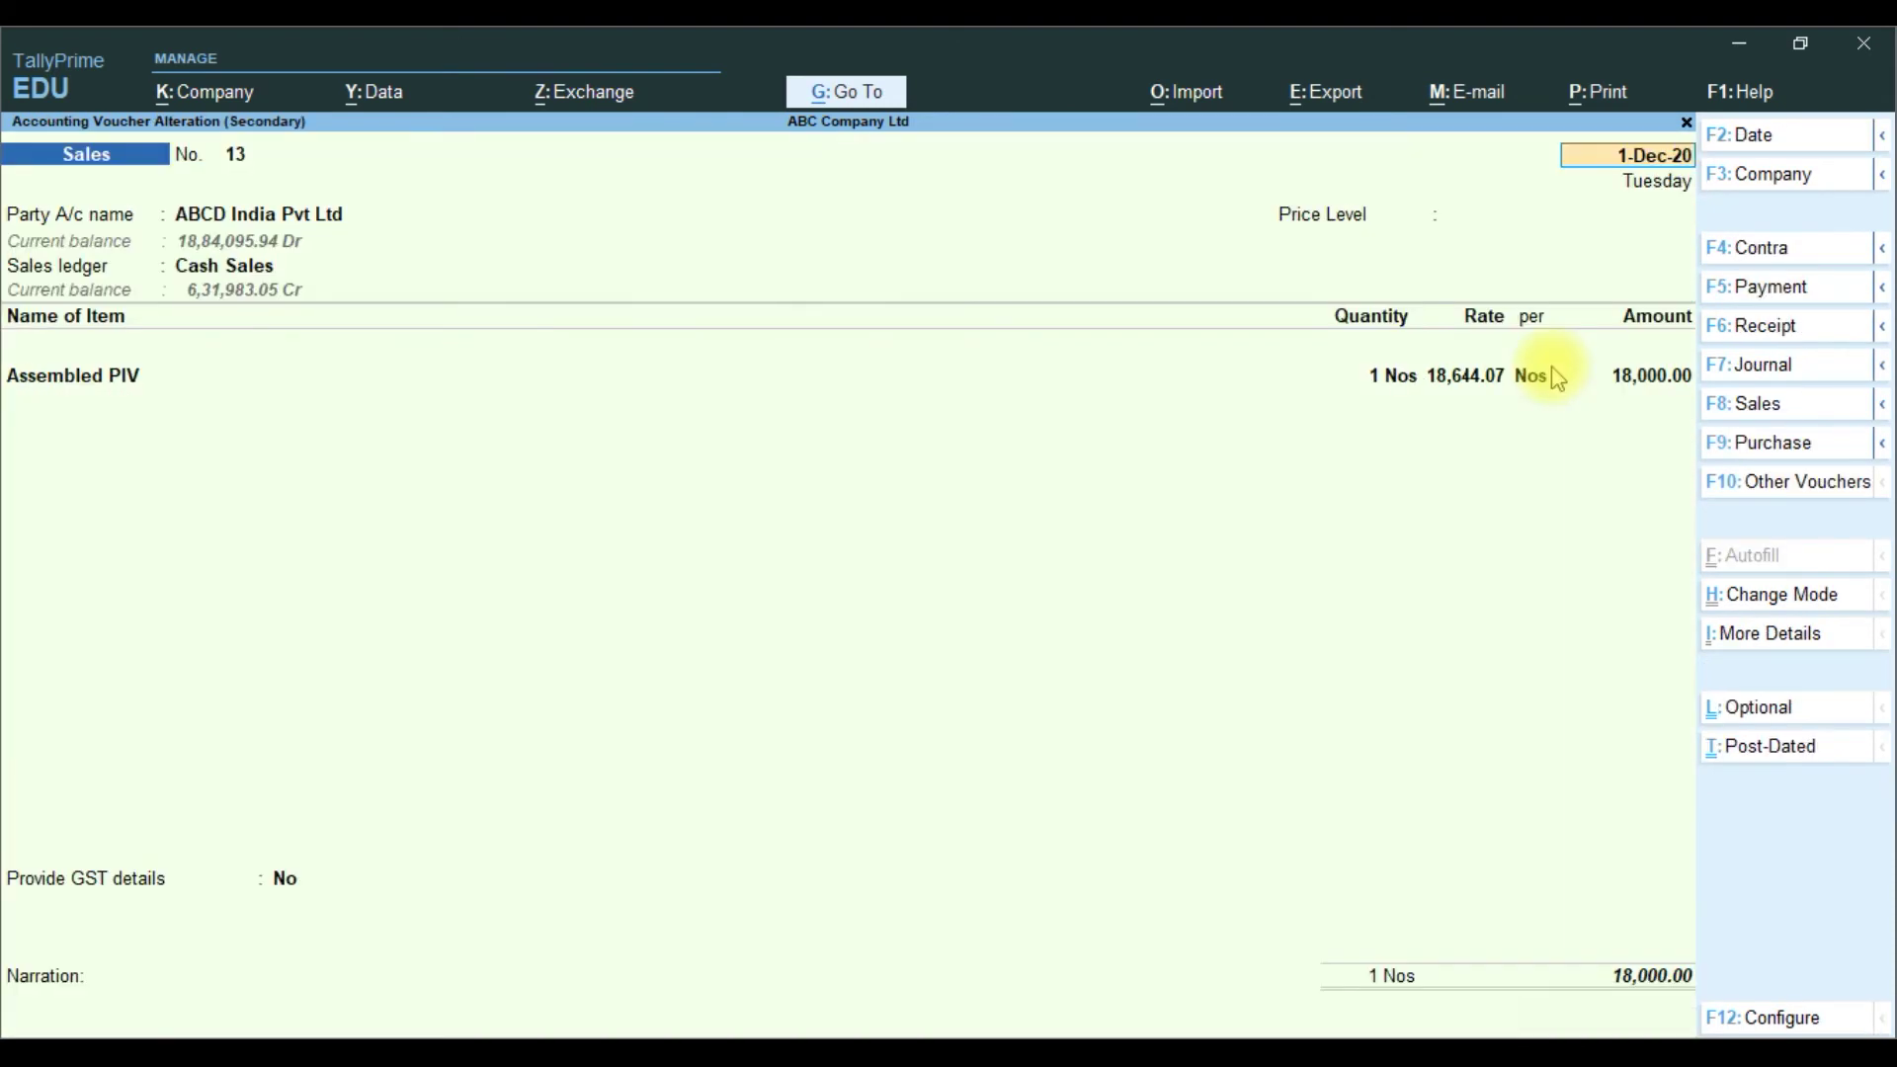
key("Escape")
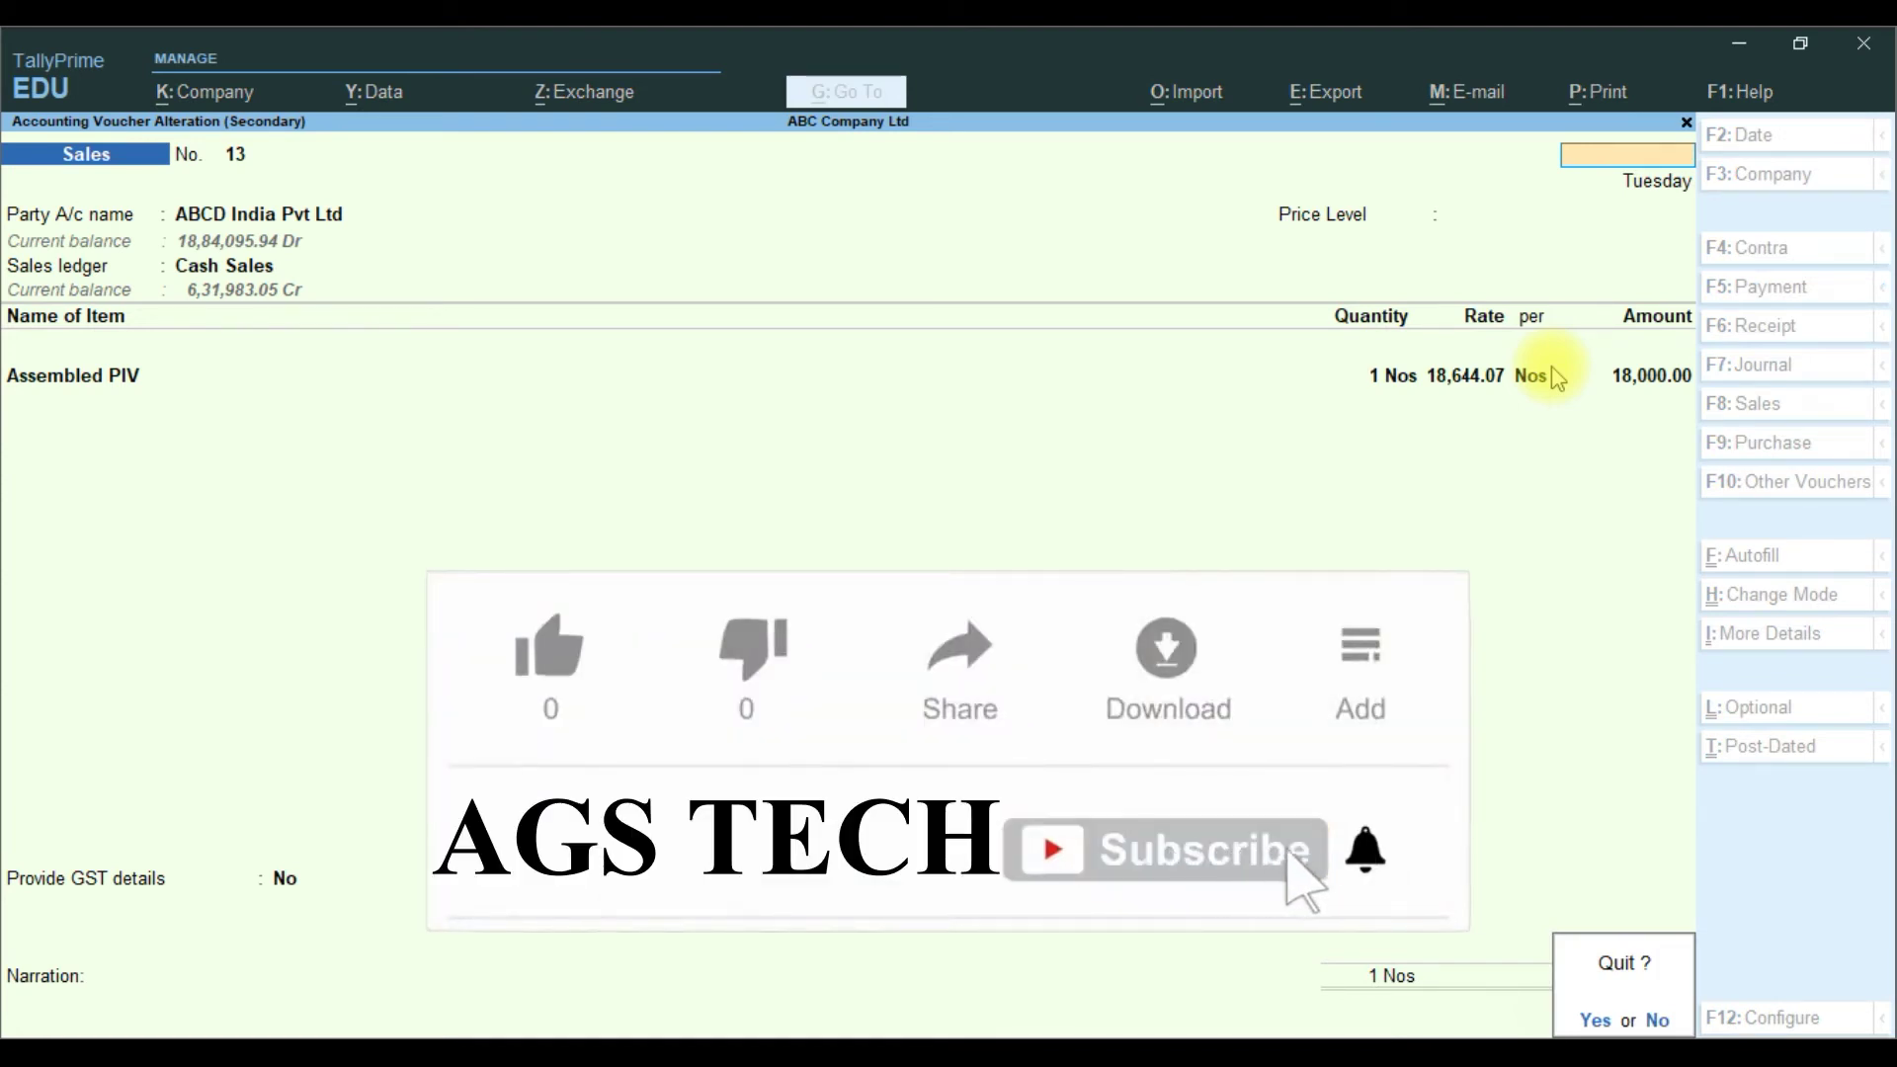
key("y")
key("Escape")
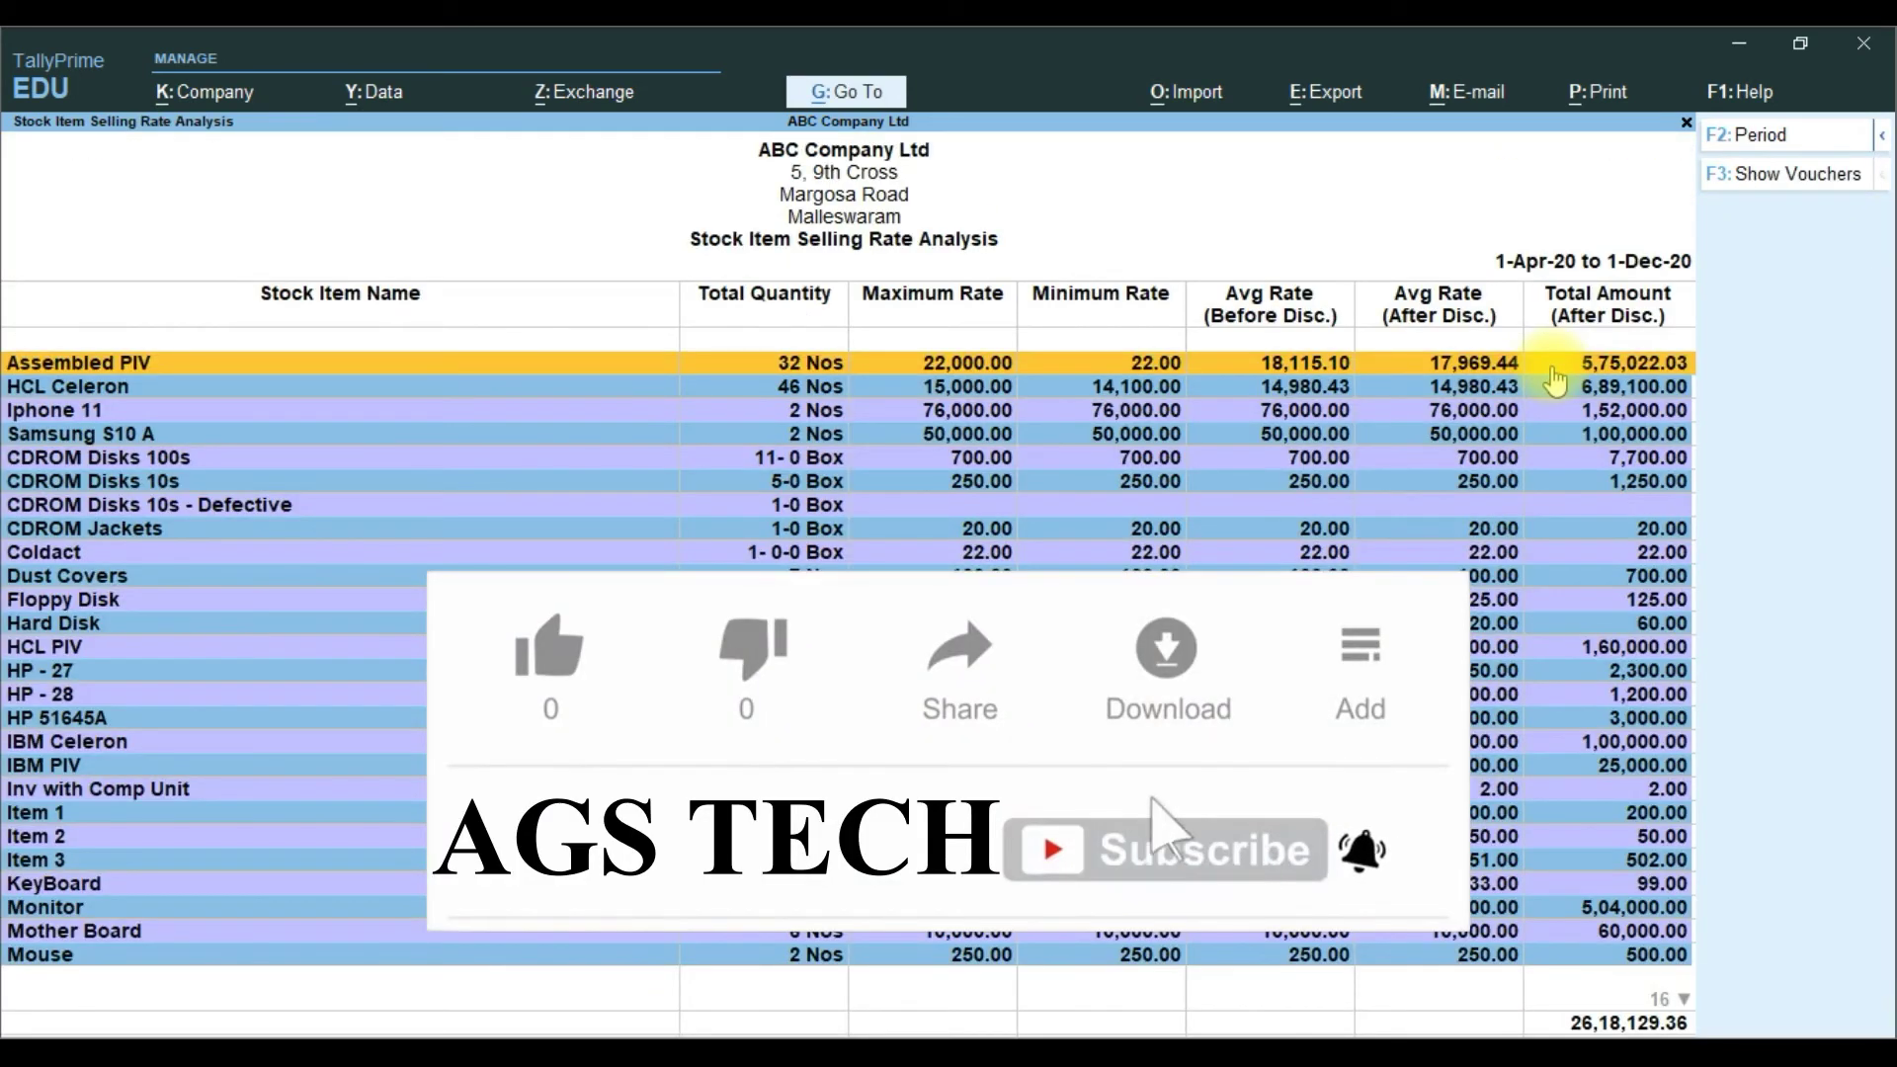
left_click(1554, 383)
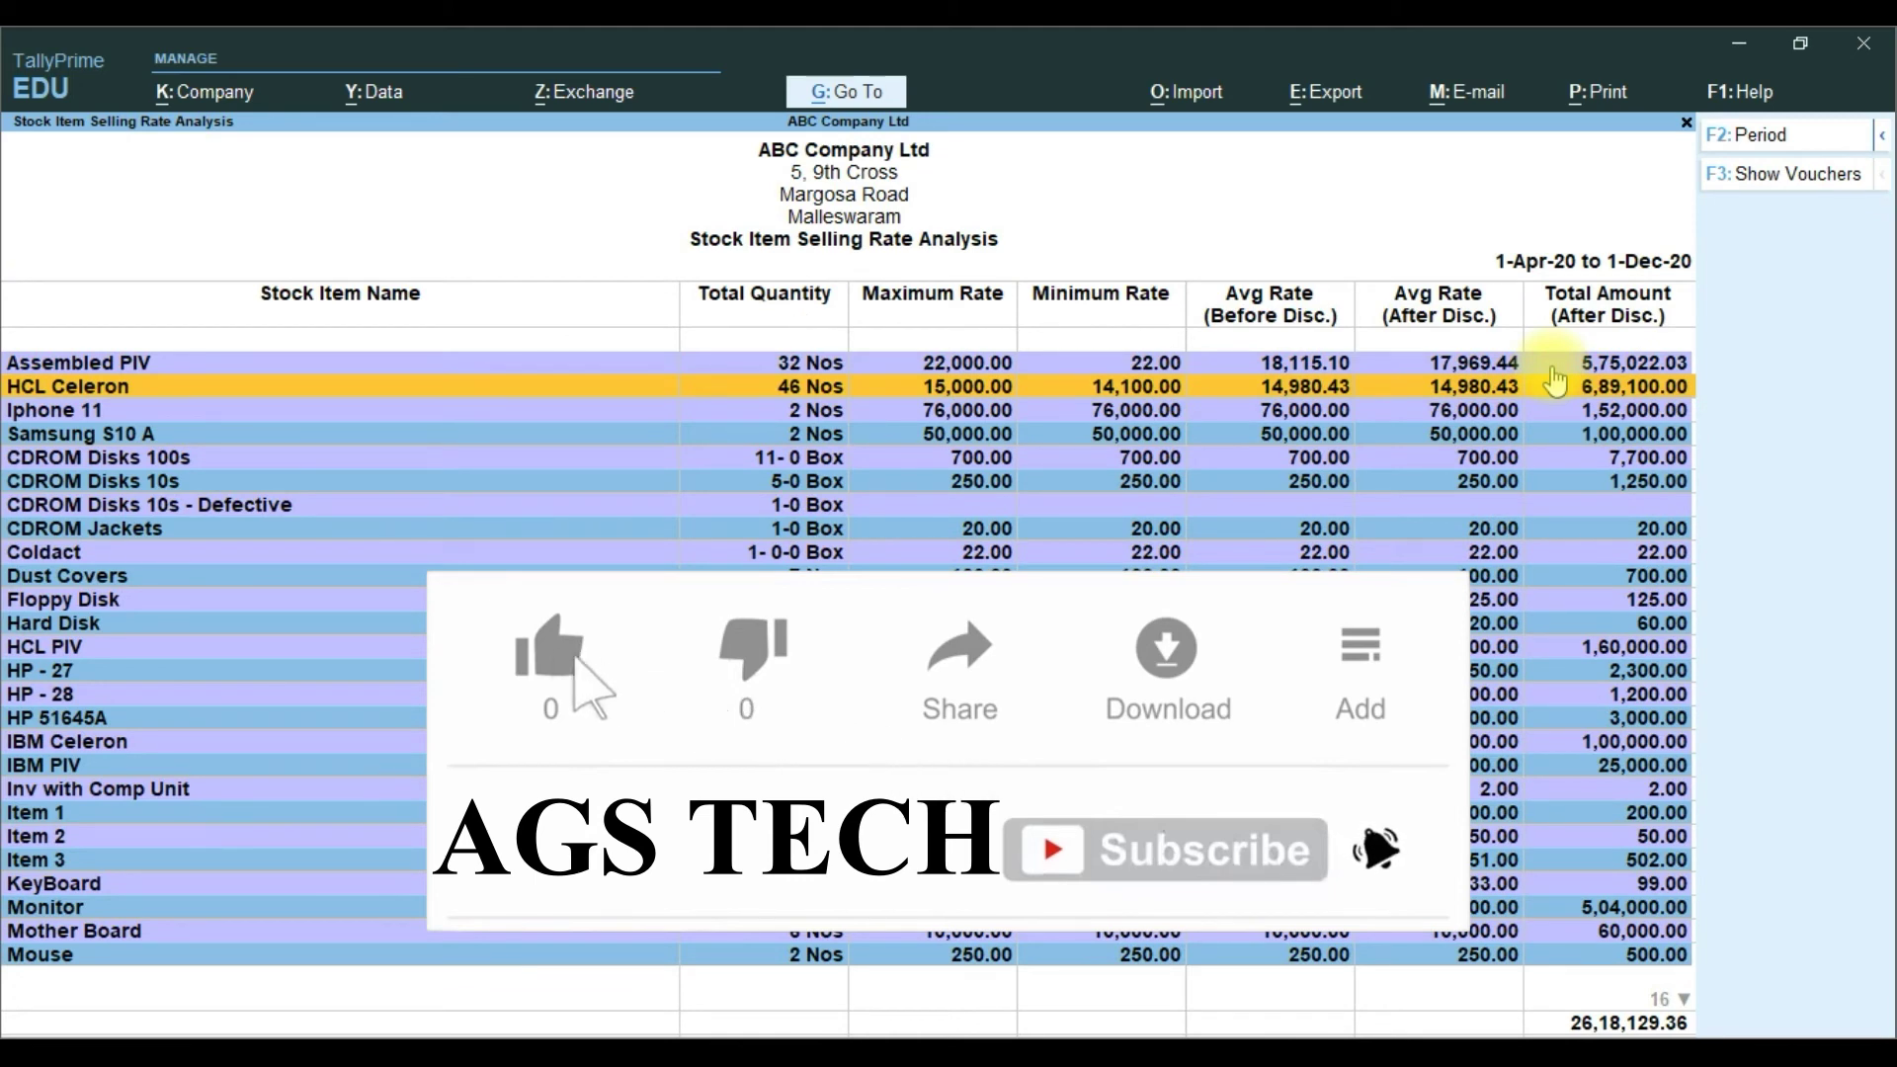
left_click(1554, 383)
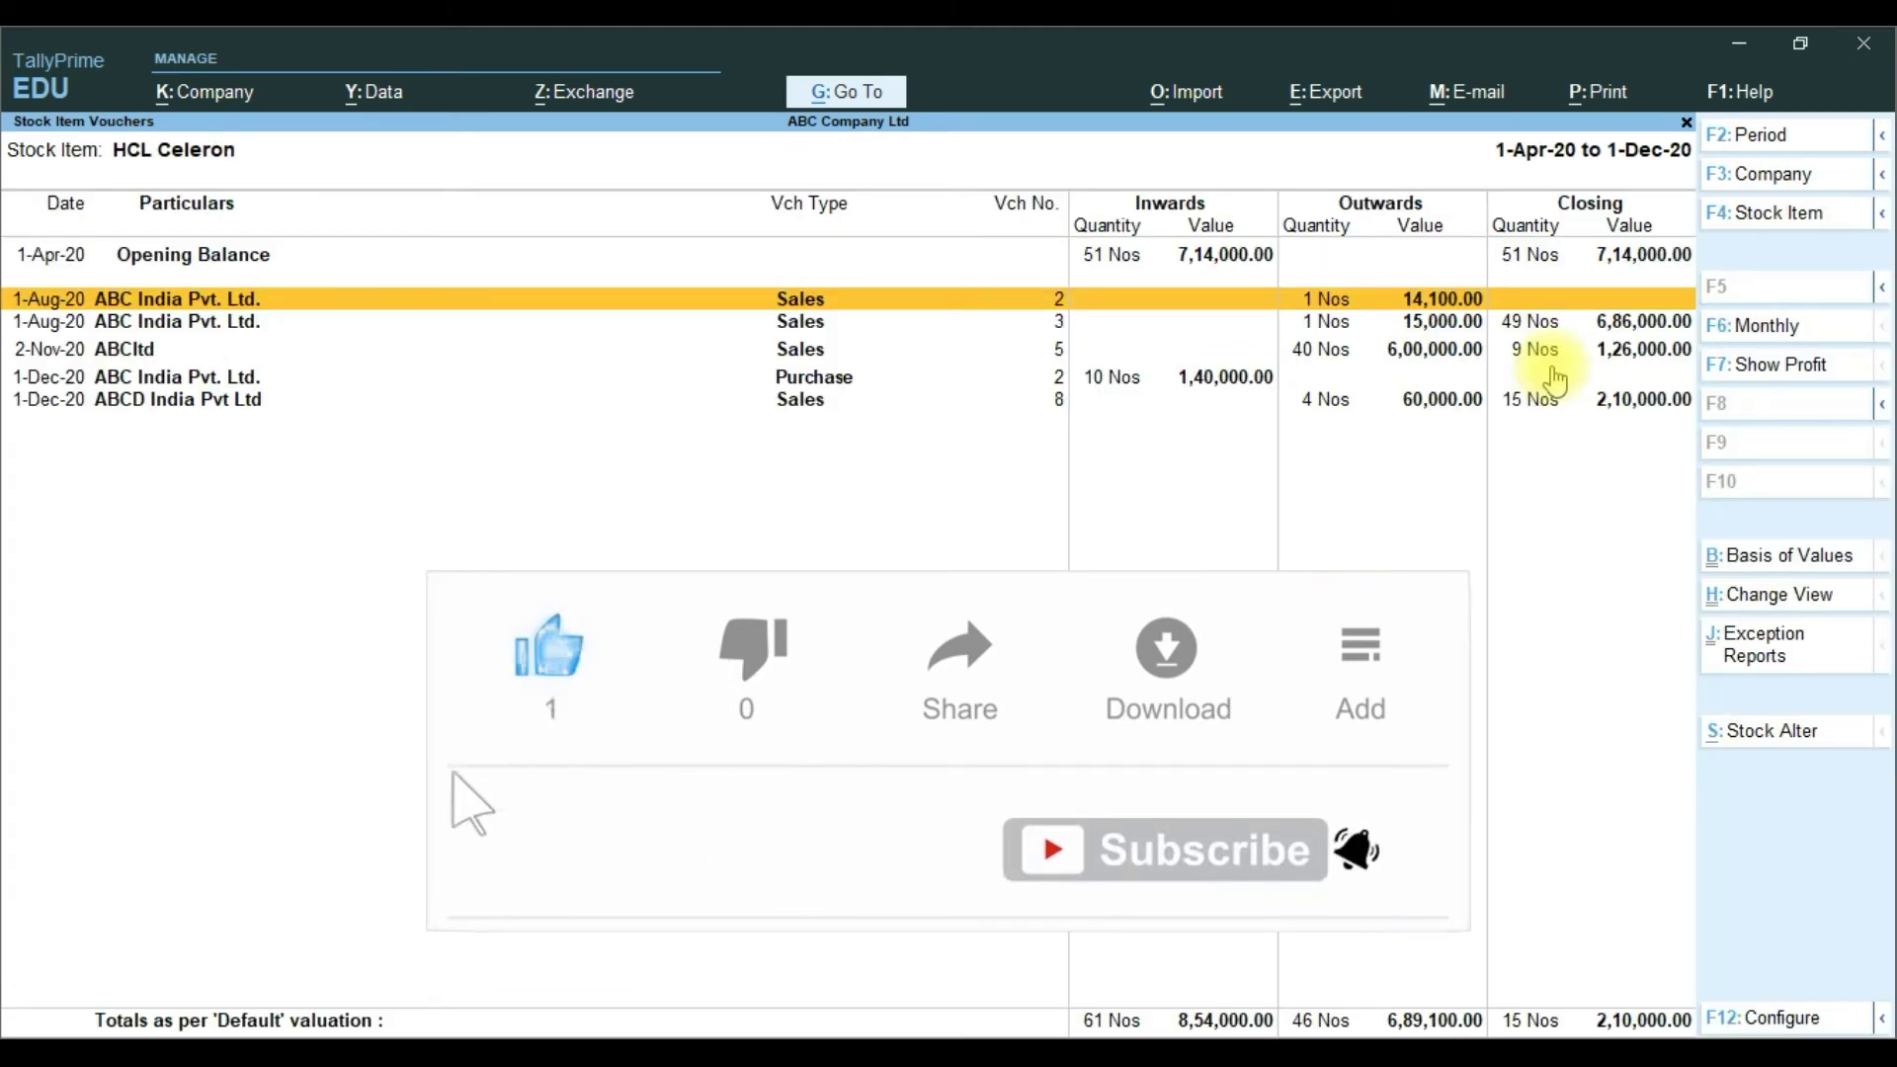
key("Return")
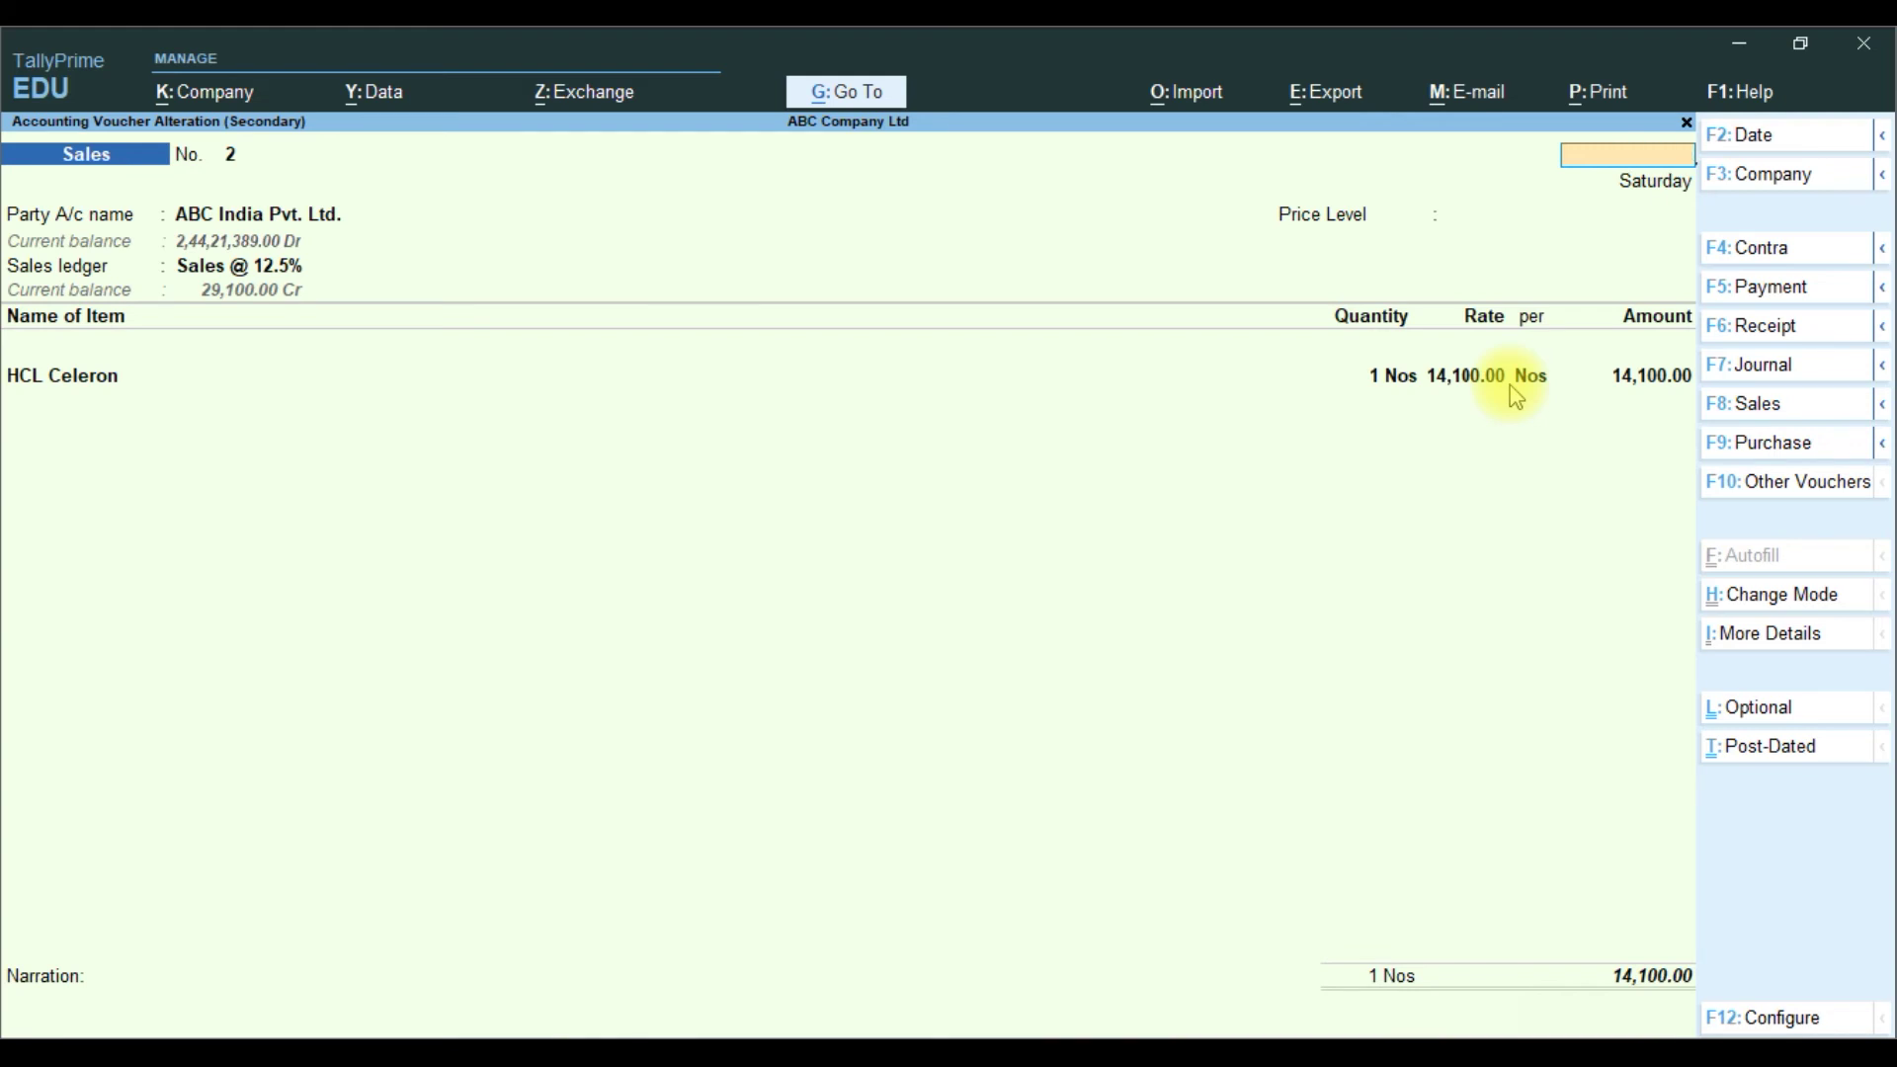
key("Escape")
key("y")
key("Return")
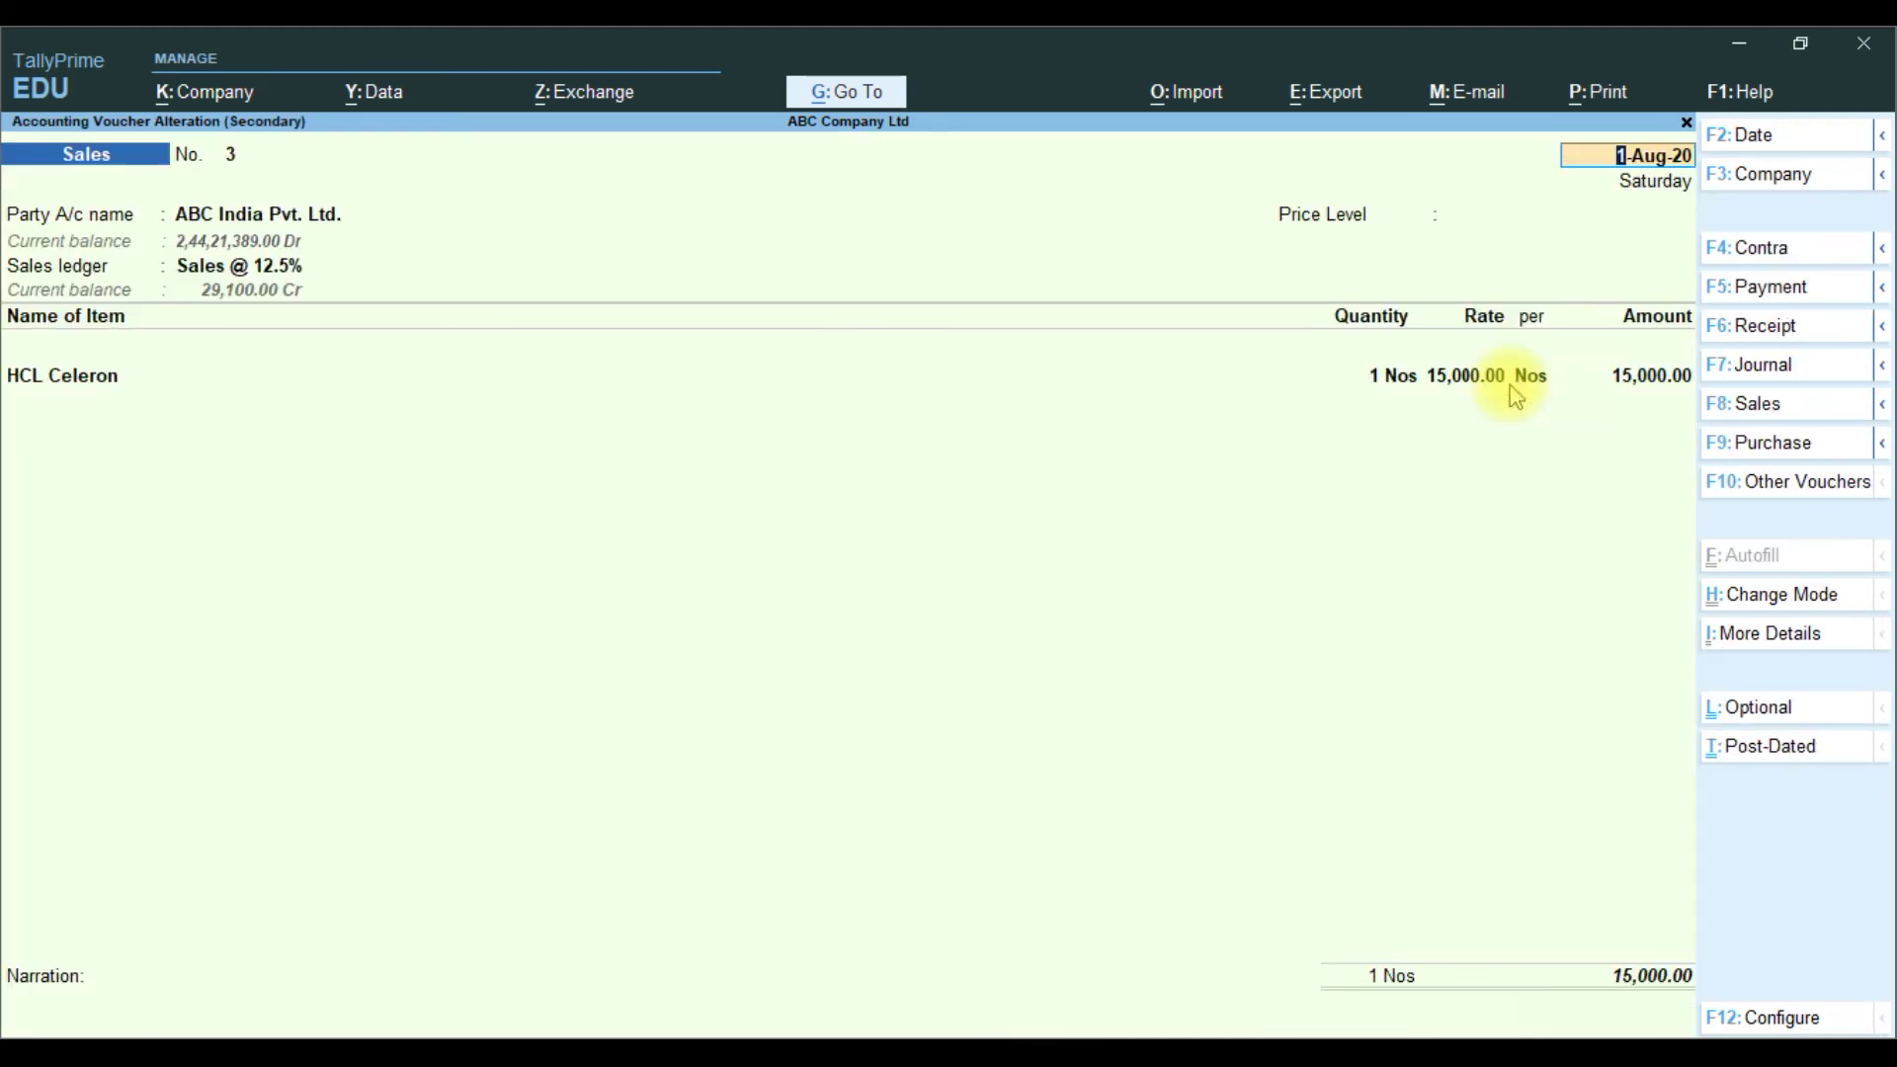
key("BackSpace")
key("Escape")
key("Down")
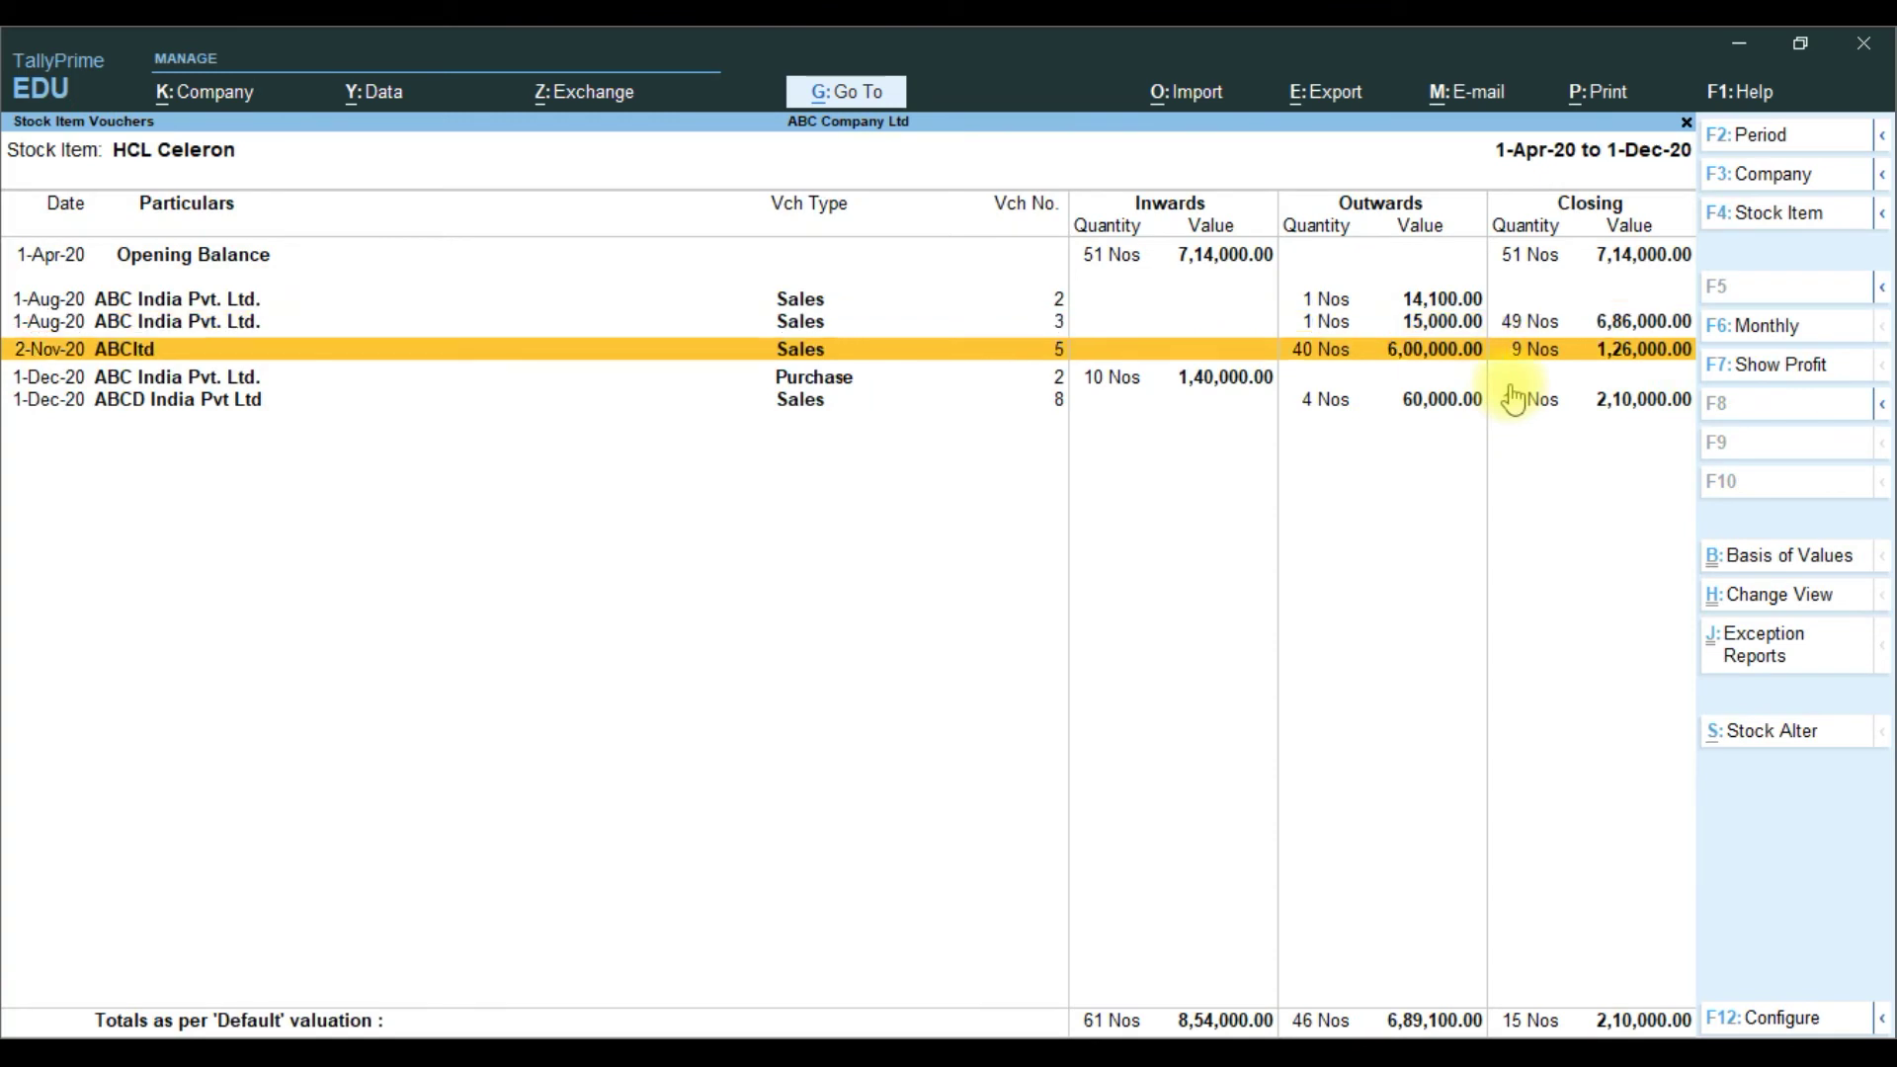
key("Return")
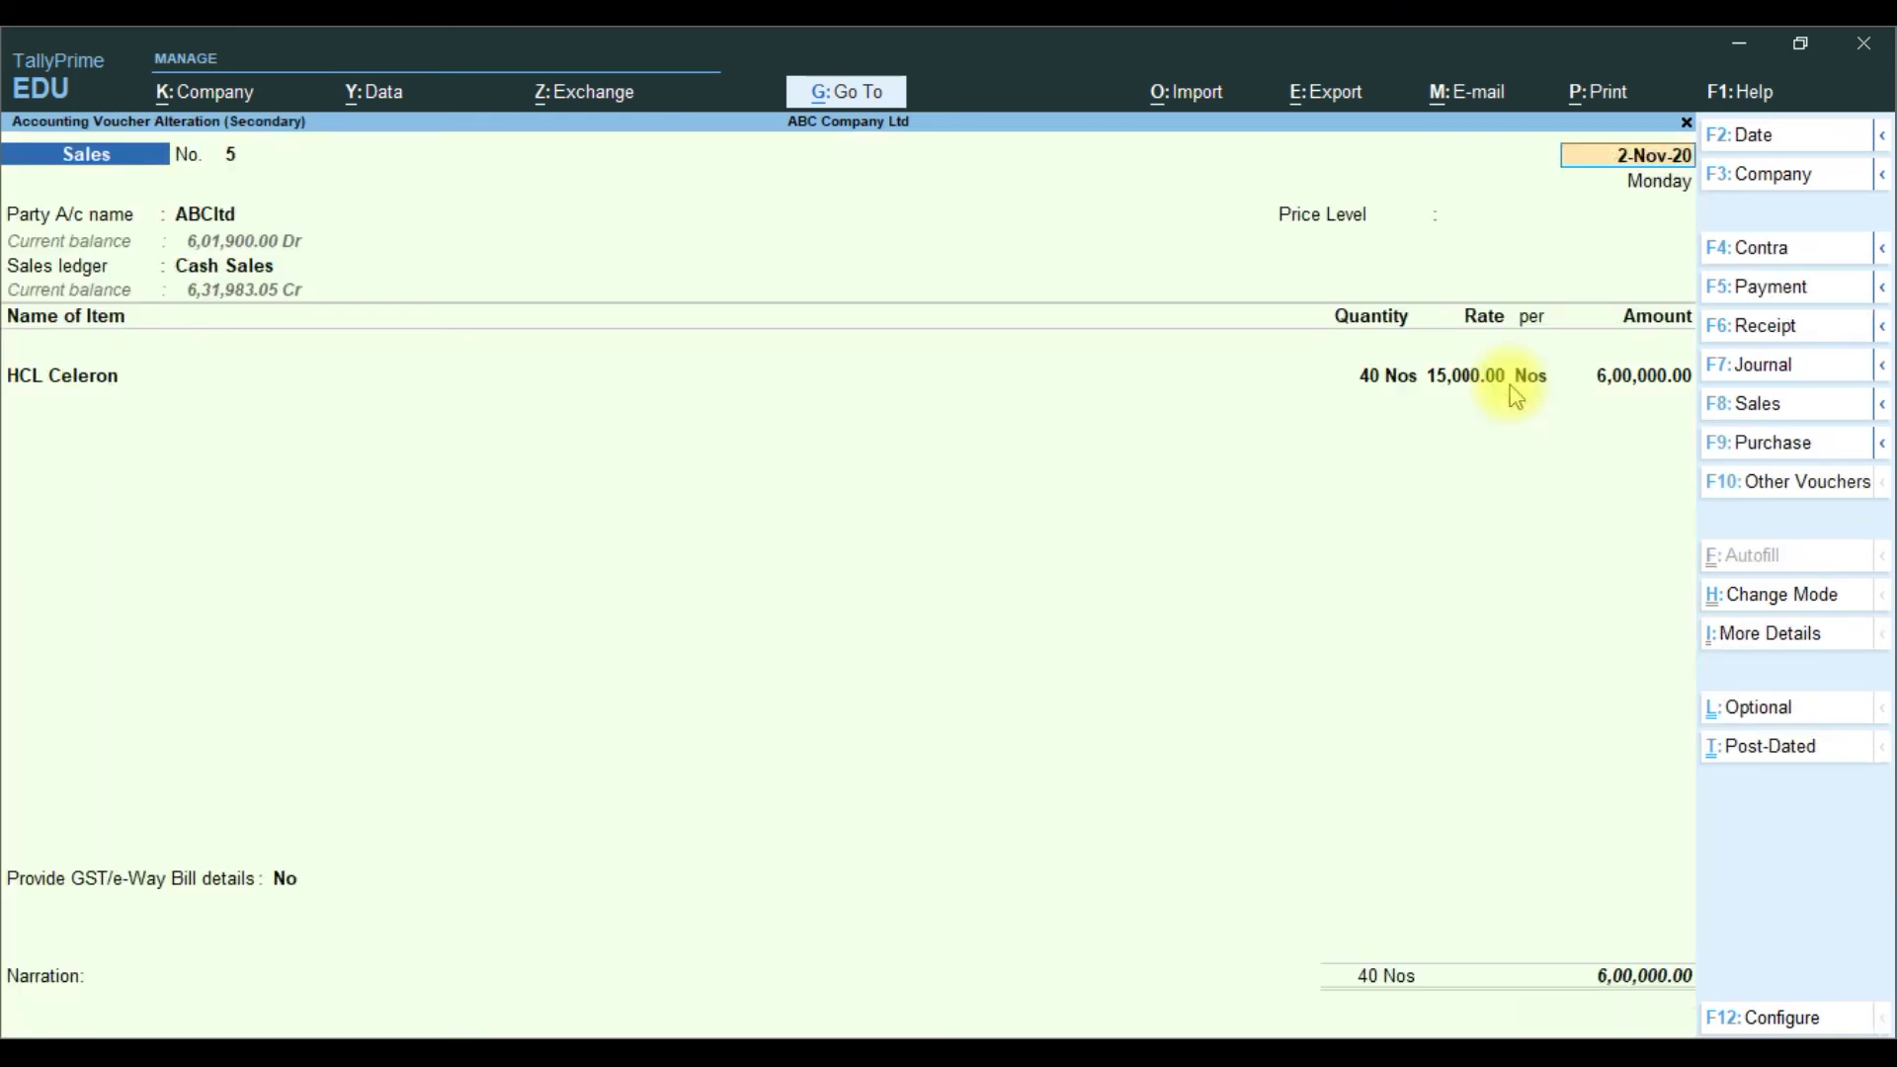
key("Escape")
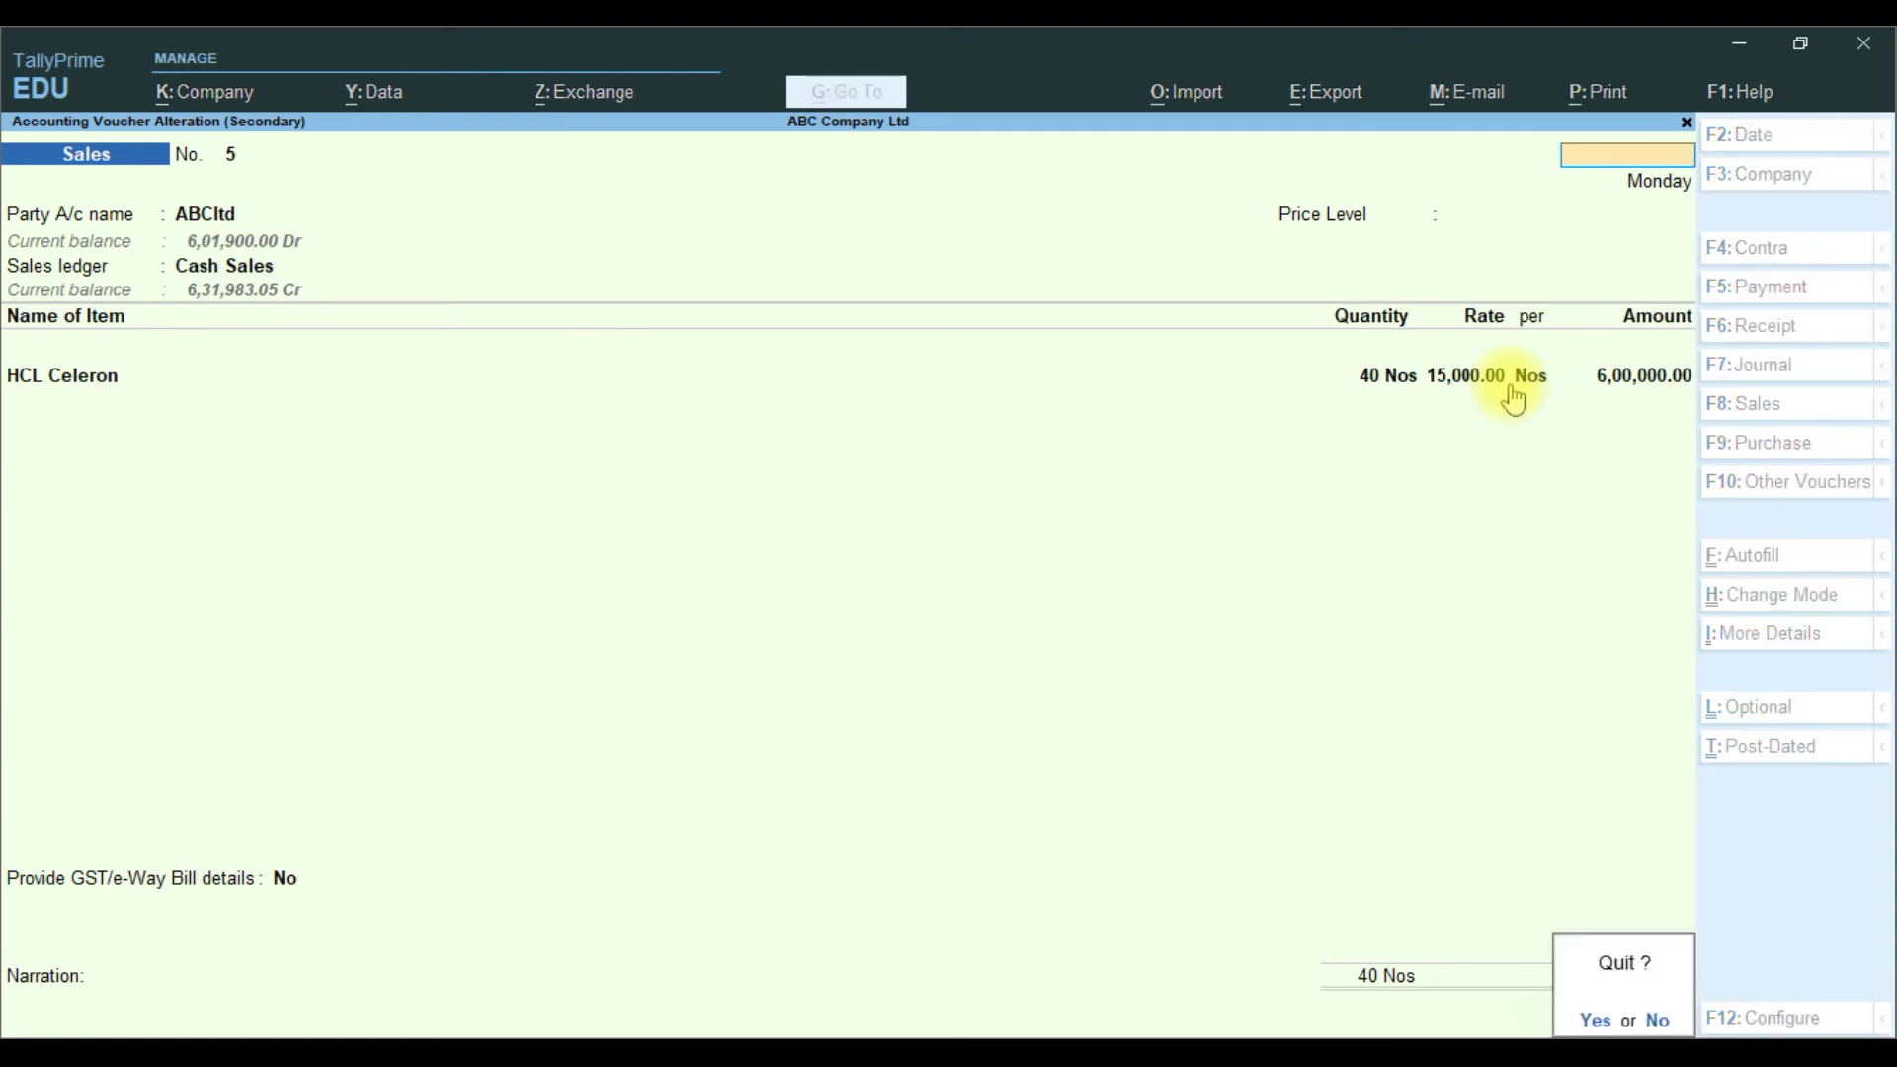
key("y")
key("Down")
key("Down")
key("Return")
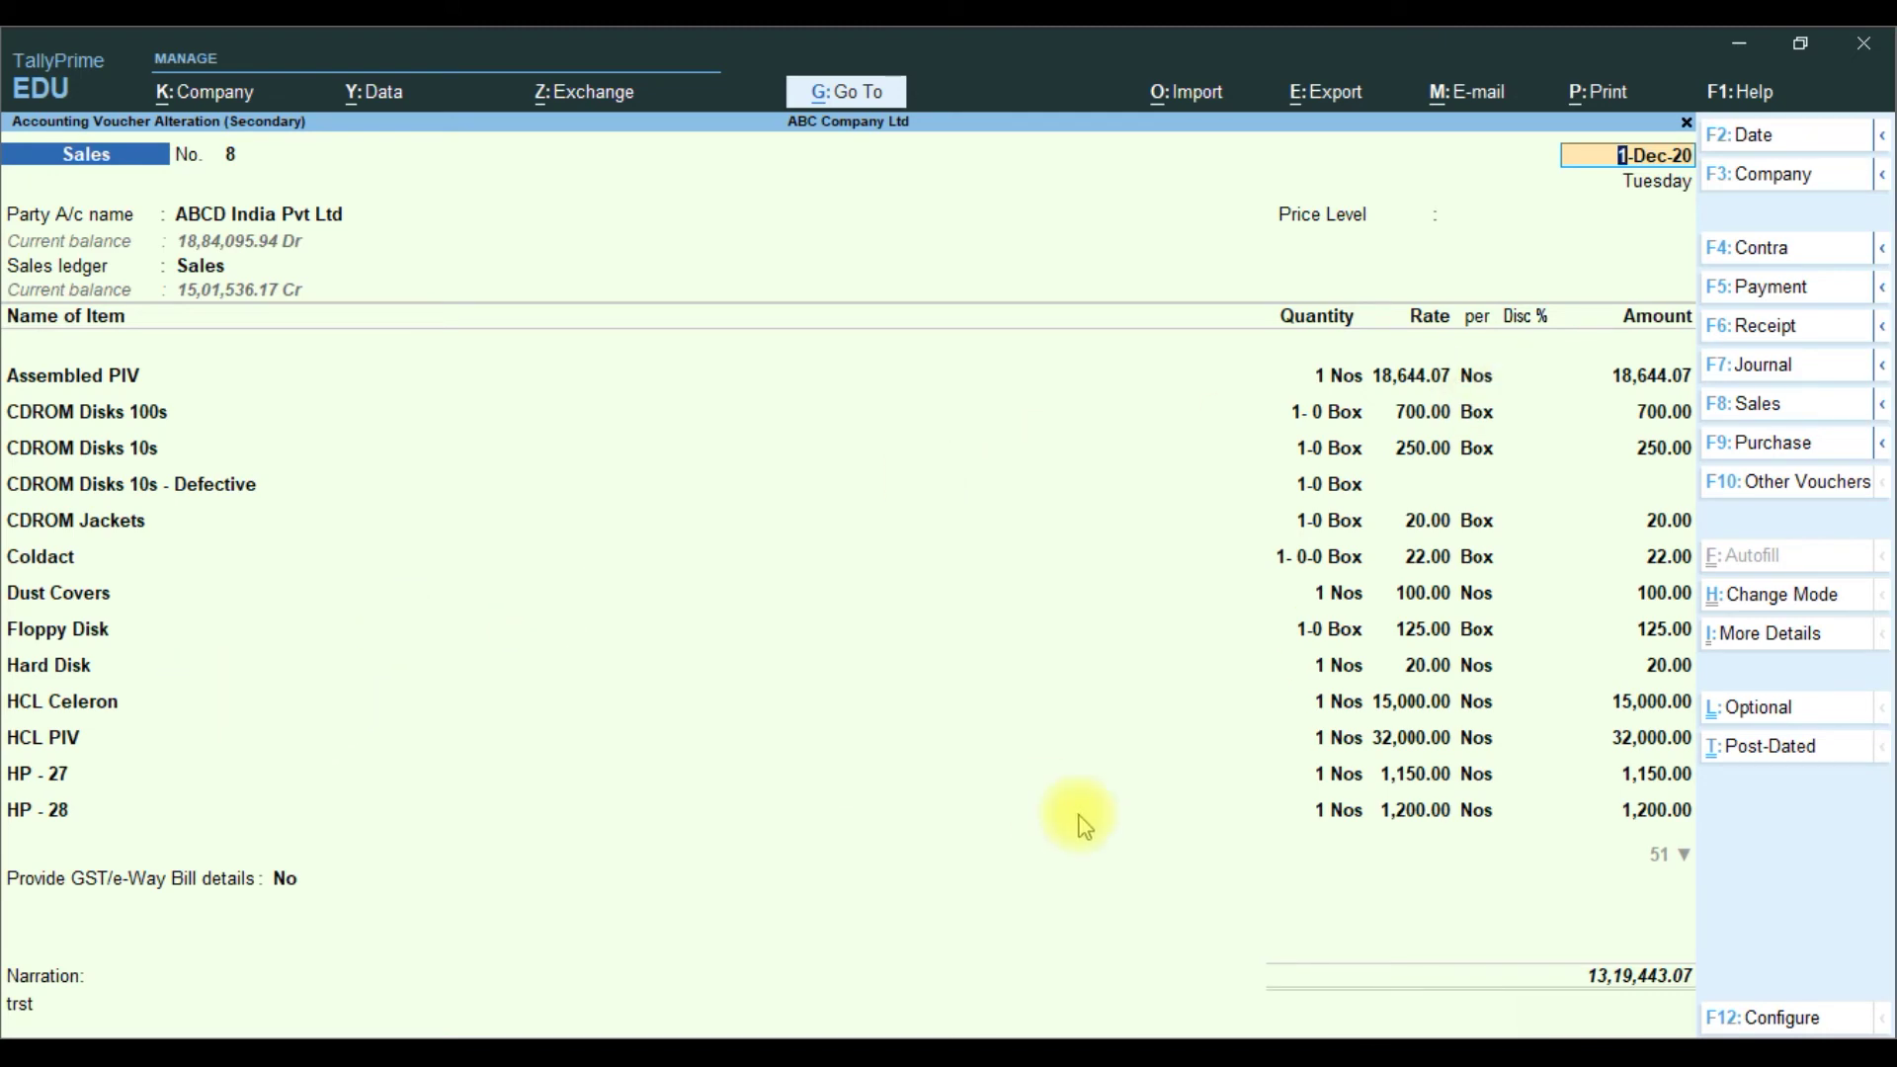
key("BackSpace")
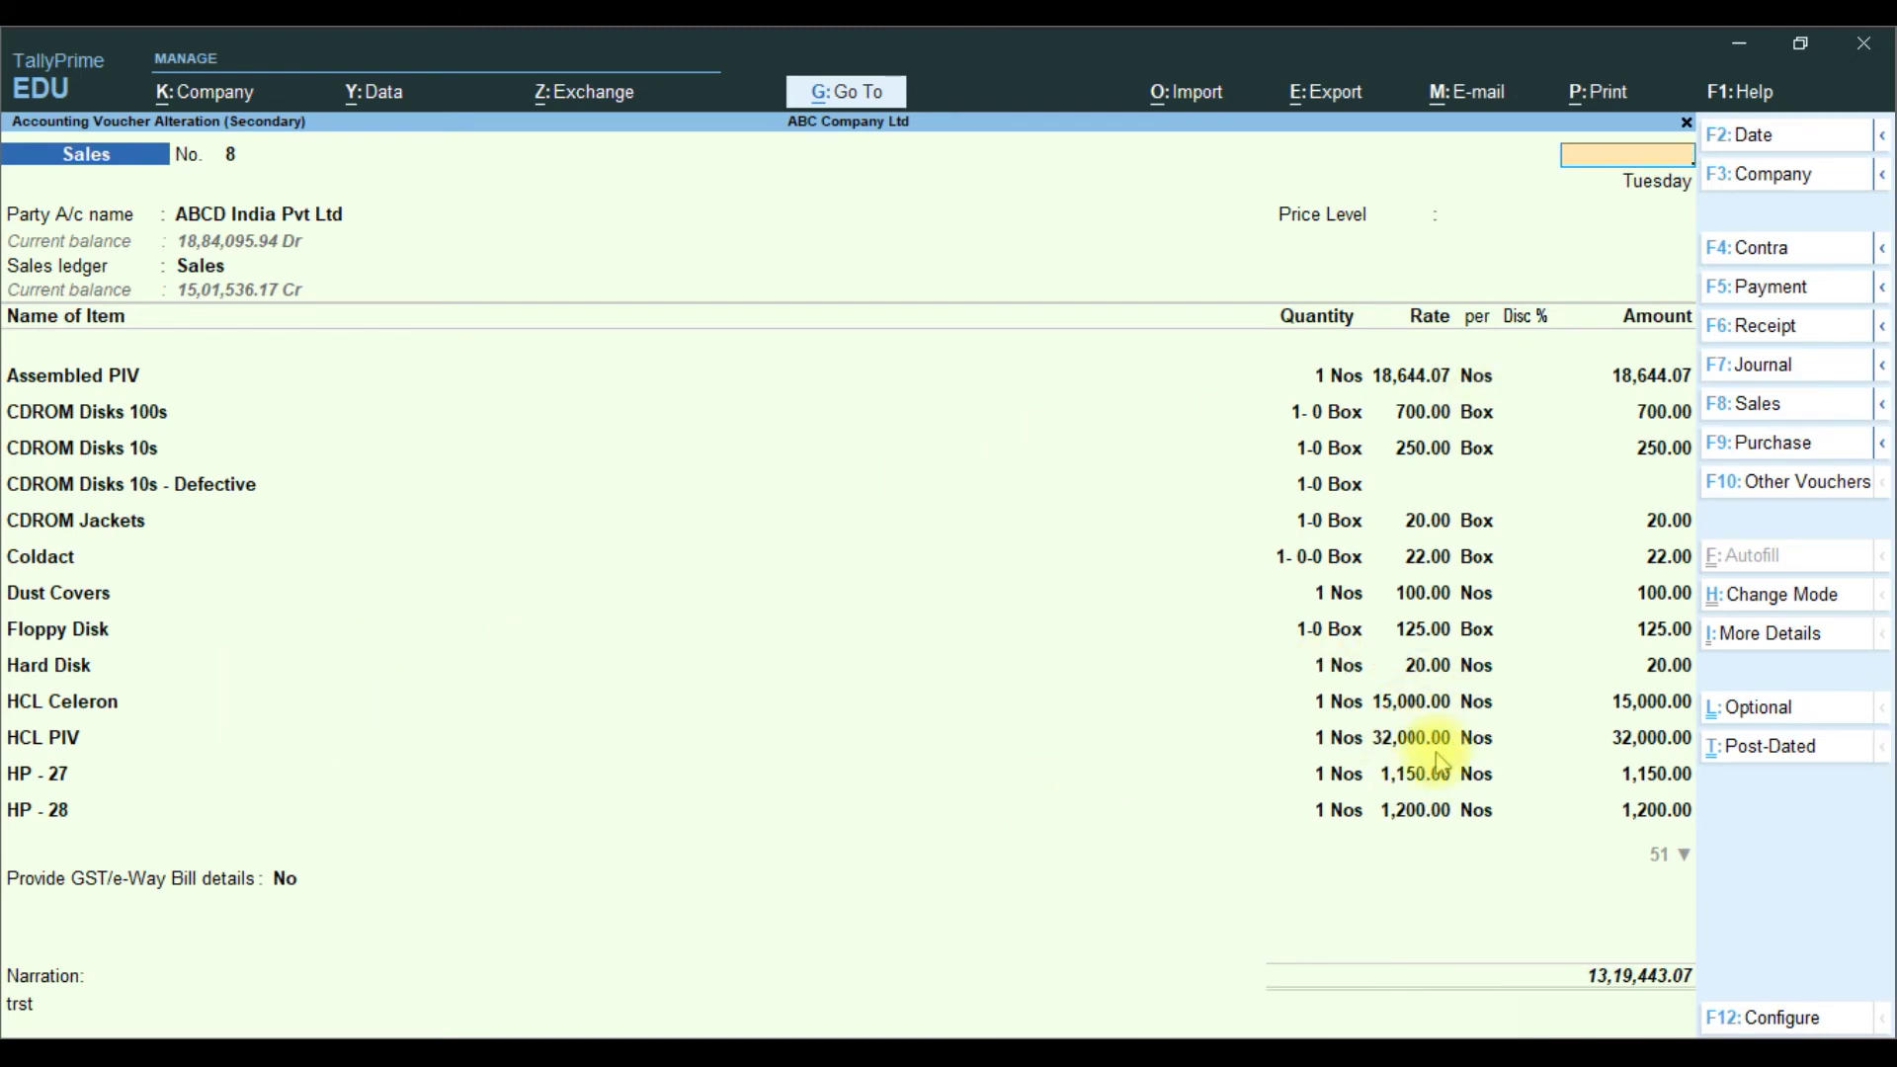
key("Escape")
key("Escape")
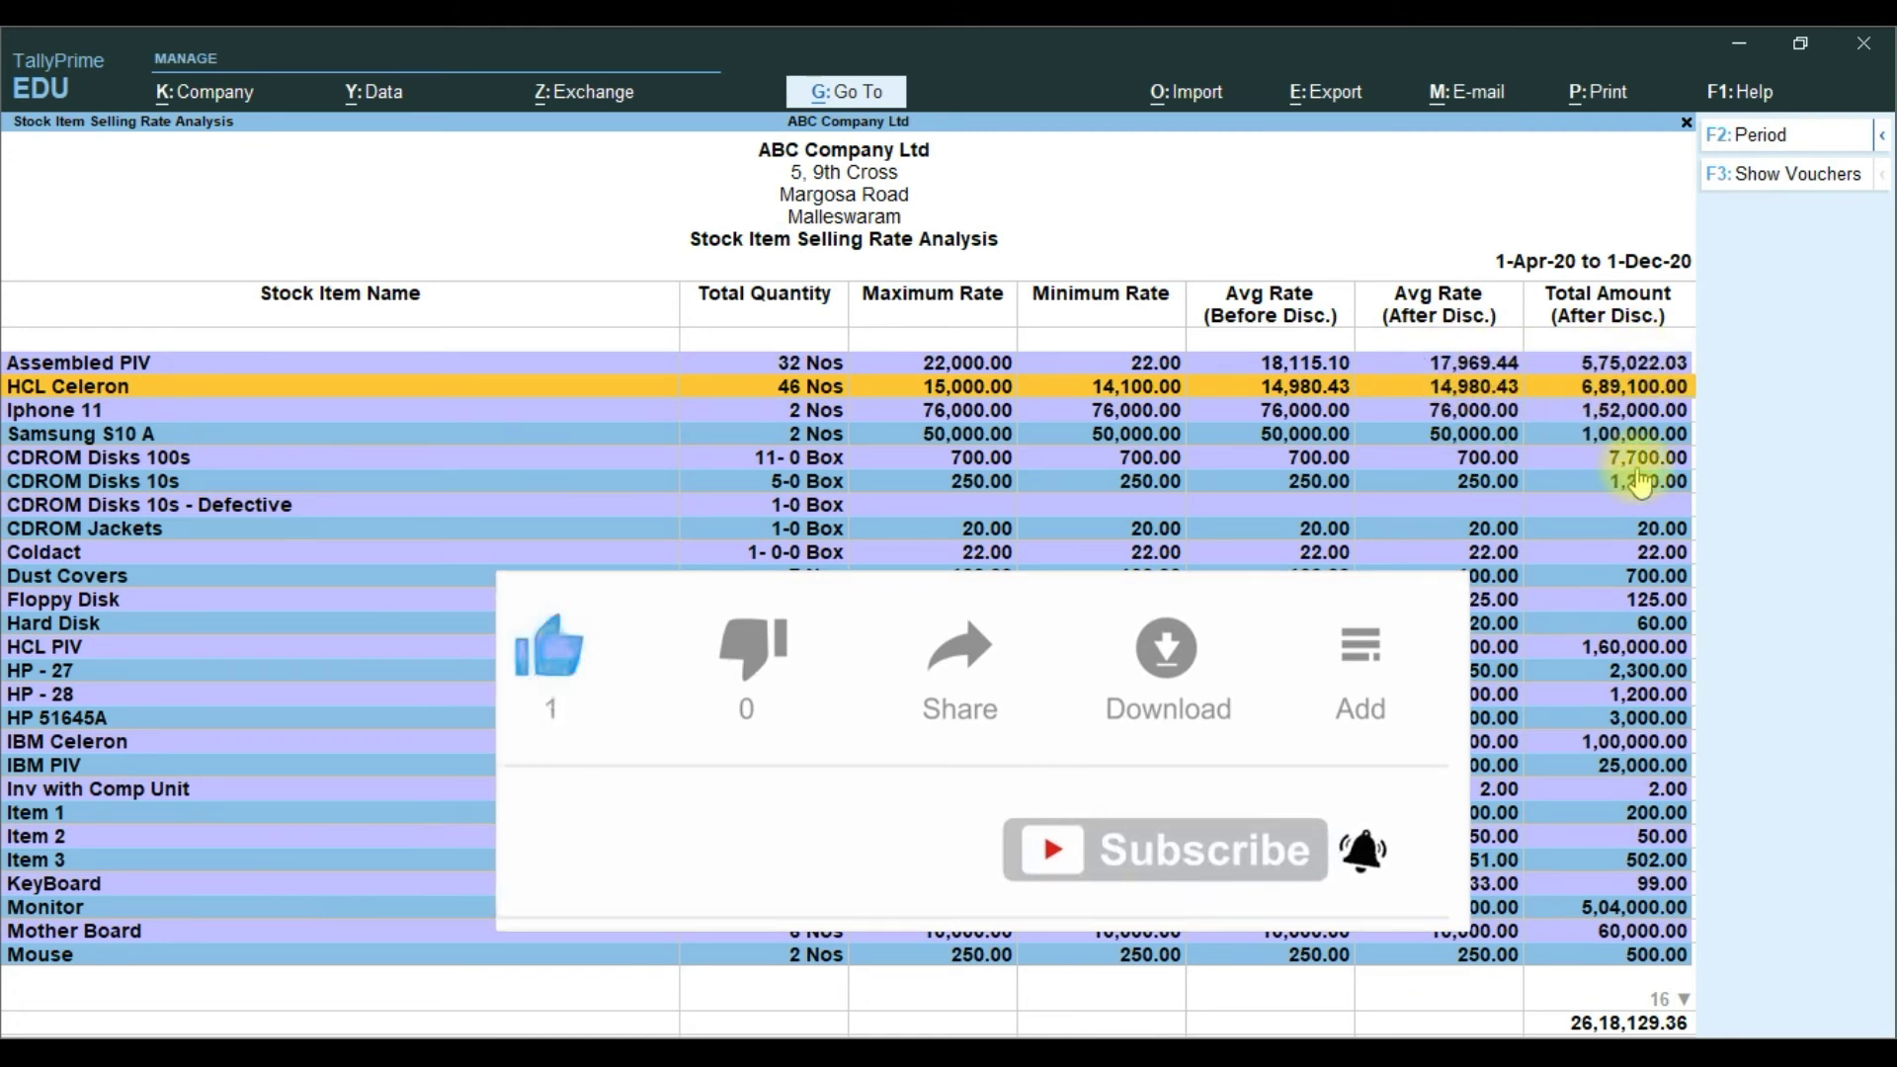
key("Down")
key("Down")
key("Down")
key("Down")
key("Down")
key("Down")
key("Down")
key("Down")
key("Down")
key("Down")
key("Down")
key("Down")
key("Down")
key("Down")
key("Down")
key("Down")
key("Down")
key("Down")
key("Down")
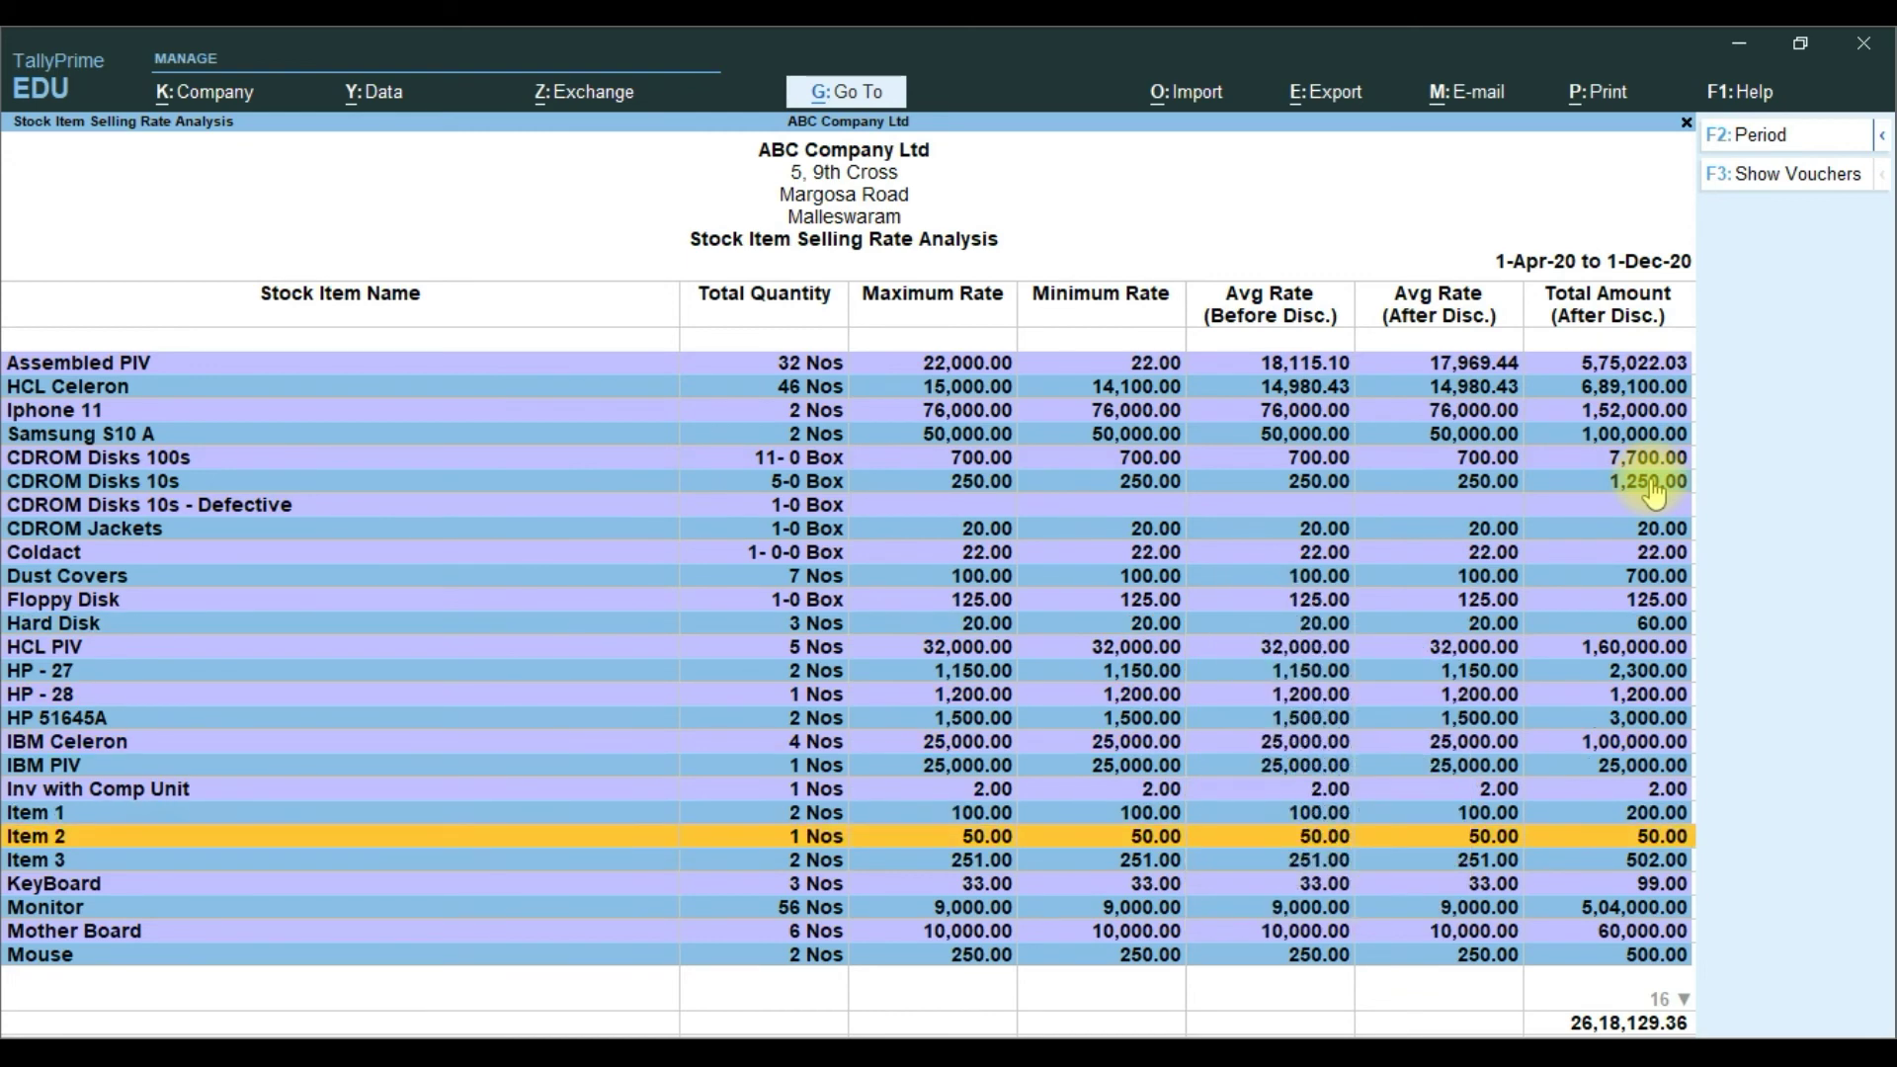
key("Up")
key("Up")
key("Up")
key("Up")
key("Up")
key("Up")
key("Up")
key("Up")
key("Up")
key("Up")
key("Up")
key("Up")
key("Up")
key("Up")
key("Up")
key("Up")
key("Up")
key("Up")
key("Up")
left_click(1807, 185)
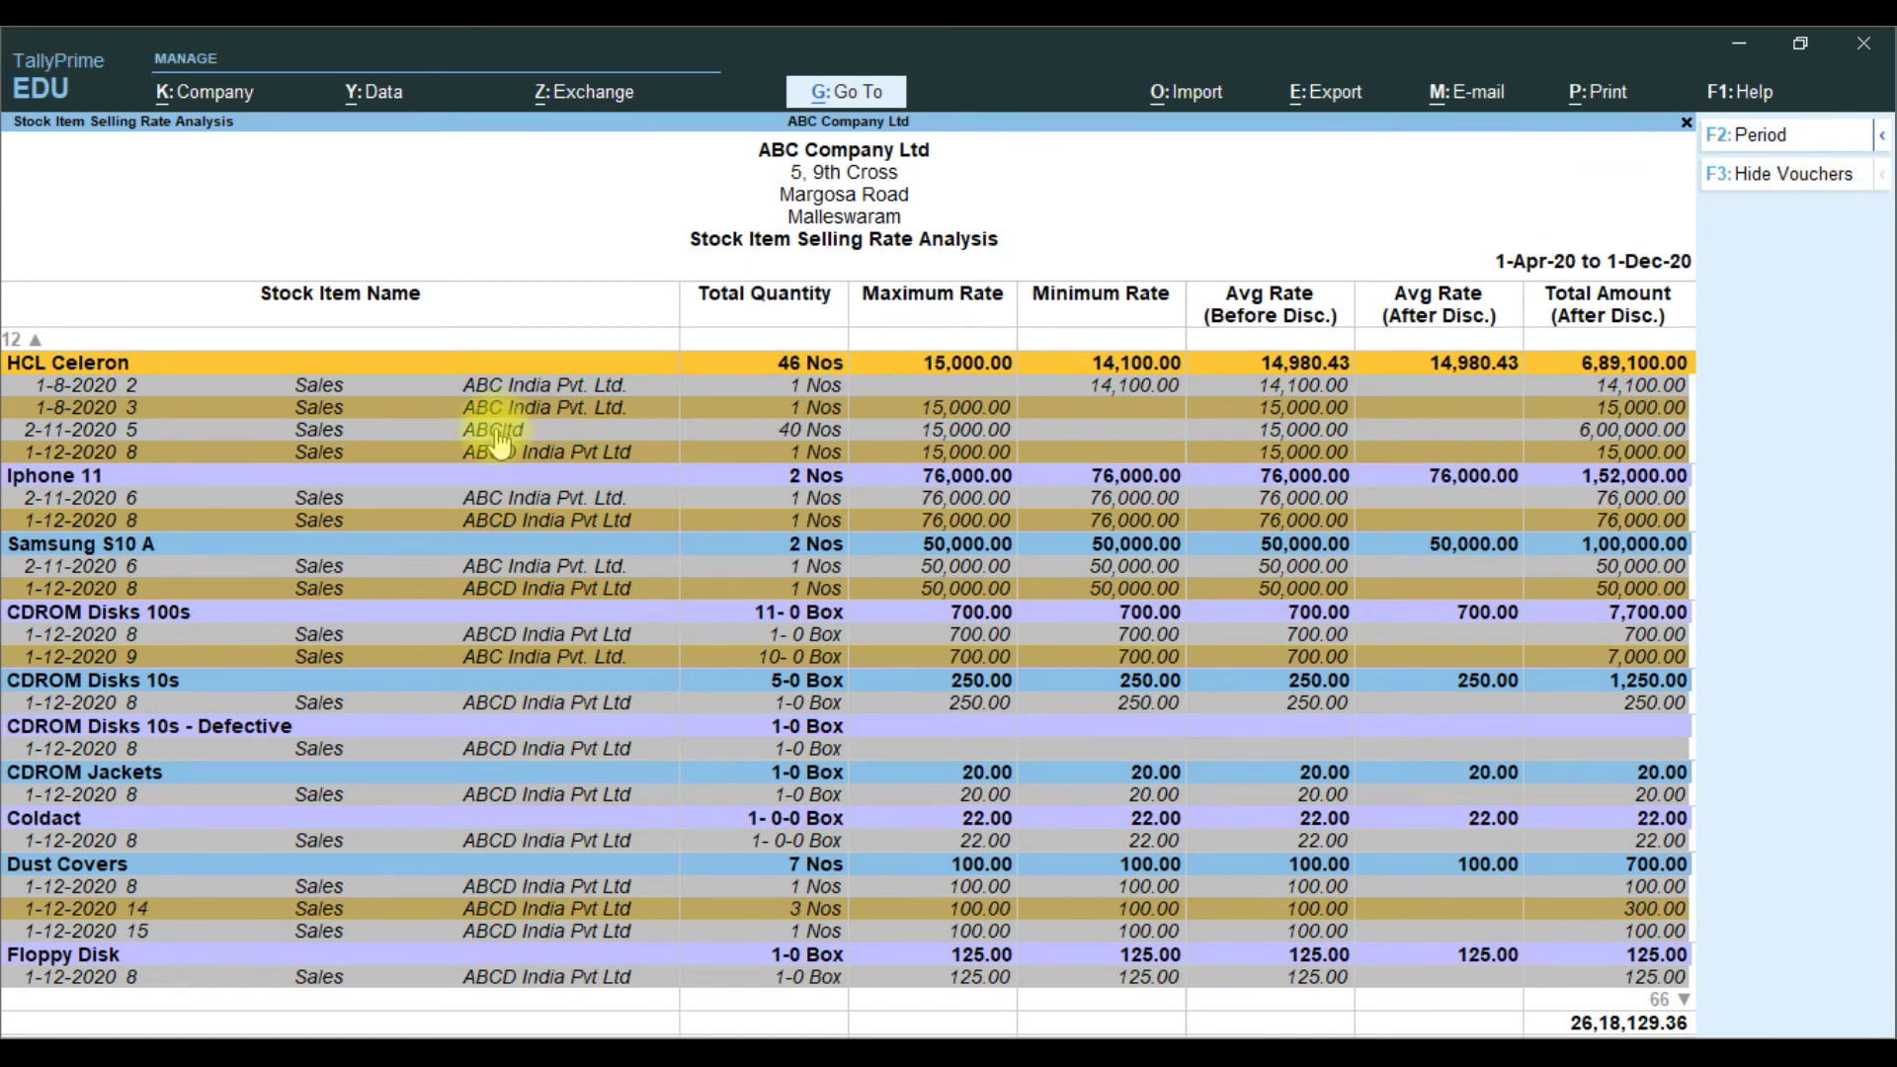
Step: Browse HCL Celeron's voucher rows and page down to the end of the expanded report
key("Down")
key("Down")
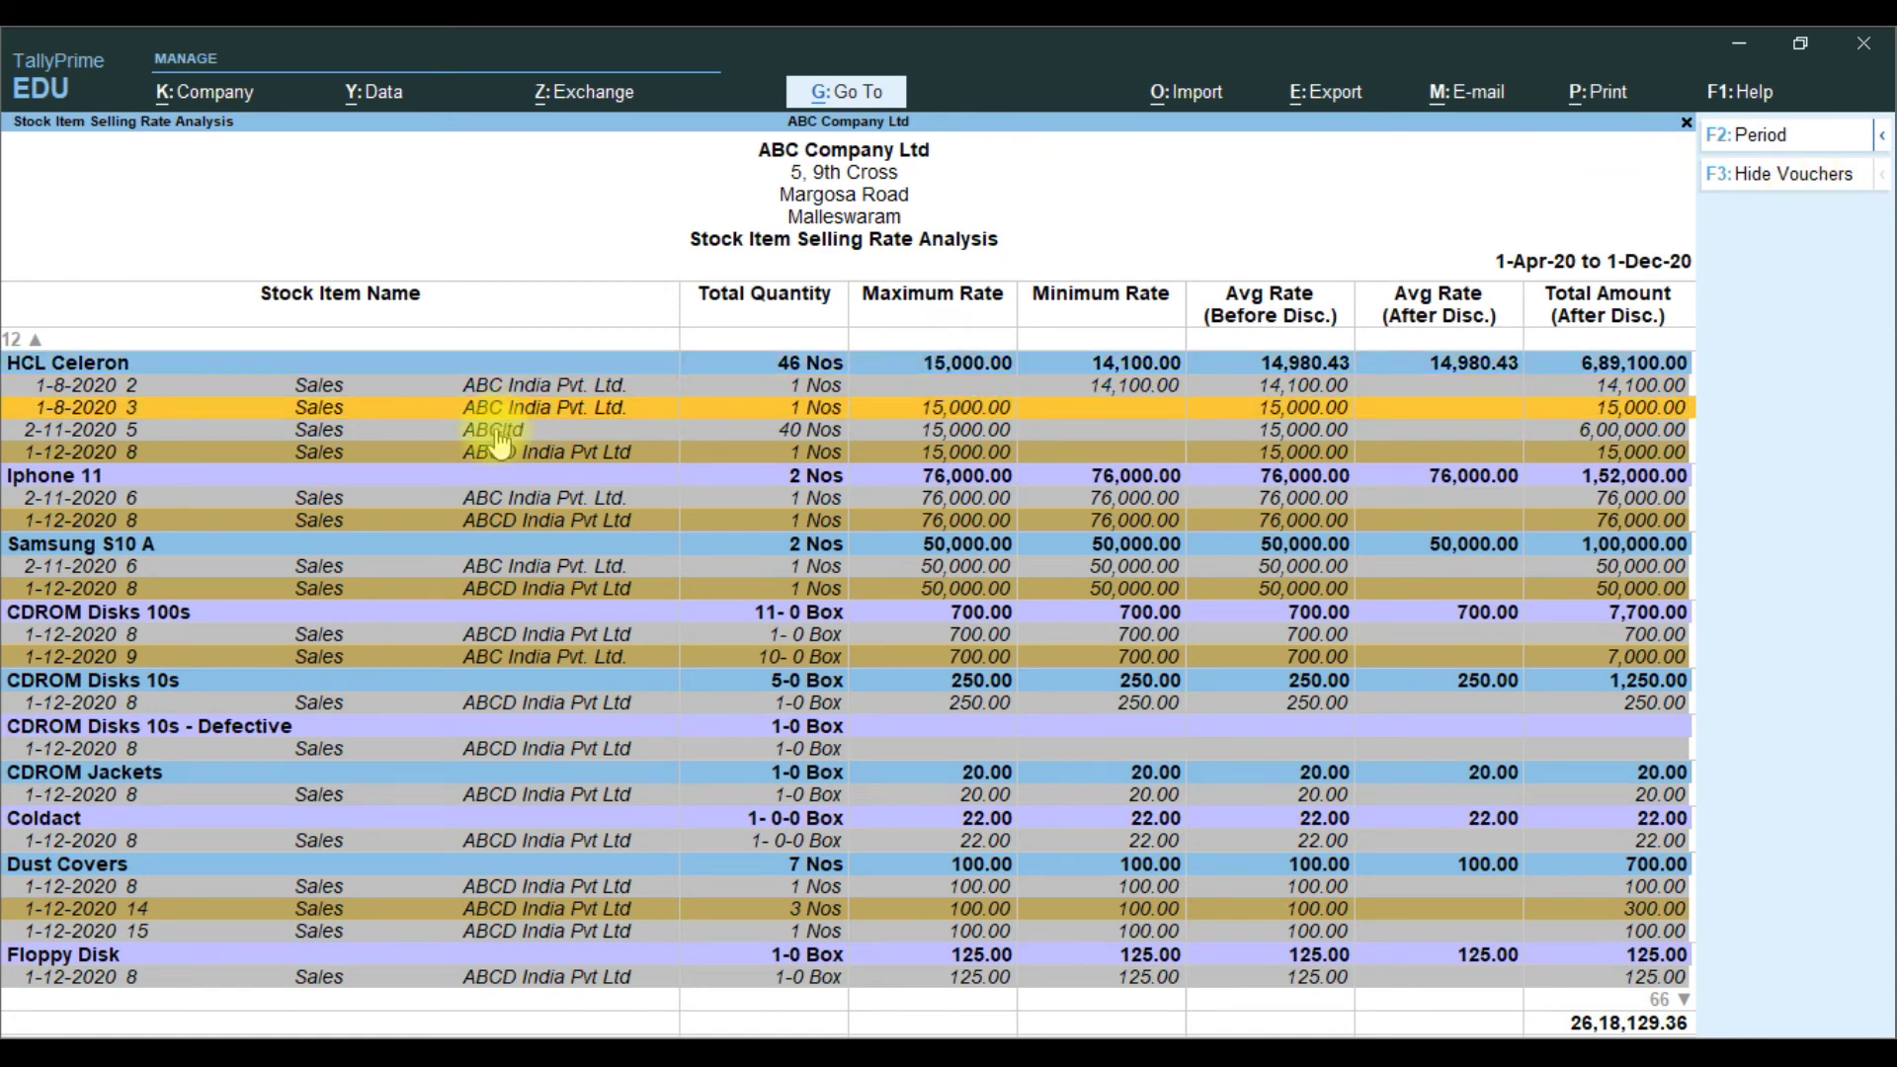
key("Up")
key("Up")
key("Down")
key("Down")
key("Down")
key("Down")
key("Up")
key("Up")
key("Up")
key("Up")
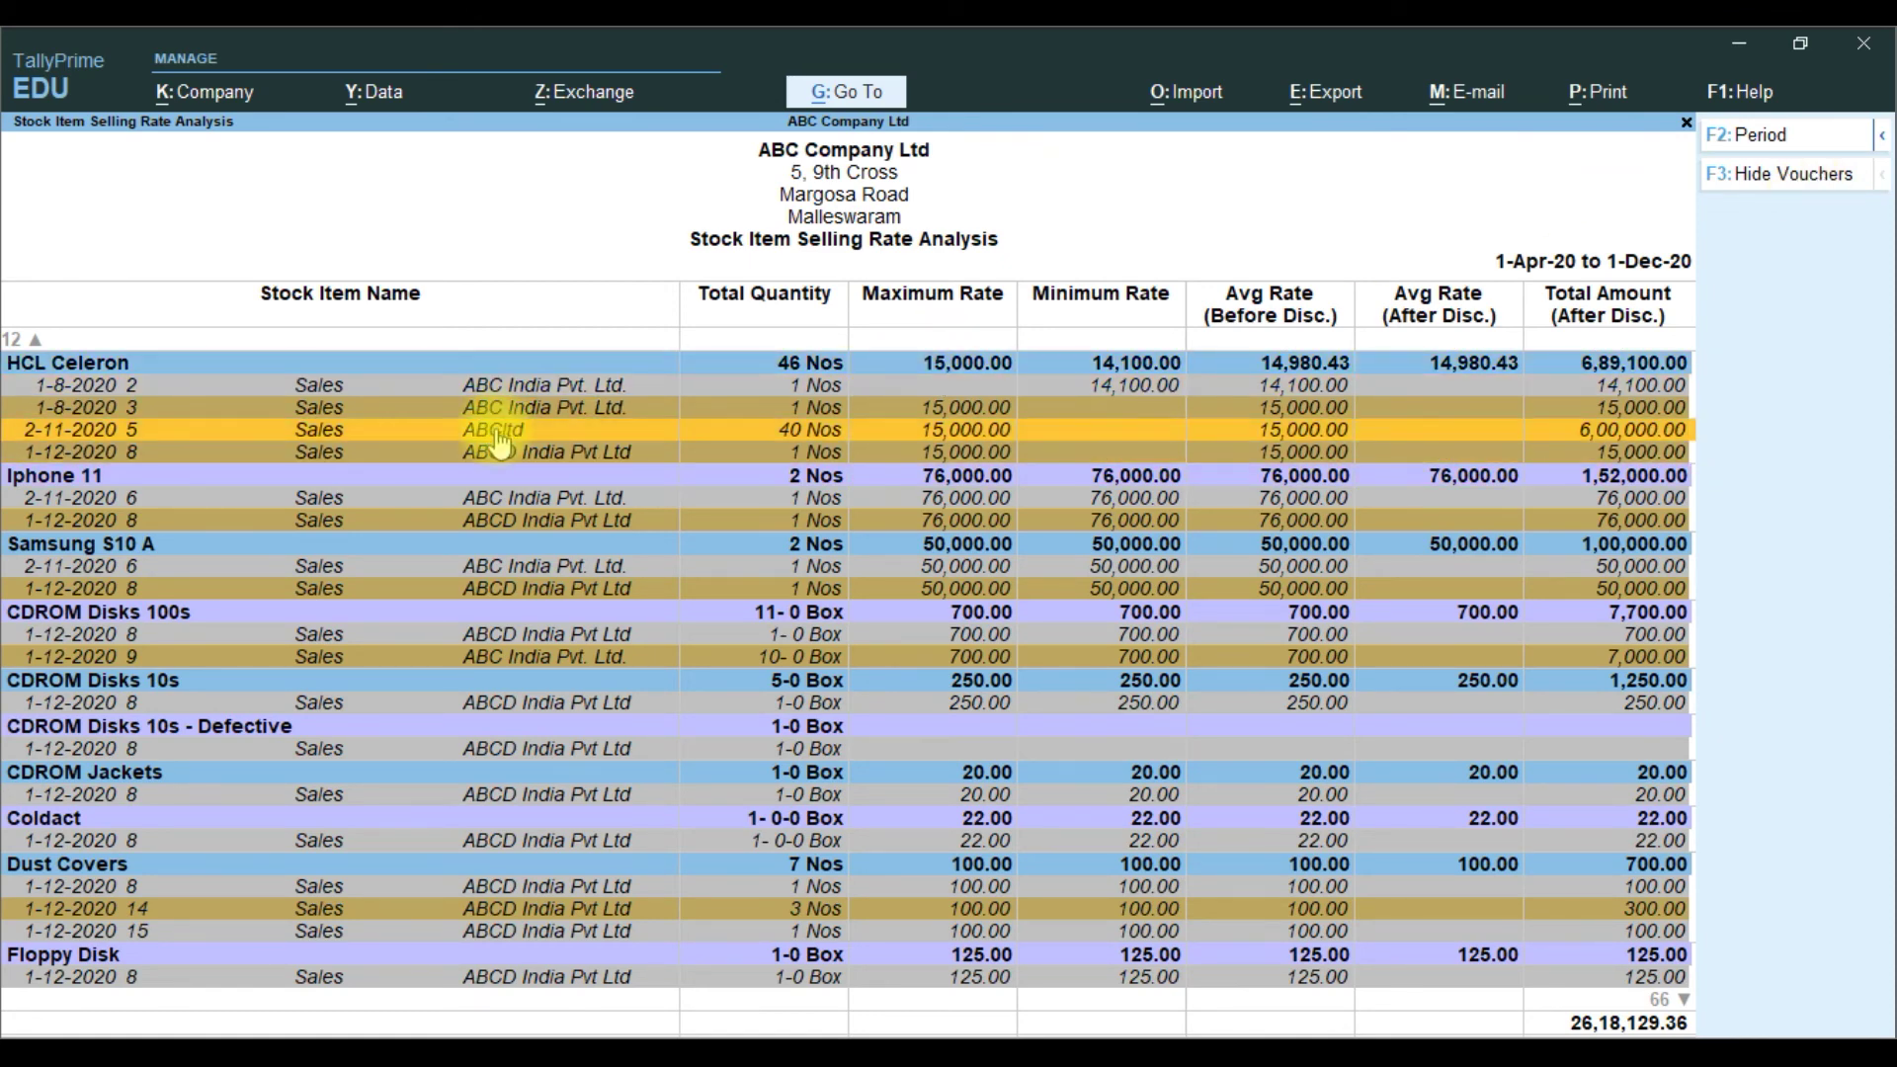
key("Down")
key("Down")
key("Down")
key("Down")
key("Down")
key("Up")
key("Up")
key("Up")
key("Up")
key("Up")
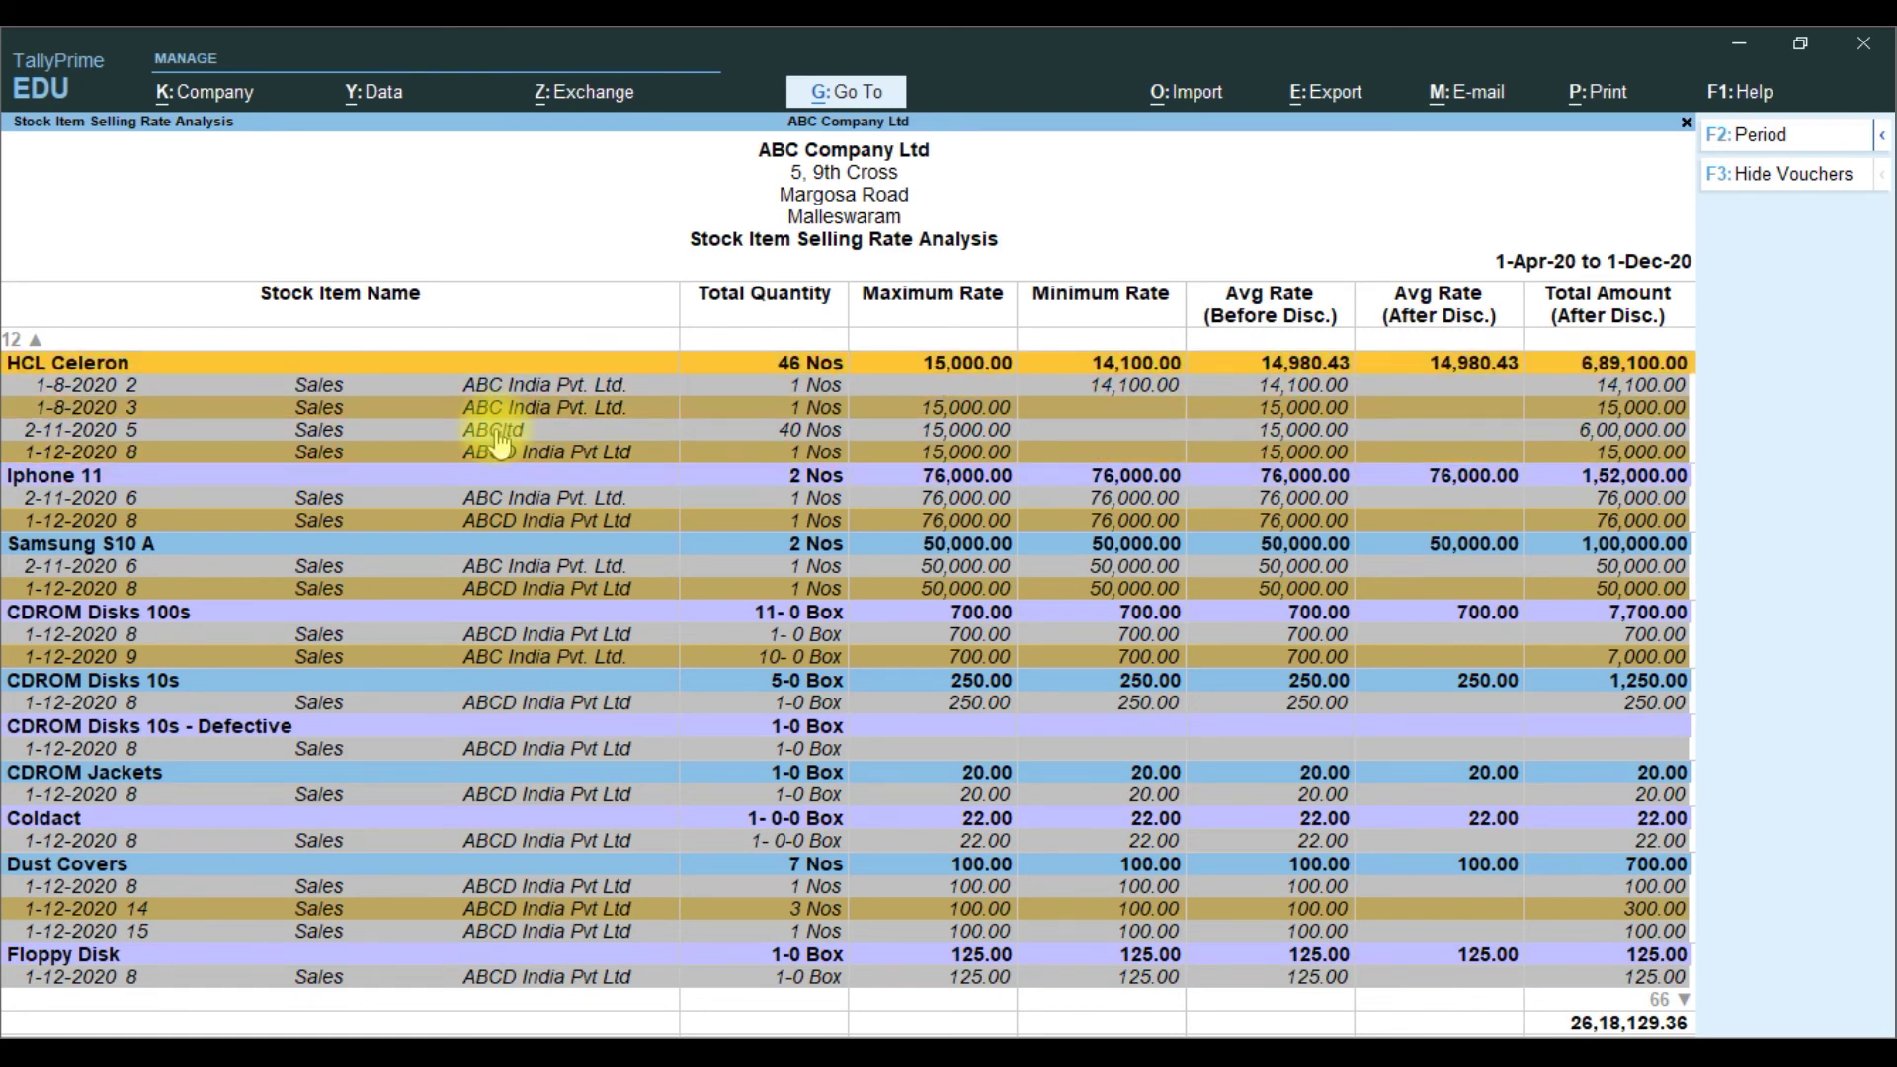
key("Down")
key("Down")
key("Down")
key("Down")
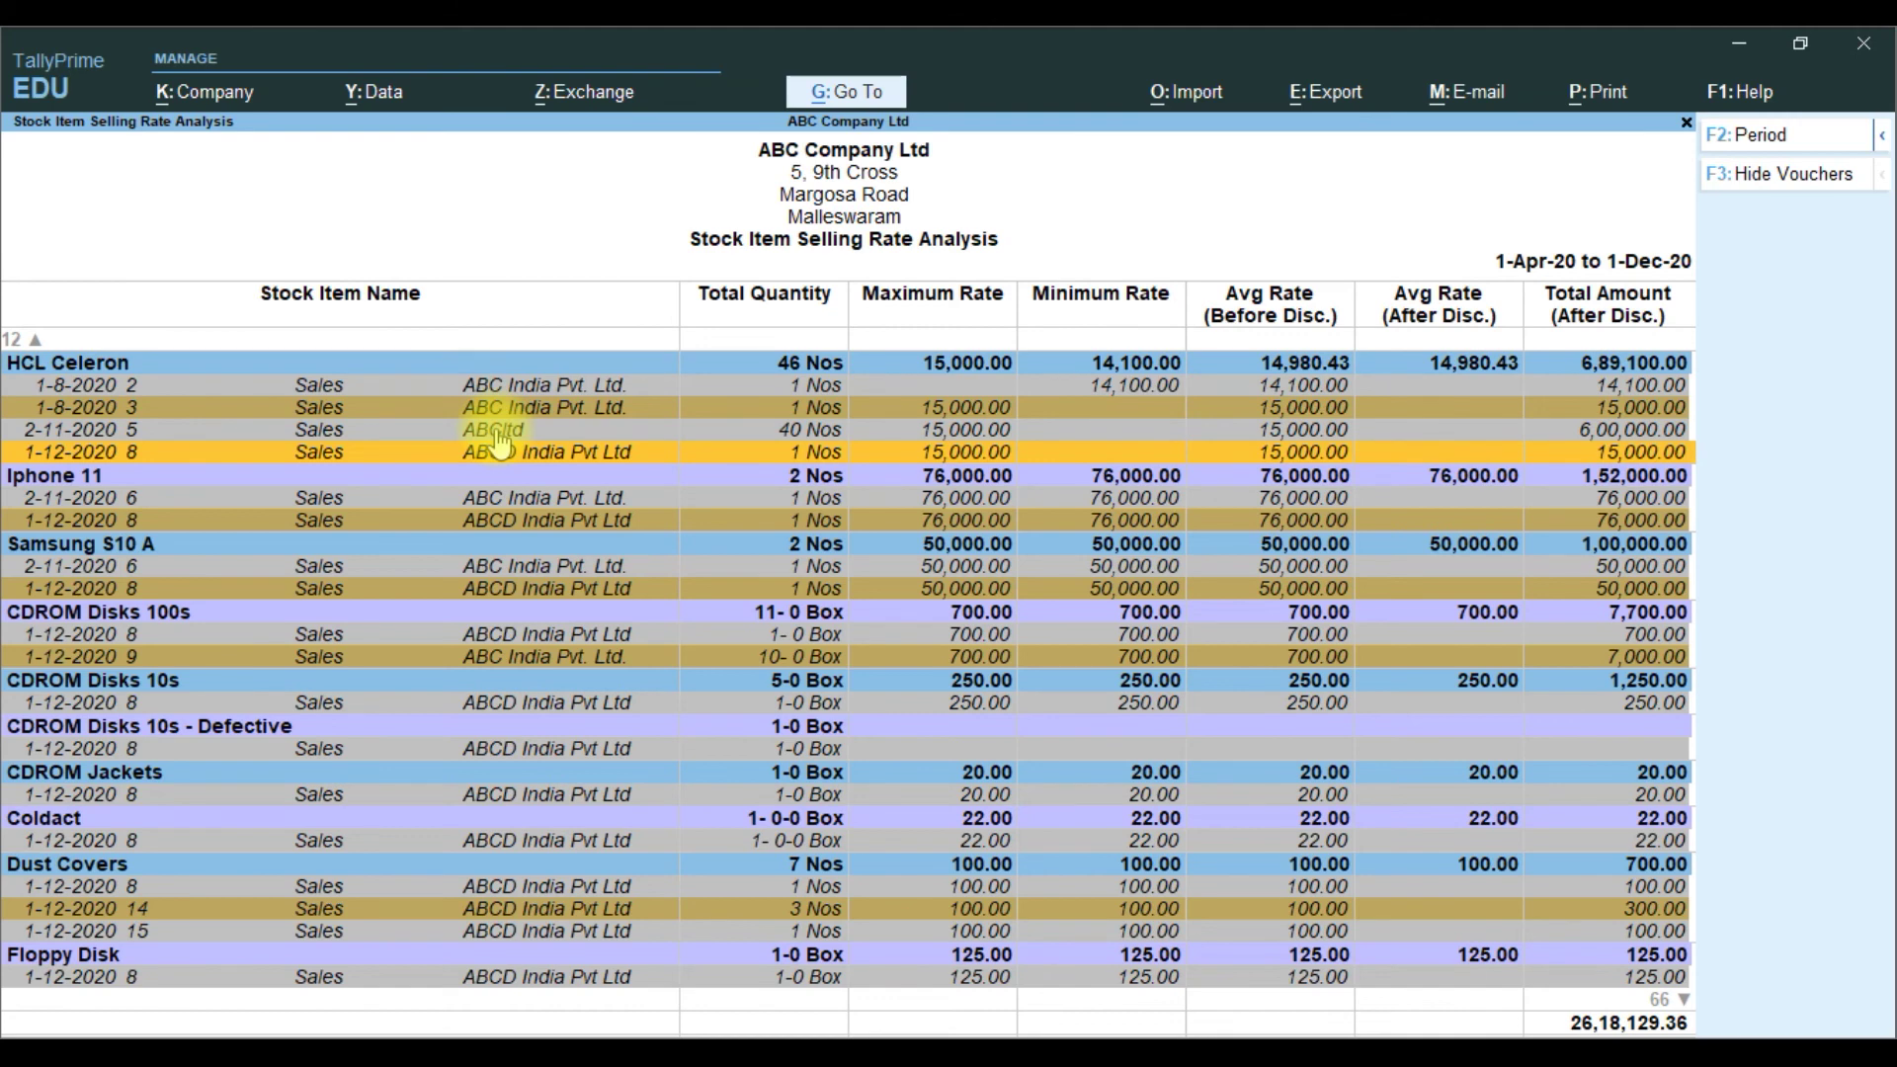
key("Down")
key("Down")
key("Down")
key("Down")
key("Down")
key("Down")
key("Down")
key("Down")
key("Down")
key("Down")
key("Down")
key("Down")
key("Down")
key("Down")
key("Down")
key("Down")
key("Down")
key("Down")
key("Down")
key("Down")
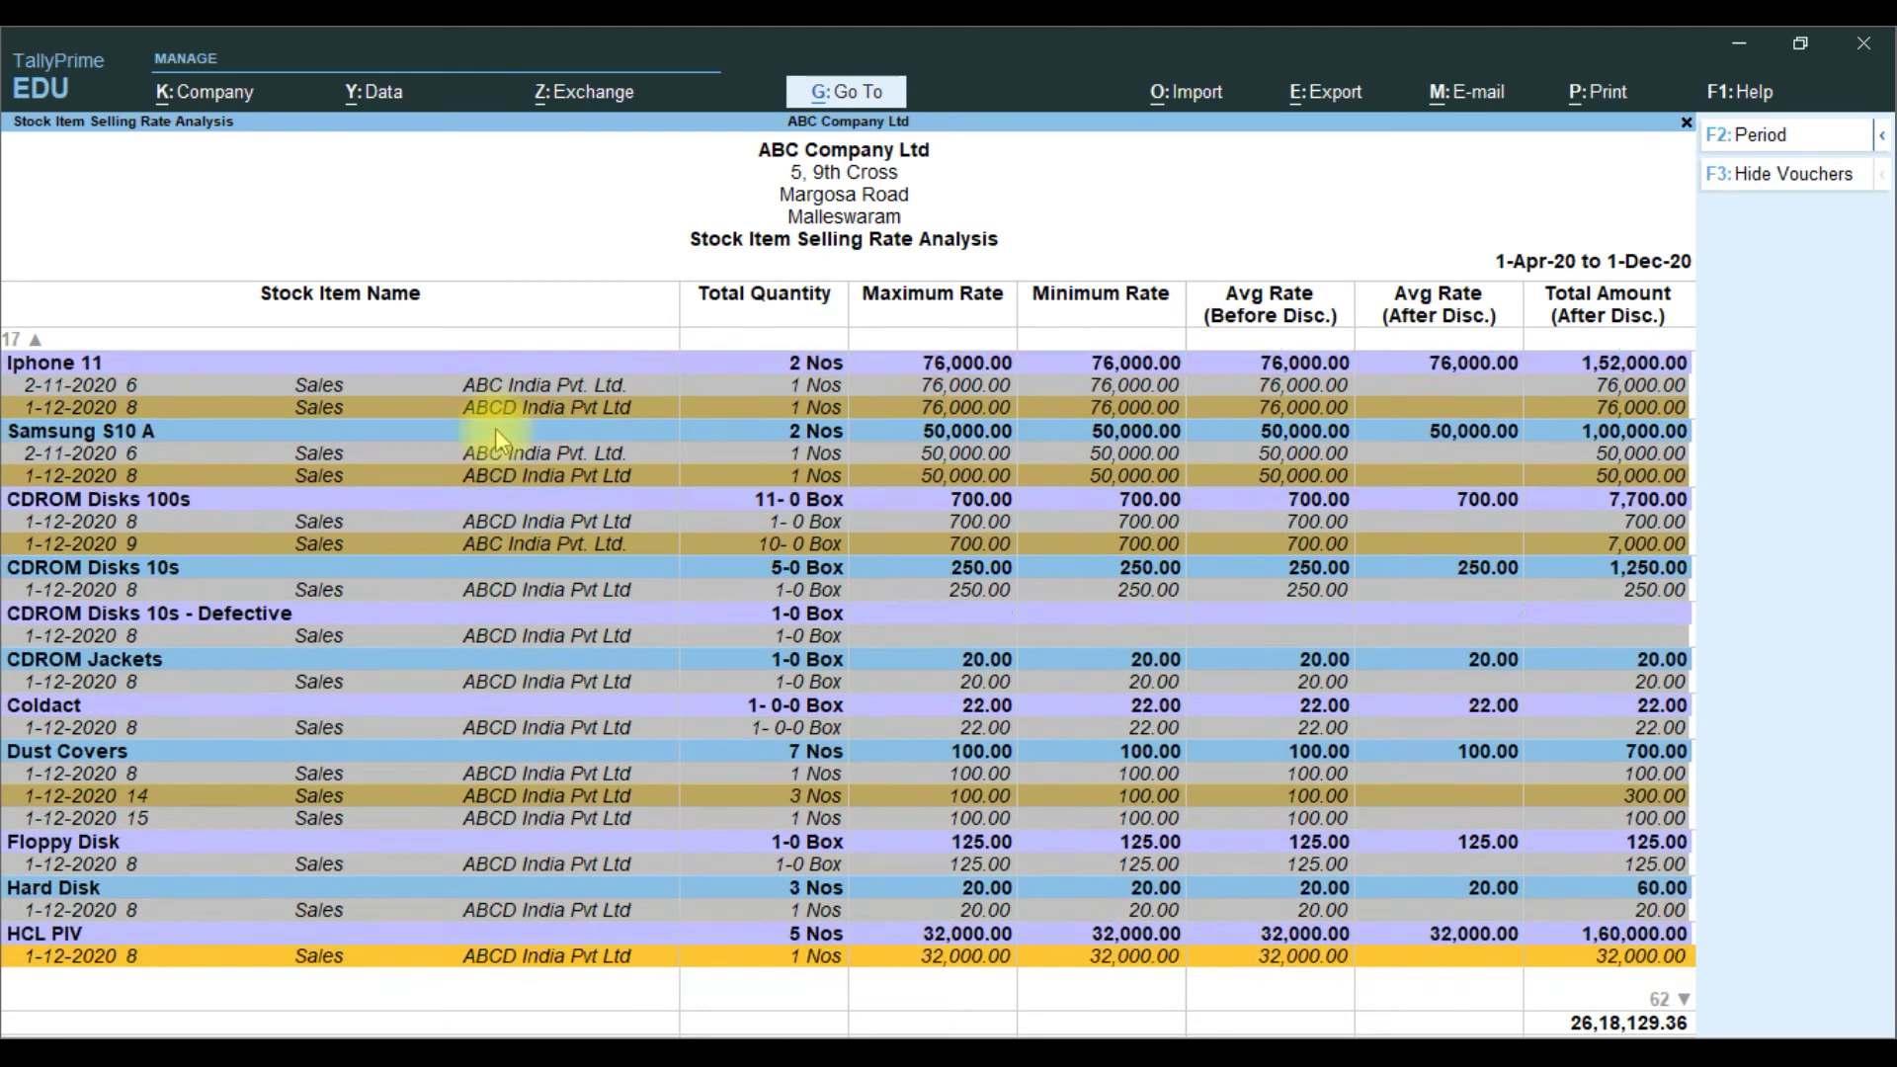
key("Down")
key("Down")
key("Down")
key("Down")
key("Down")
key("Down")
key("Down")
key("Down")
key("Down")
key("Down")
key("Down")
key("Down")
key("Down")
key("Down")
key("Down")
key("Down")
key("Down")
key("Down")
key("Down")
key("Down")
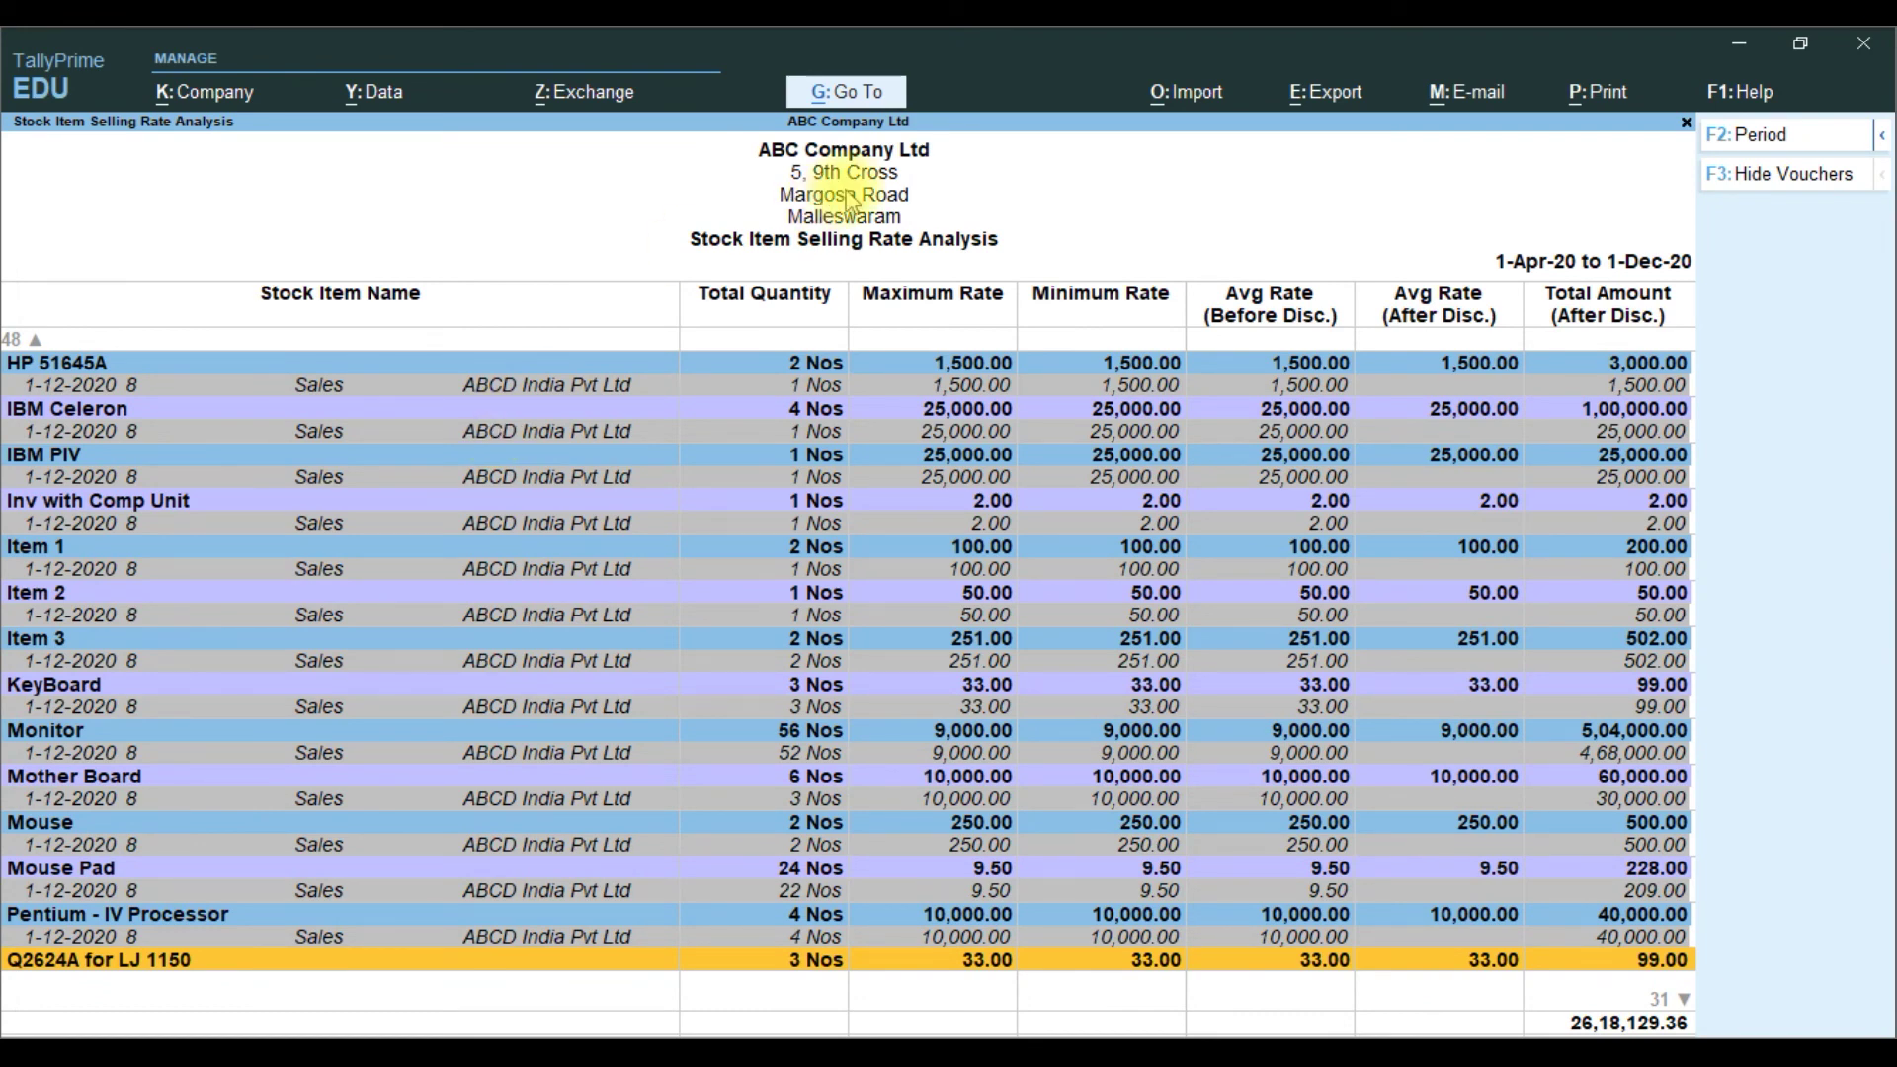
key("Down")
key("Down")
key("Down")
key("Down")
key("Down")
key("Down")
key("Down")
key("Down")
key("Down")
key("Down")
key("Down")
key("Down")
key("Down")
key("Down")
key("Down")
key("Down")
key("Down")
key("Down")
key("Down")
key("Down")
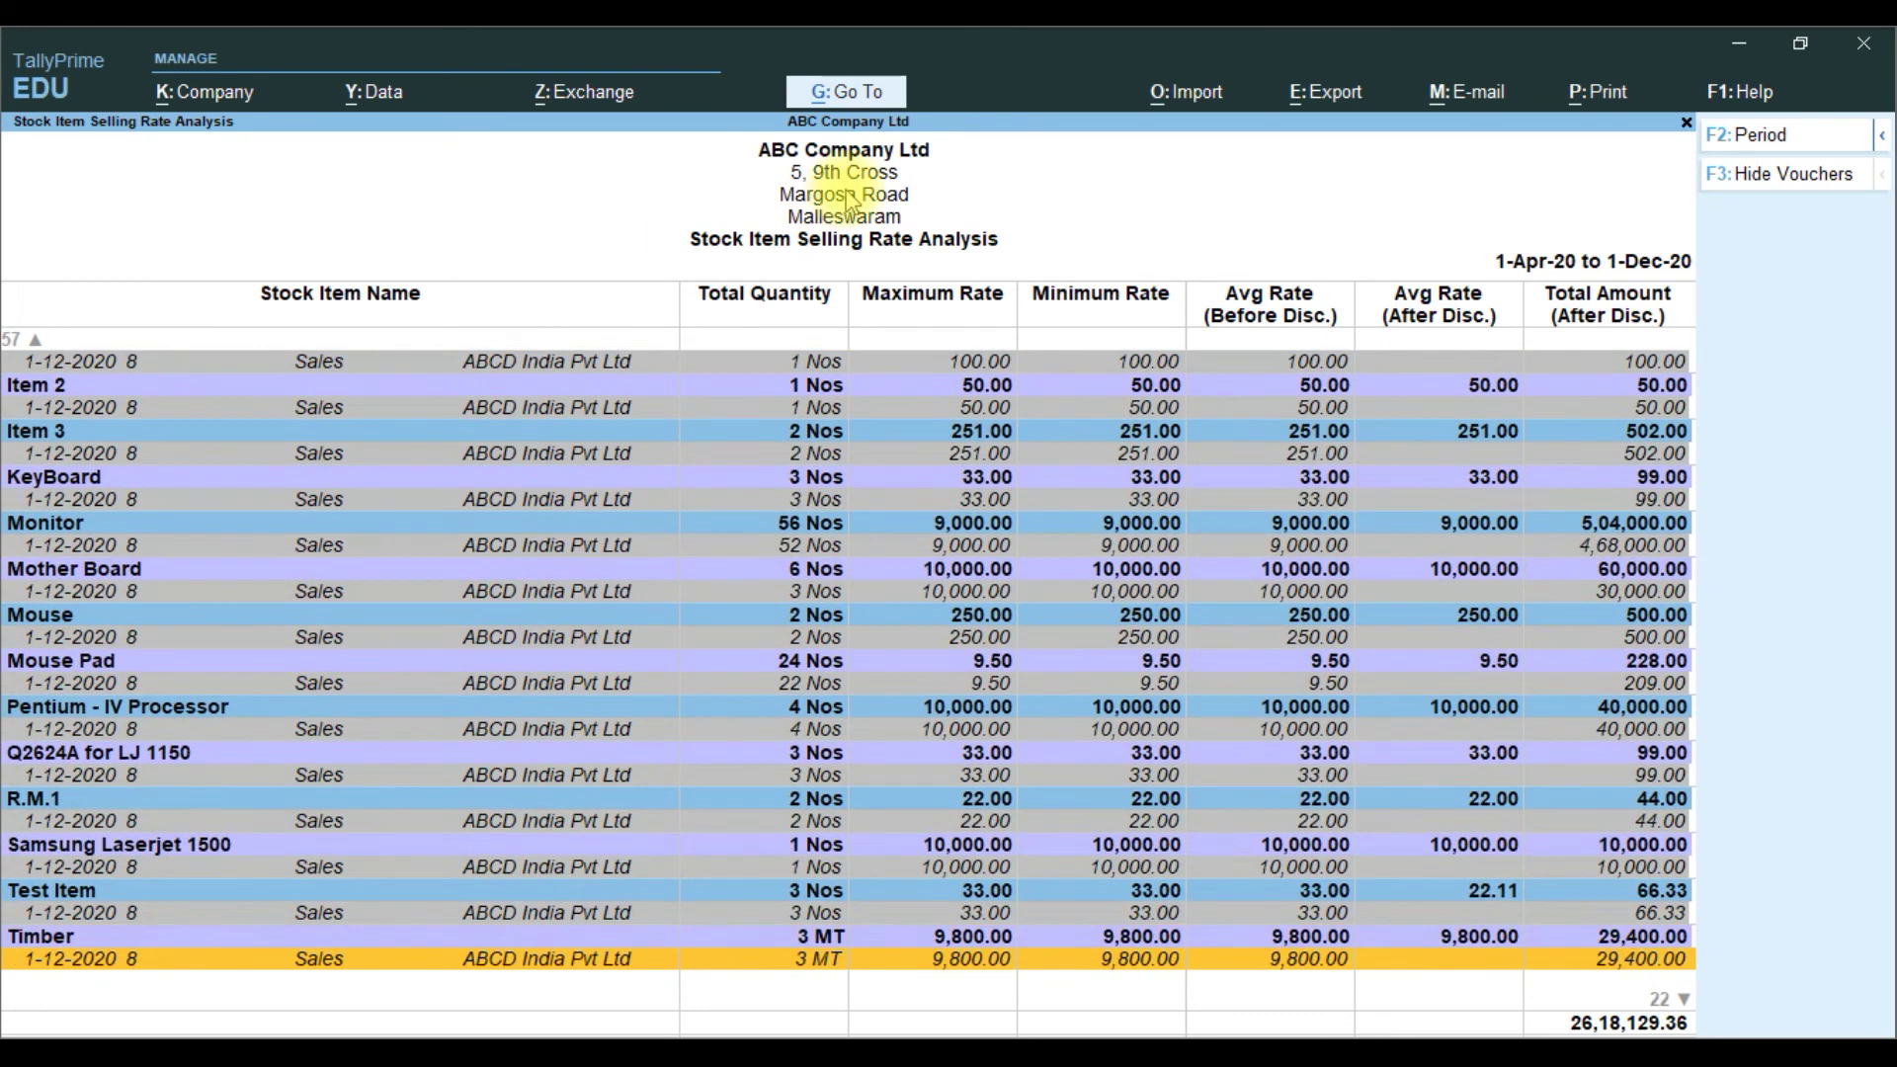
key("Down")
key("Down")
key("Down")
key("Down")
key("Down")
key("Down")
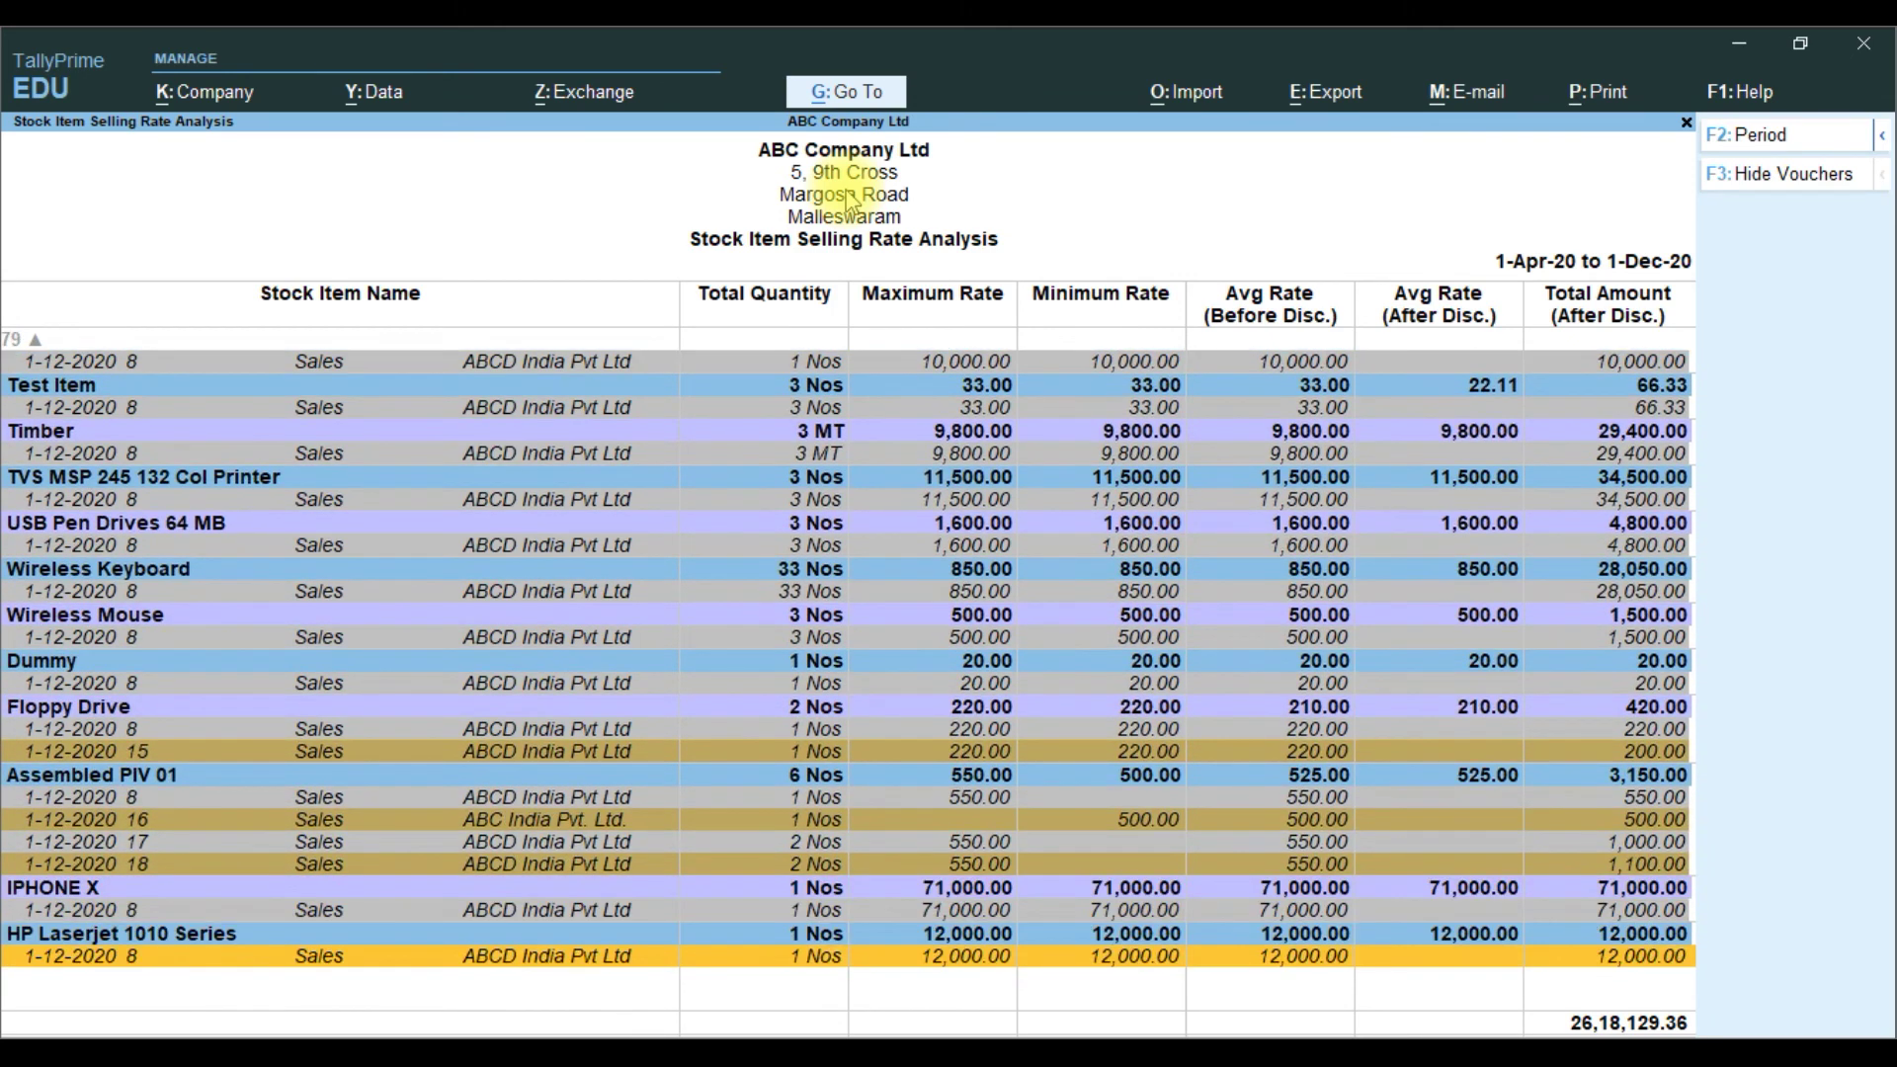
key("Up")
key("Up")
key("Up")
key("Up")
key("Up")
key("Up")
key("Up")
key("Up")
key("Up")
key("Up")
key("Up")
key("Up")
key("Up")
key("Up")
key("Up")
key("Up")
key("Up")
key("Up")
key("Up")
key("Up")
key("Up")
key("Up")
key("Up")
key("Up")
key("Up")
key("Up")
key("Up")
key("Up")
key("Up")
key("Up")
key("Up")
key("Up")
key("Up")
key("Up")
key("Up")
key("Up")
key("Up")
key("Up")
key("Up")
key("Up")
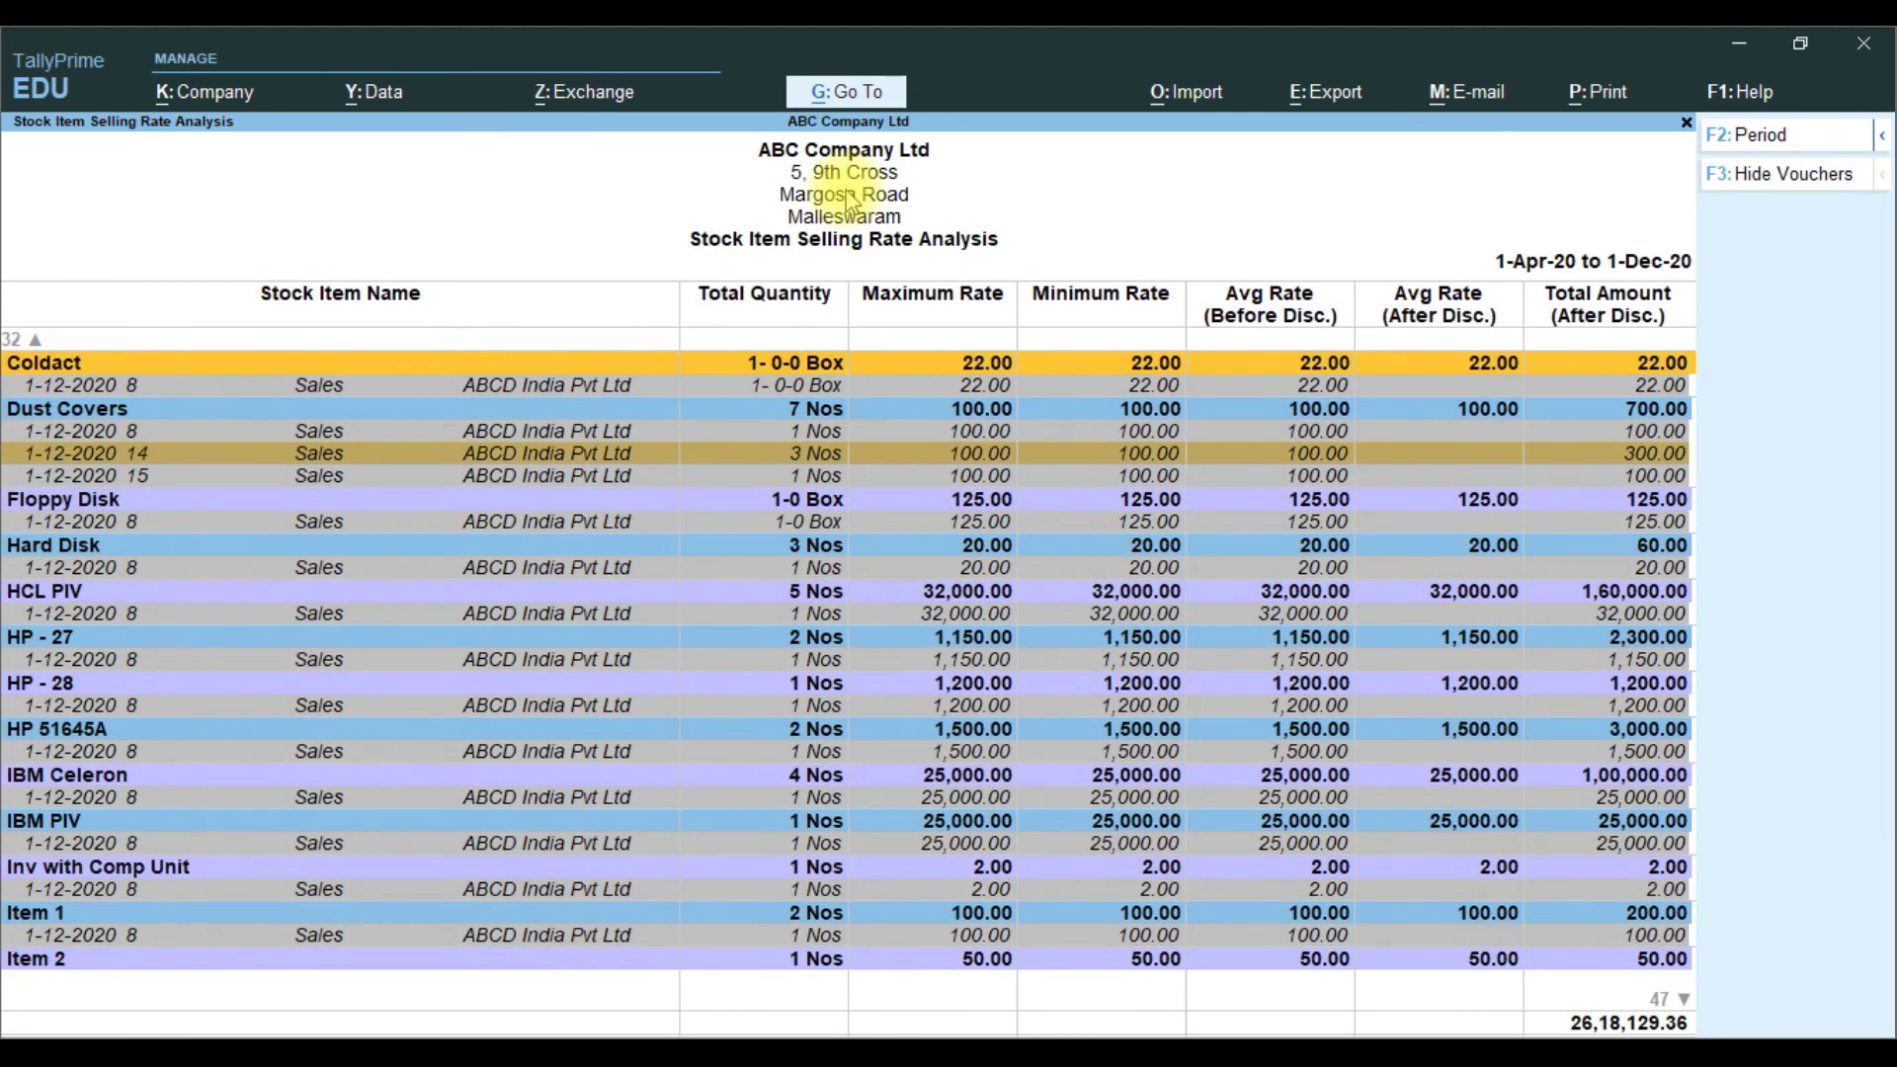
Step: Close the selling rate report and open Contact US from Gateway of Tally
key("Escape")
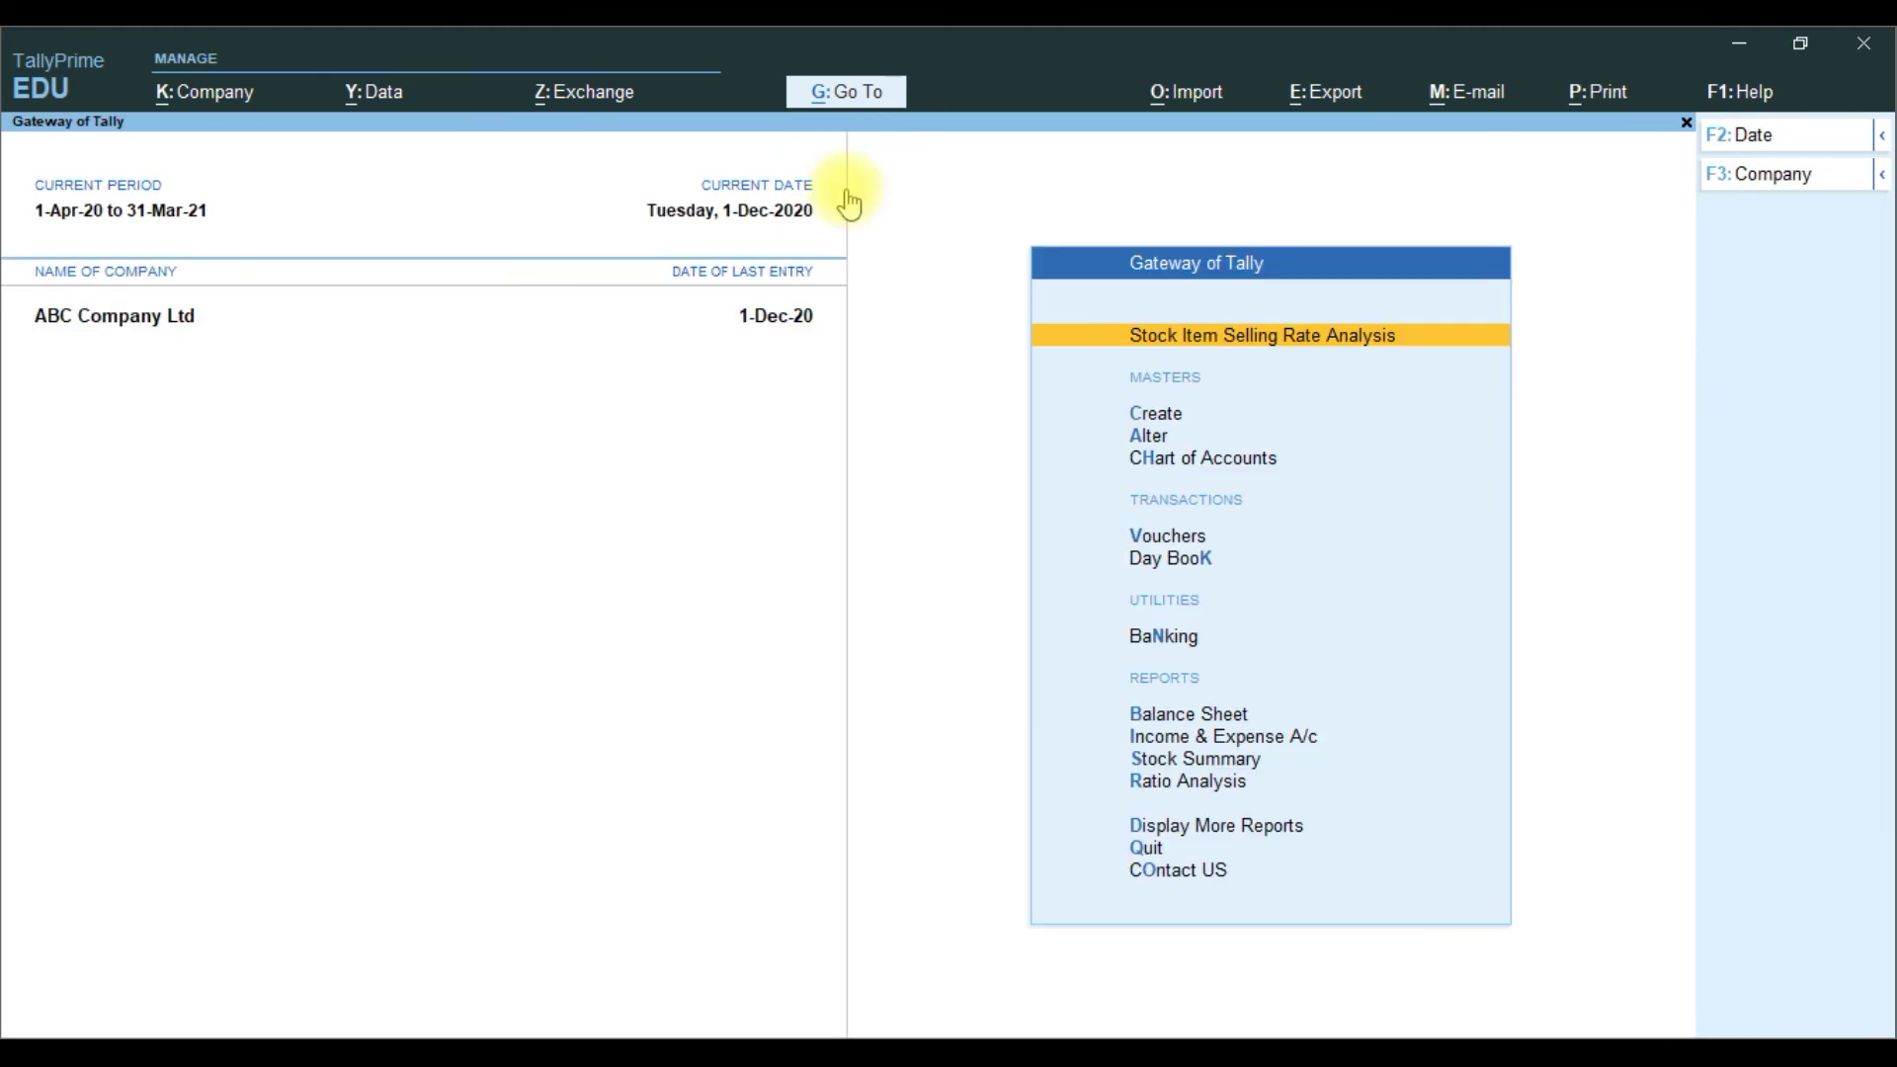
key("Down")
key("Down")
key("Down")
key("Down")
key("Down")
key("Down")
key("Down")
key("Down")
key("Down")
key("Down")
key("Down")
key("Down")
key("Down")
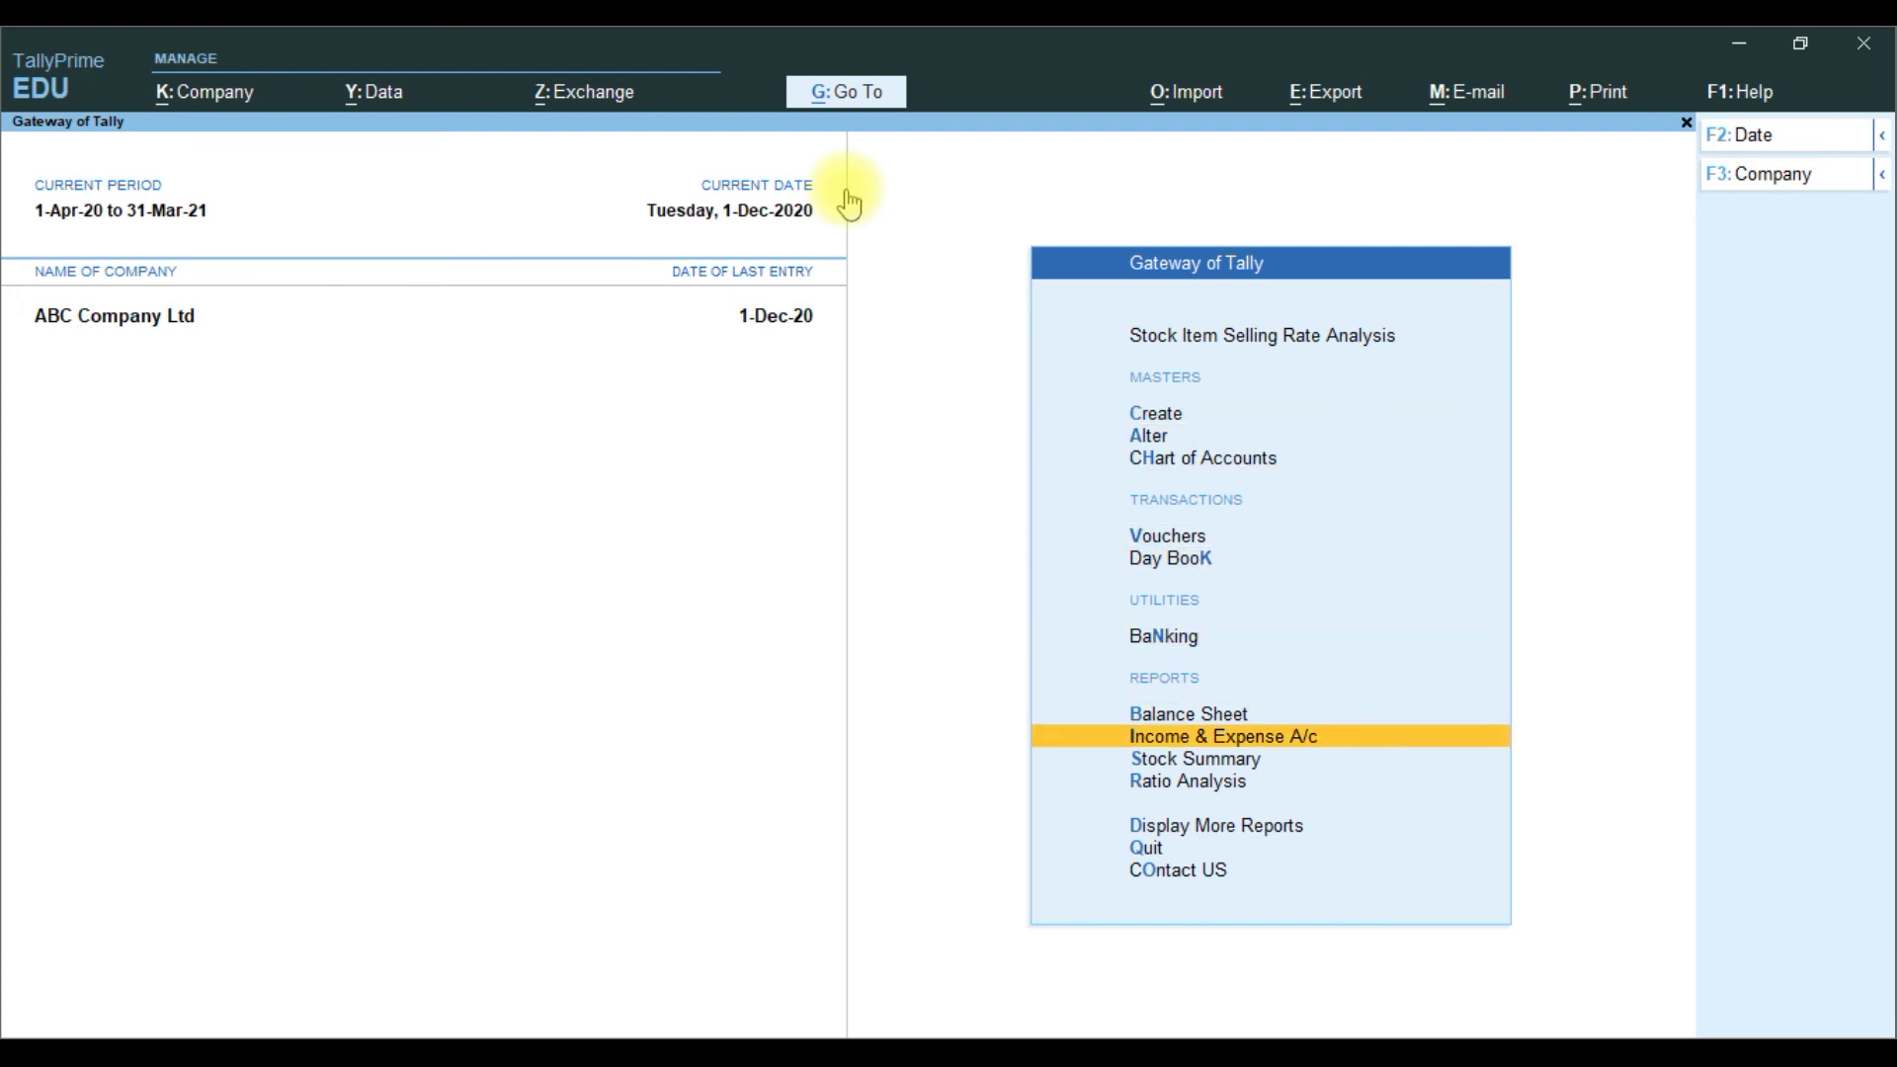
key("Return")
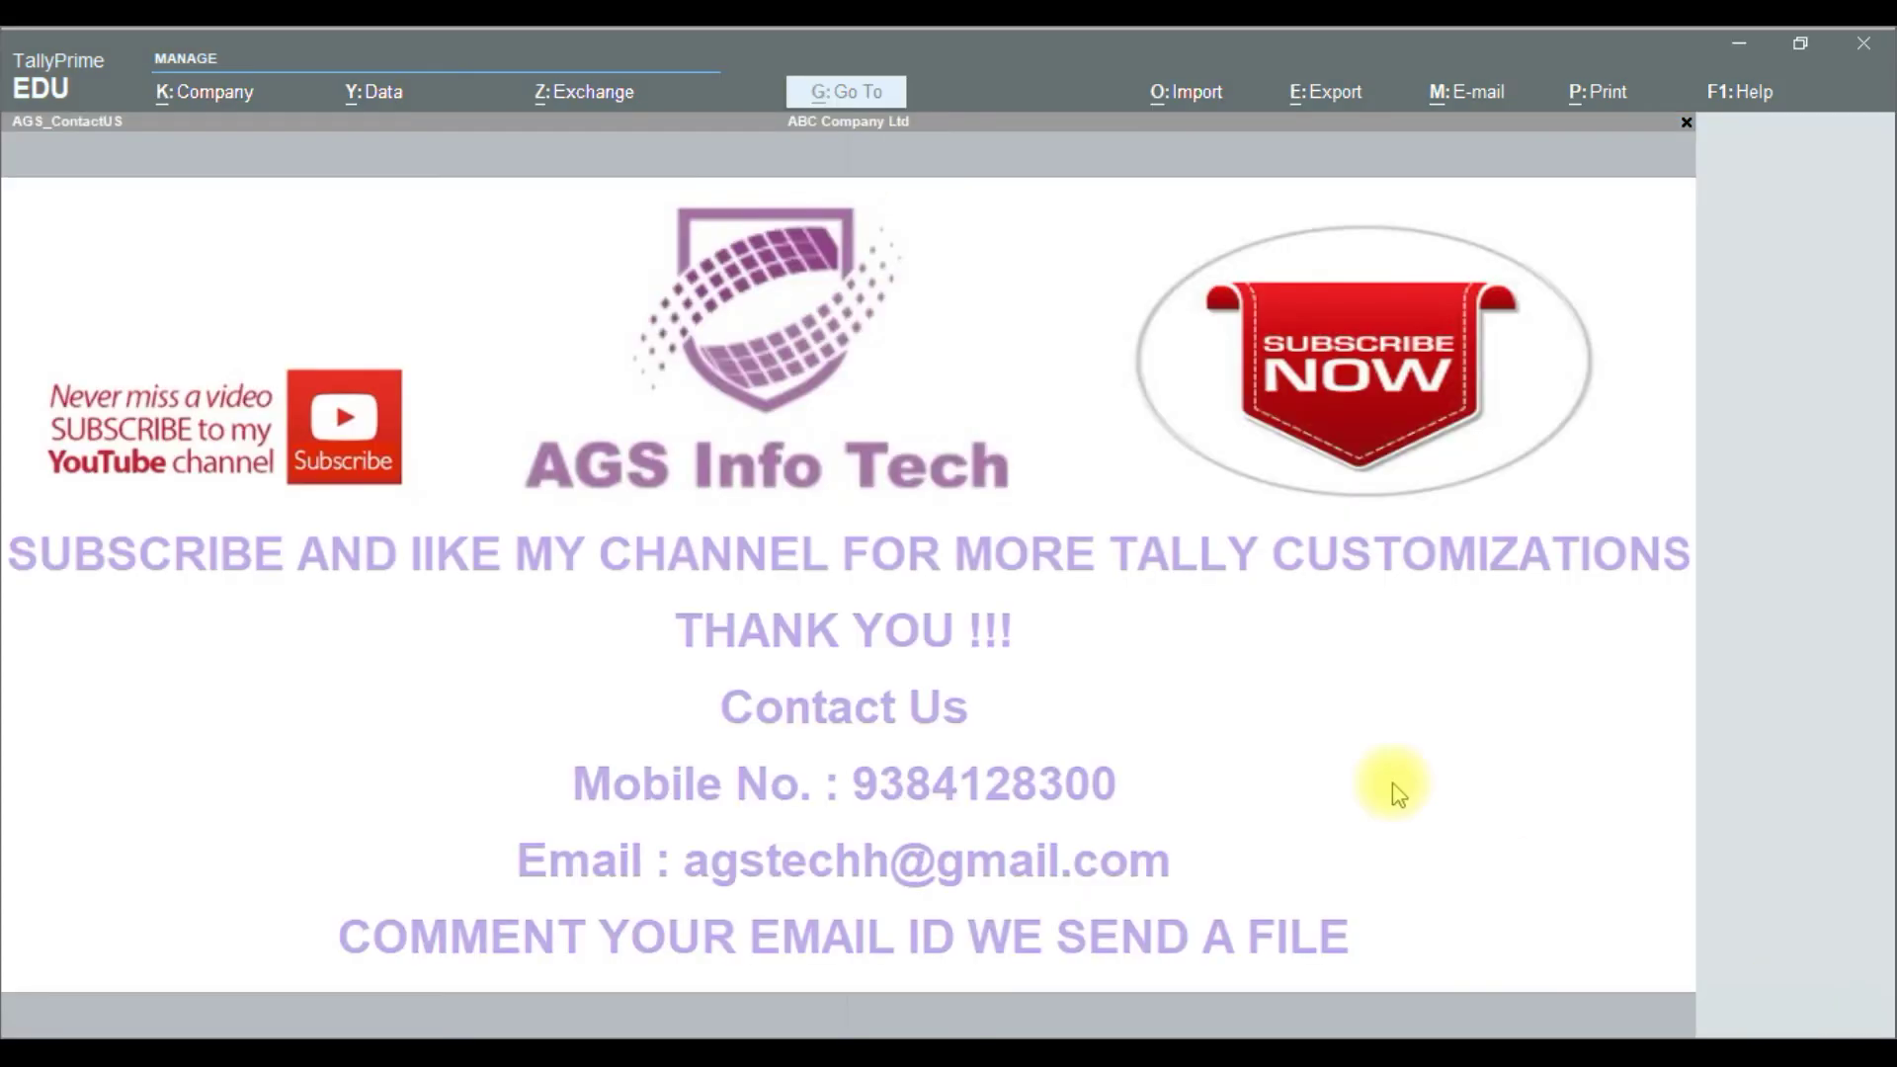